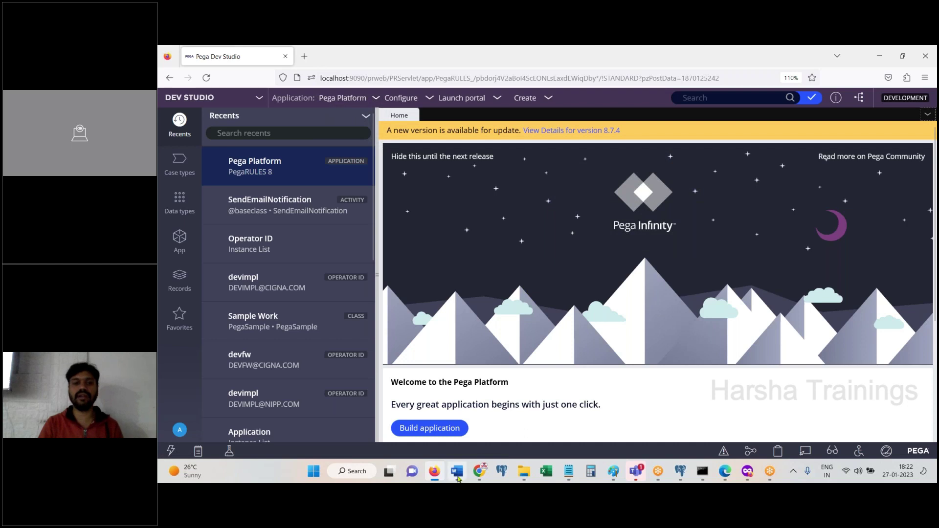
Type the note 'On top left, click on application menu --> New Application' in the Word notes.
text(On top)
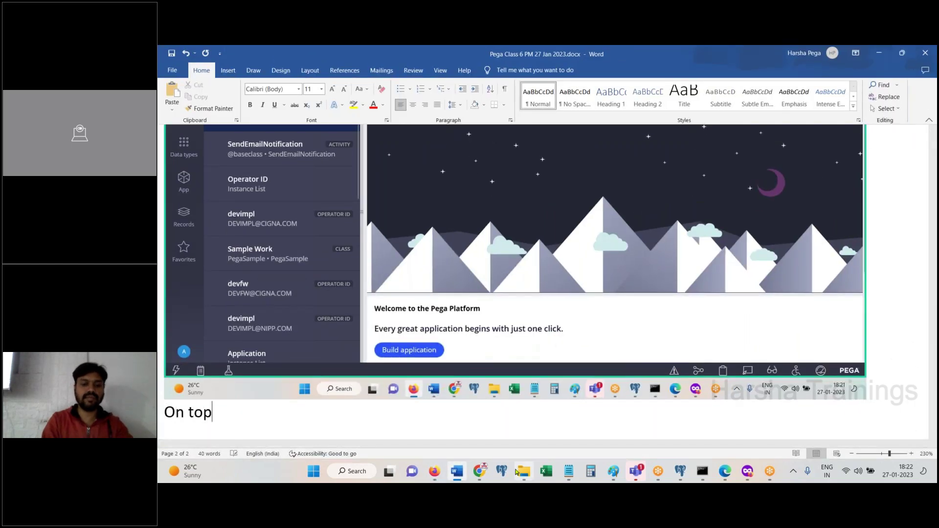
text( left, click on)
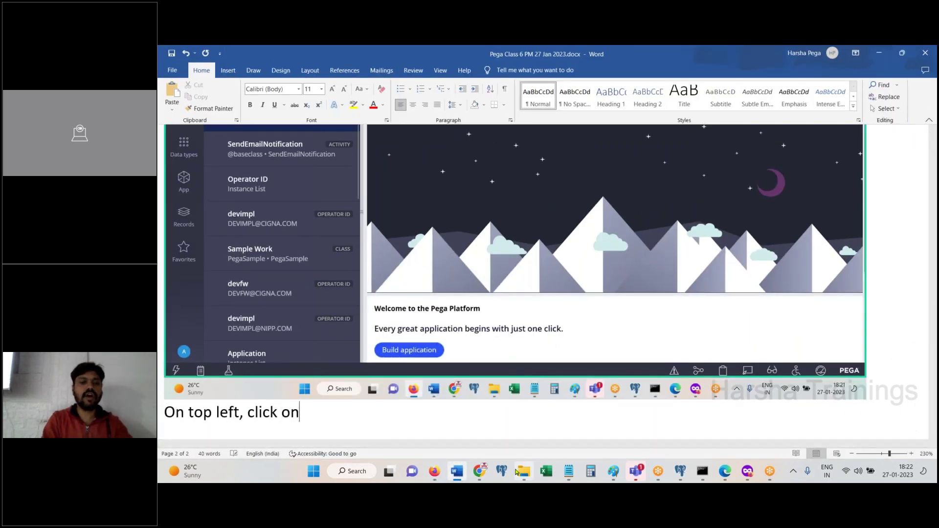
text( application menu )
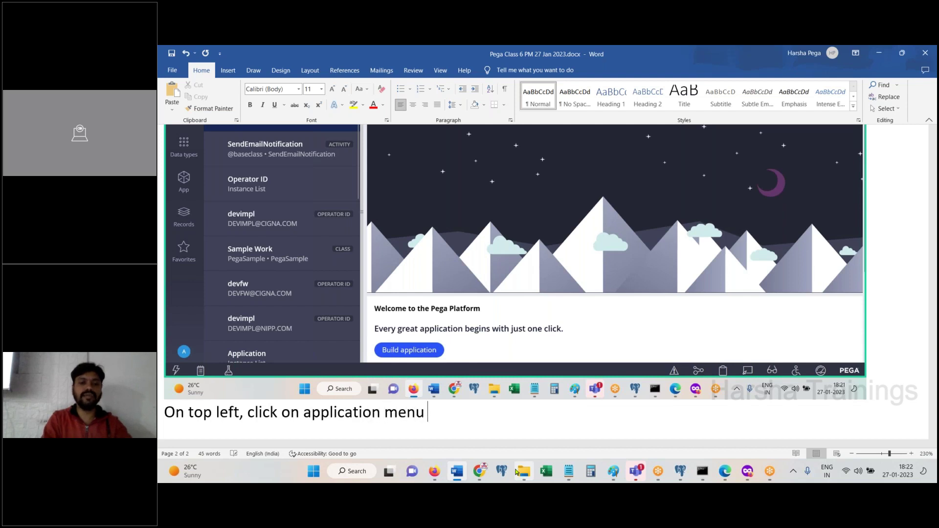
text(--> New Application)
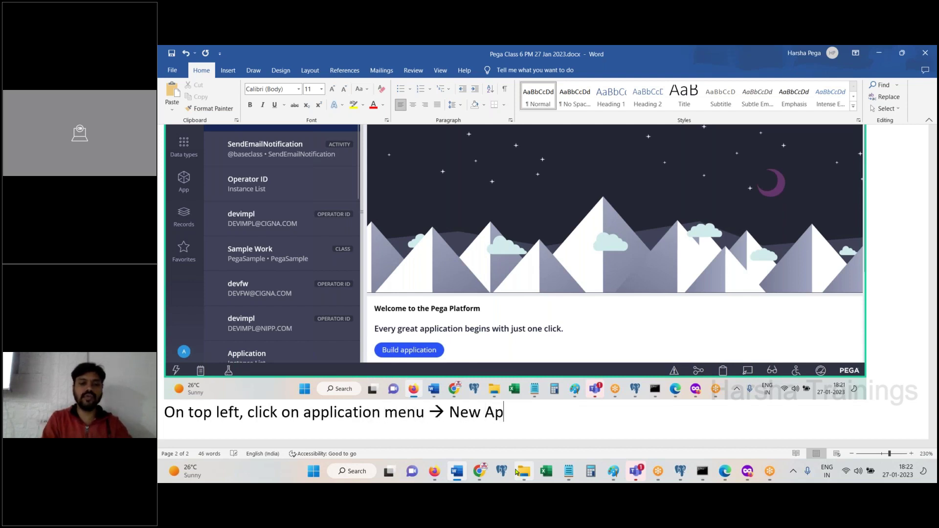
Add blank lines around the note, then open Pega Dev Studio's Application menu.
key(Home)
key(Return)
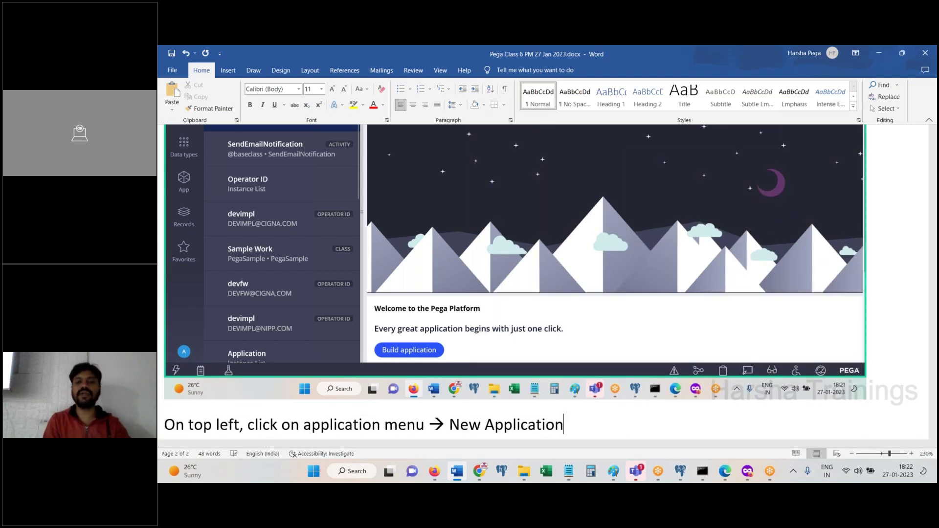
key(End)
key(Return)
click(434, 471)
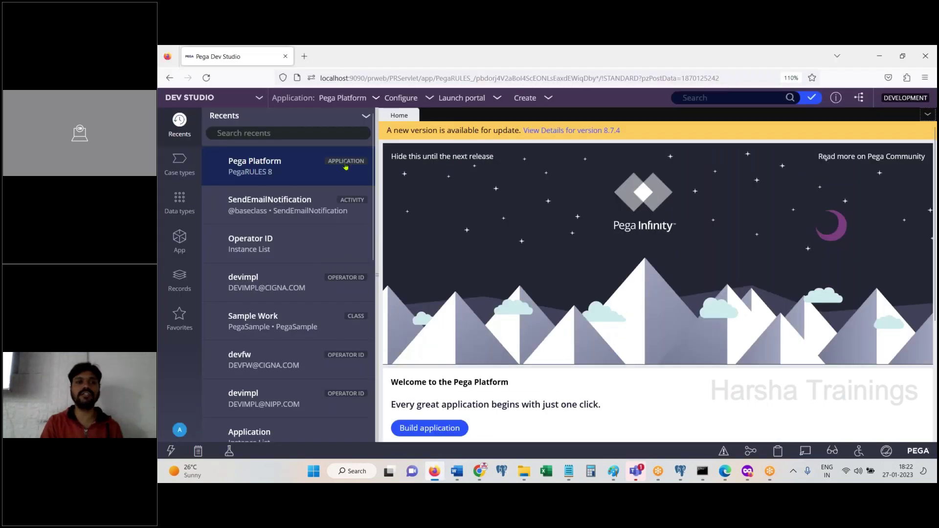
click(349, 100)
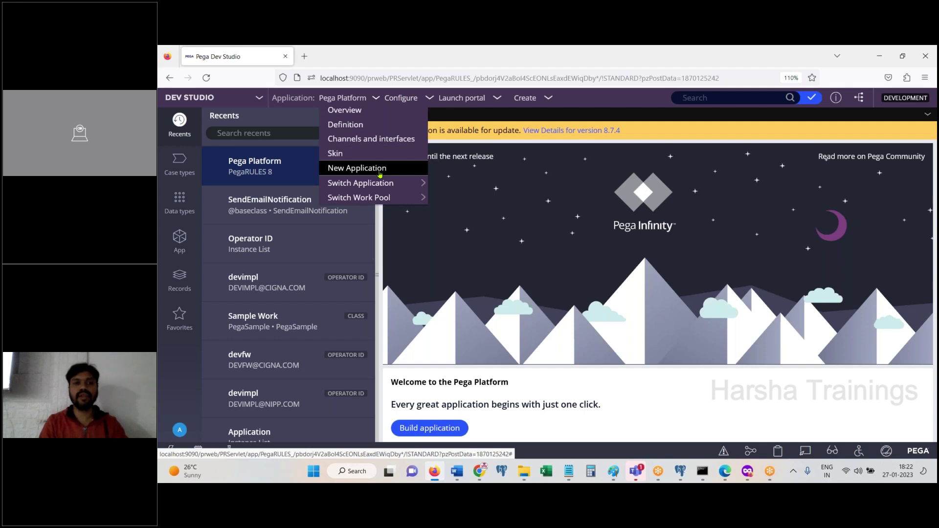
Start a new application and paste the Application menu screenshot into the notes.
click(456, 471)
key(ctrl+v)
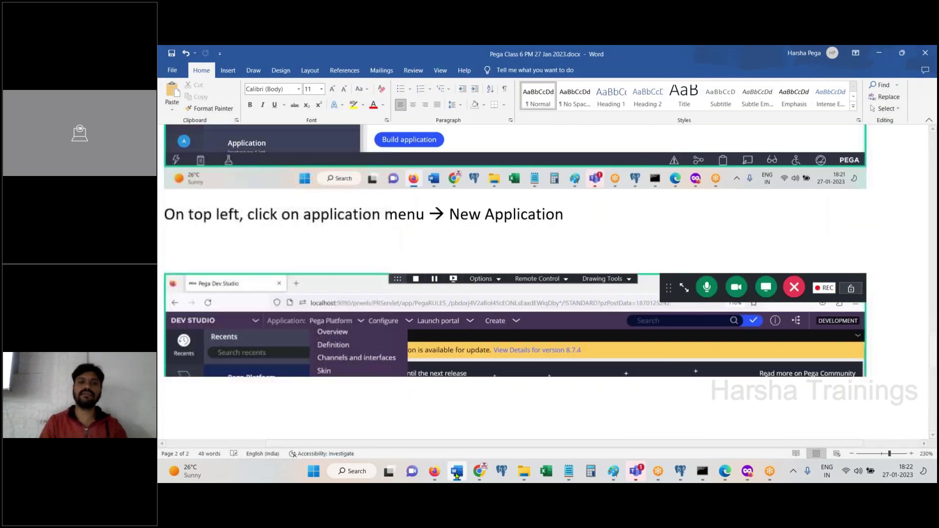
click(456, 473)
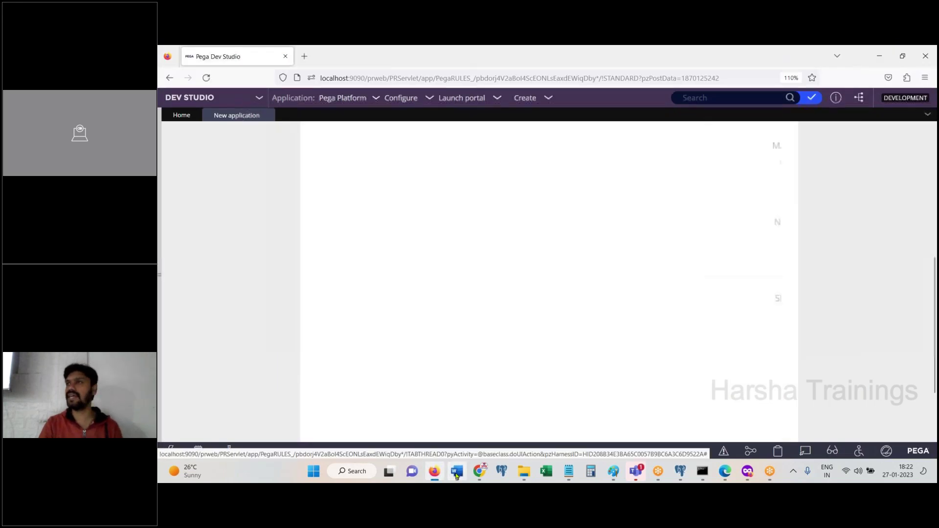
scroll(935, 226, up, 6)
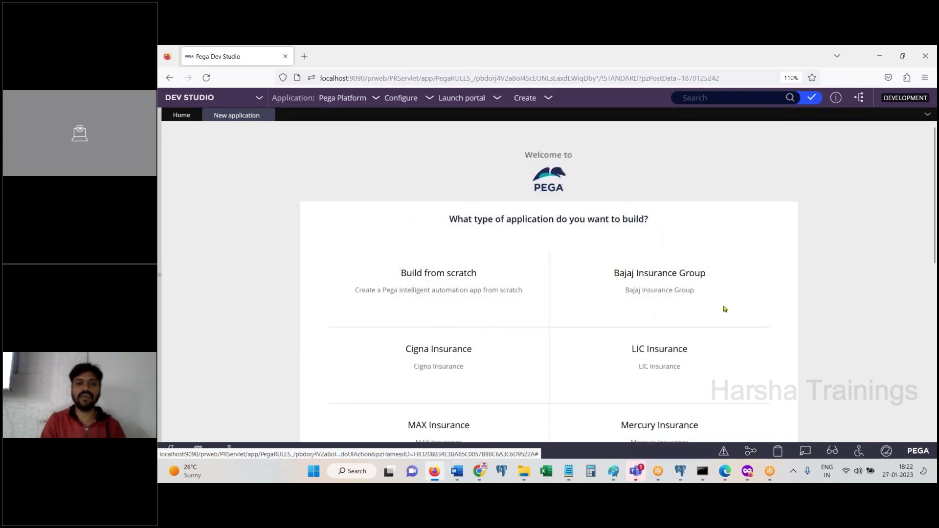
Paste the New application page screenshot into the Word notes.
click(457, 472)
key(ctrl+v)
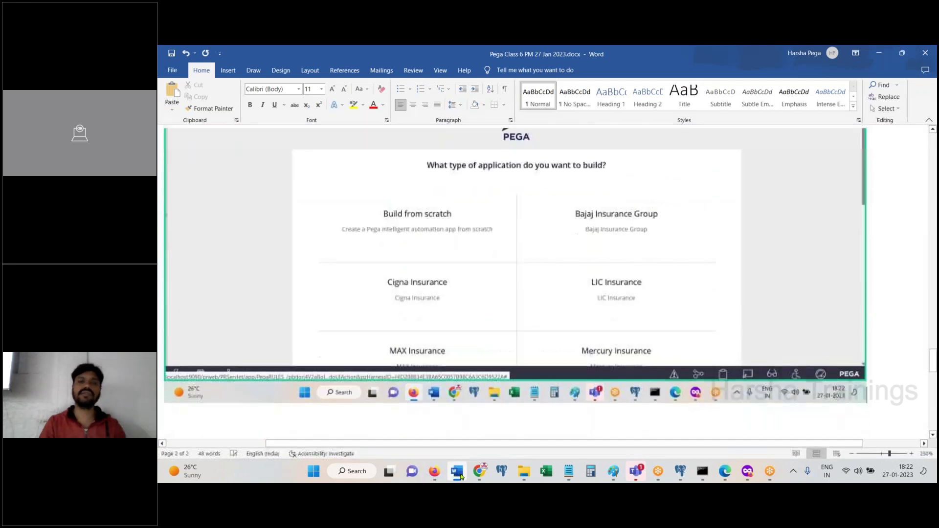
click(457, 472)
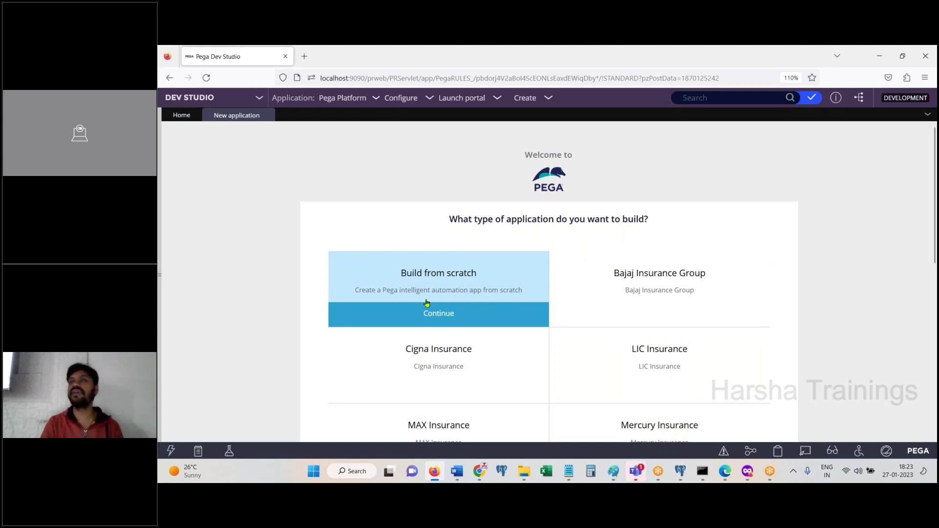
click(457, 472)
Type 'FYI' and the line 'Build From scratch means Pega Platform FW application' in Word.
text(FYI)
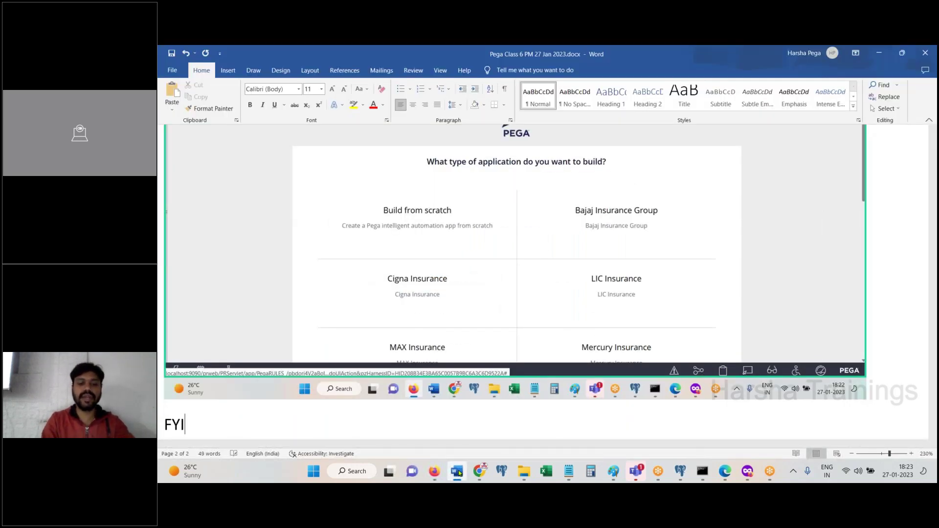
key(Return)
text(Build Fra)
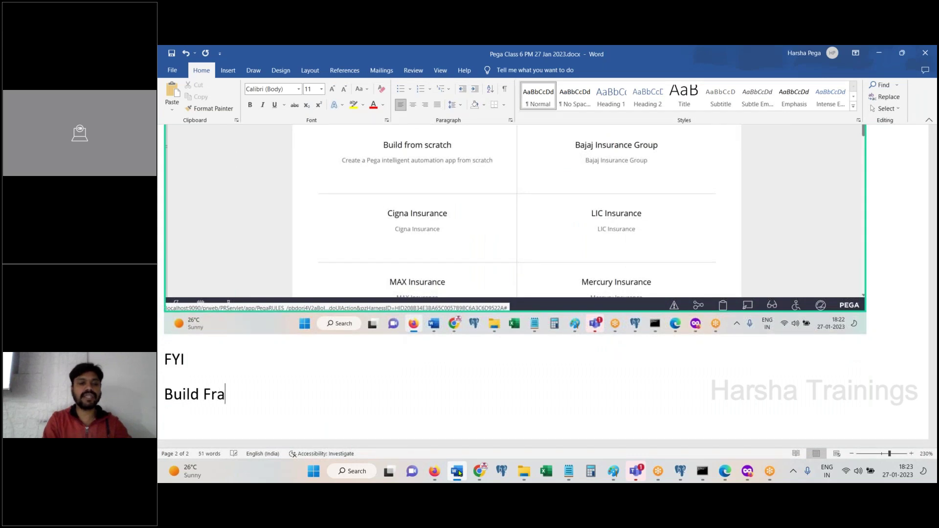
key(BackSpace)
text(om scre)
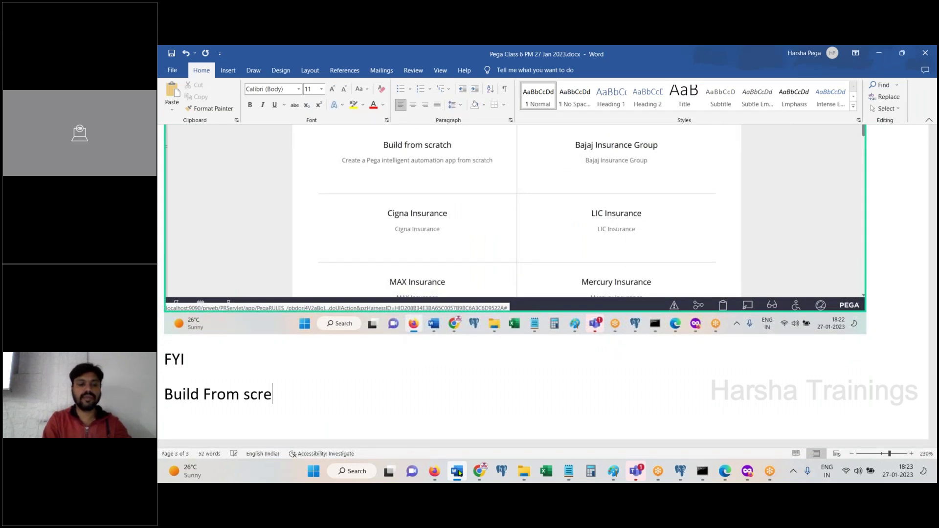
key(BackSpace)
text(ar)
key(BackSpace)
text(tch means Pega Platform FW applicaiton)
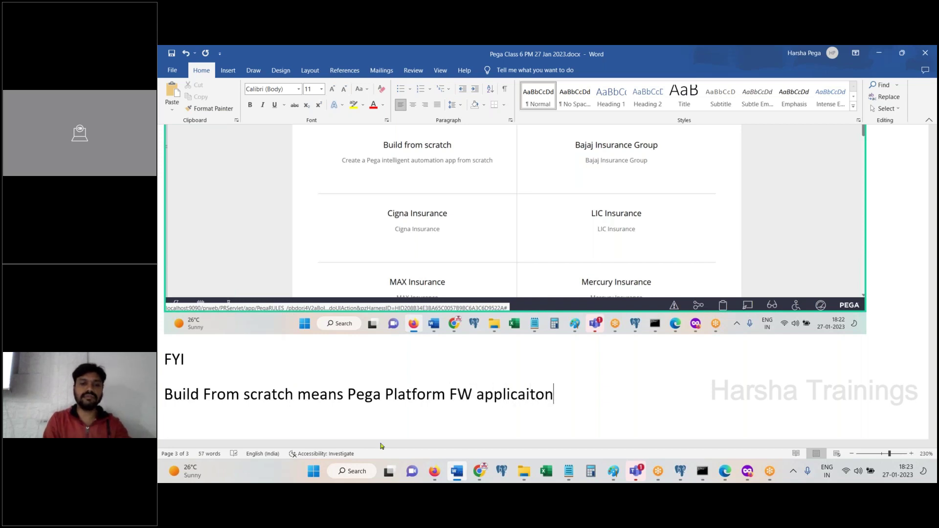
Put quotes around "Pega Platform" and end the note with a period.
click(347, 394)
text(")
click(456, 395)
key(BackSpace)
text(")
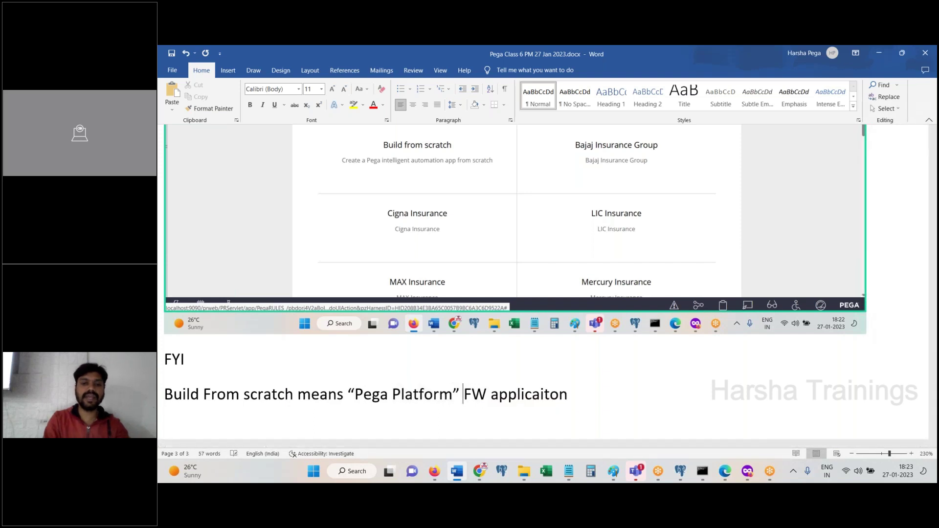
click(592, 396)
text(.)
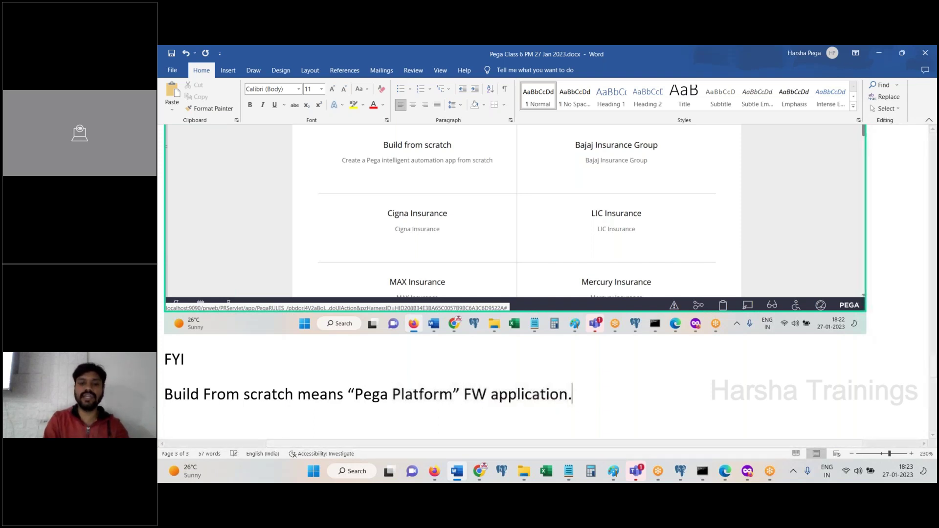
click(438, 476)
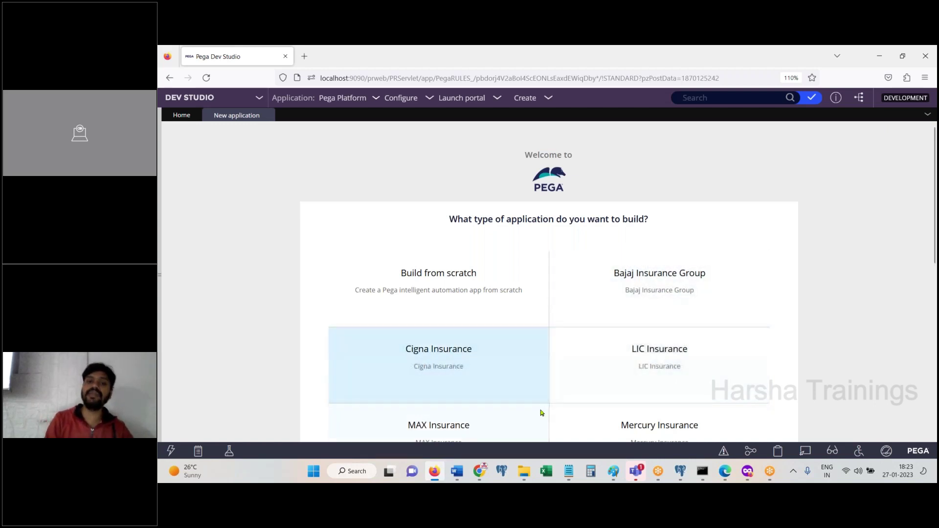
Add the note 'Click on Build from scratch' and continue with Build from scratch in Pega.
mouse_move(602, 289)
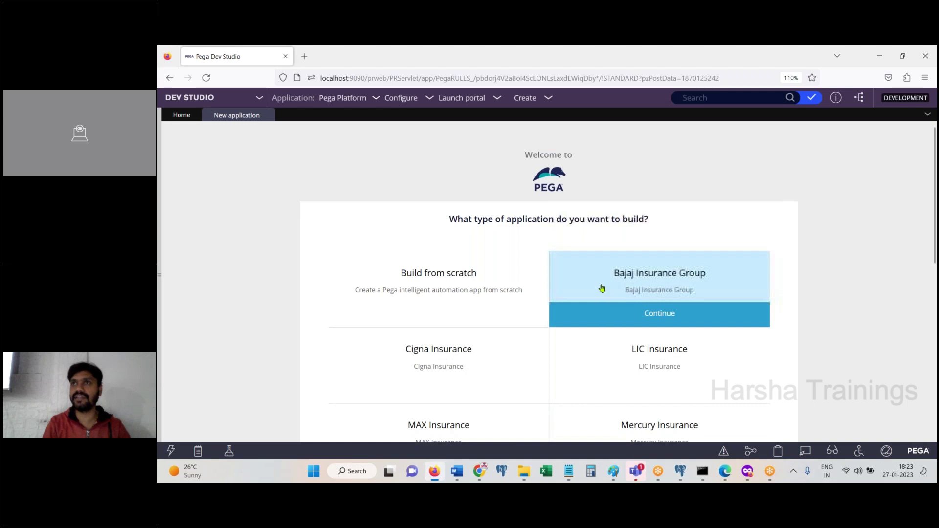
mouse_move(442, 277)
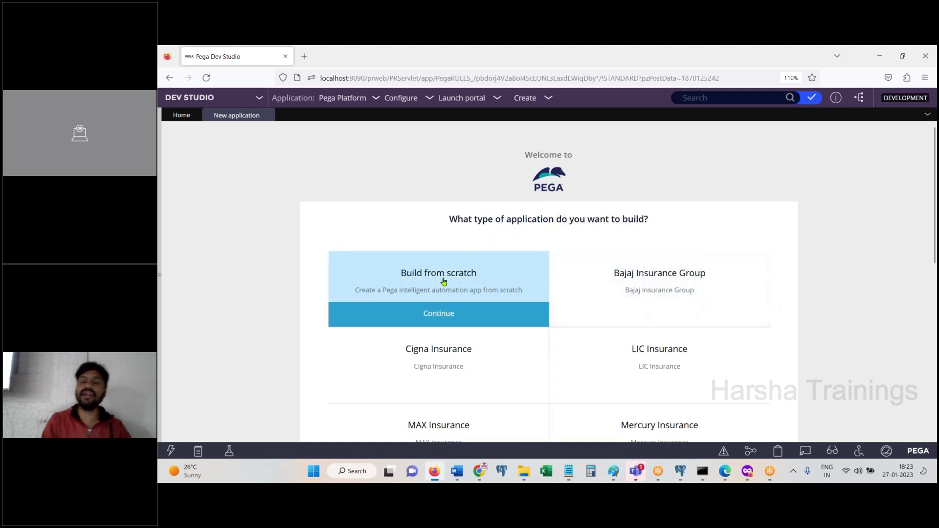
click(456, 471)
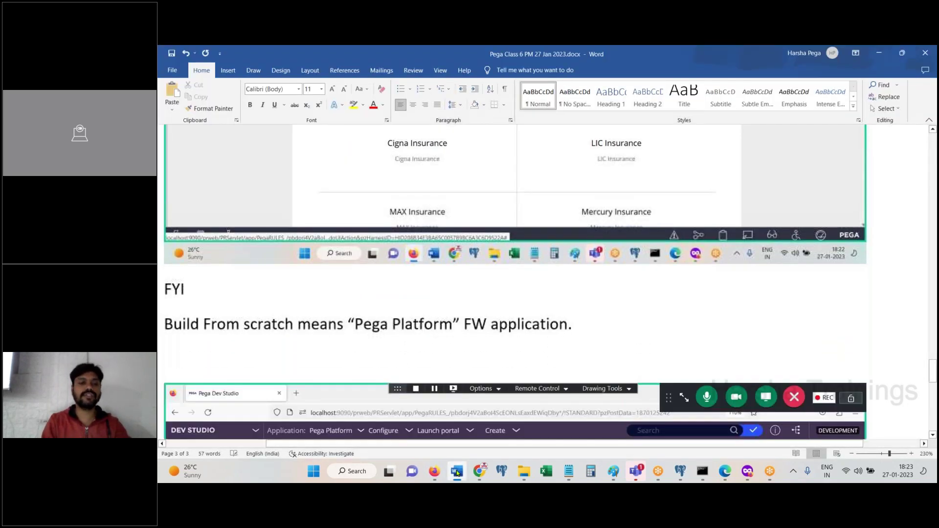
key(Return)
text(Click on Build from scratch)
key(Return)
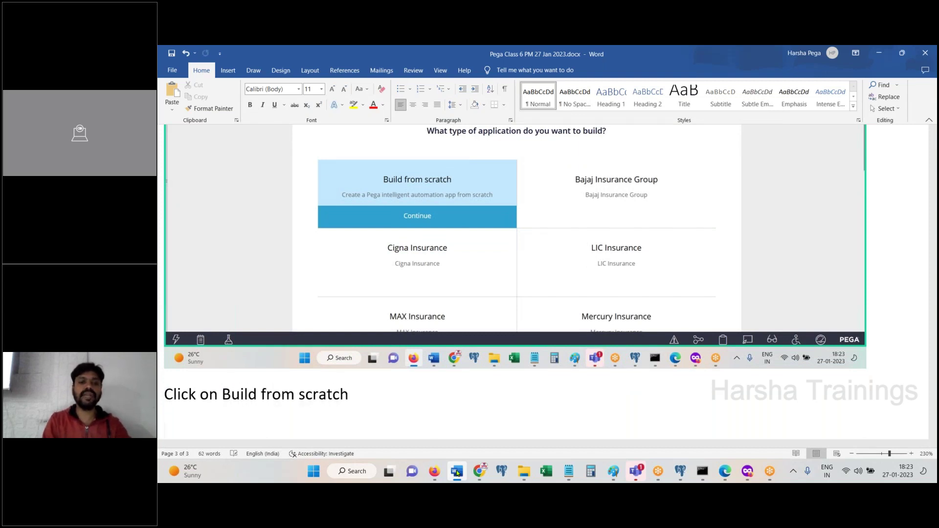
click(435, 471)
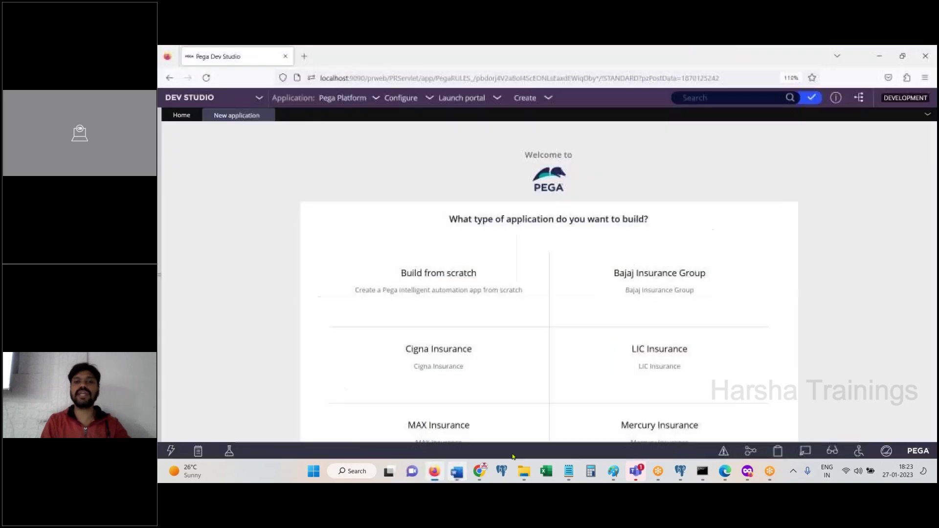
click(431, 314)
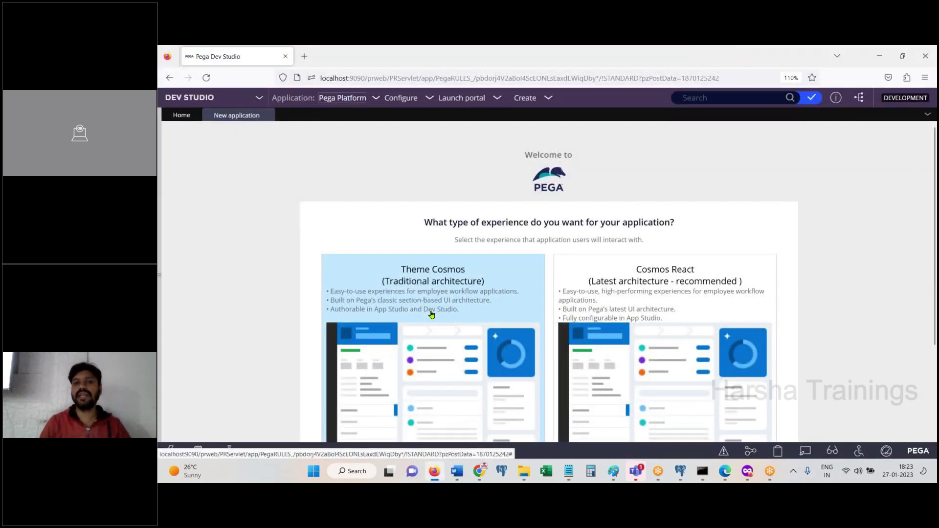
scroll(935, 220, down, 1)
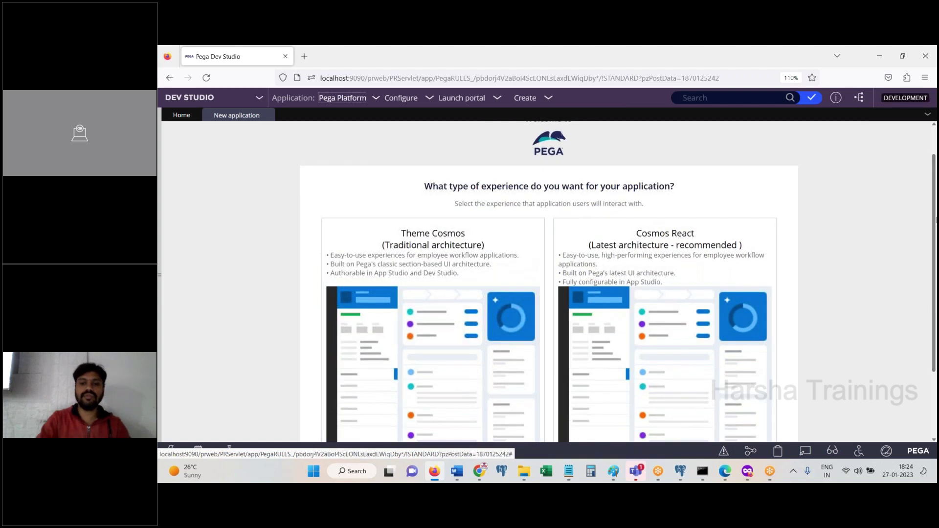
click(457, 471)
key(ctrl+v)
click(434, 471)
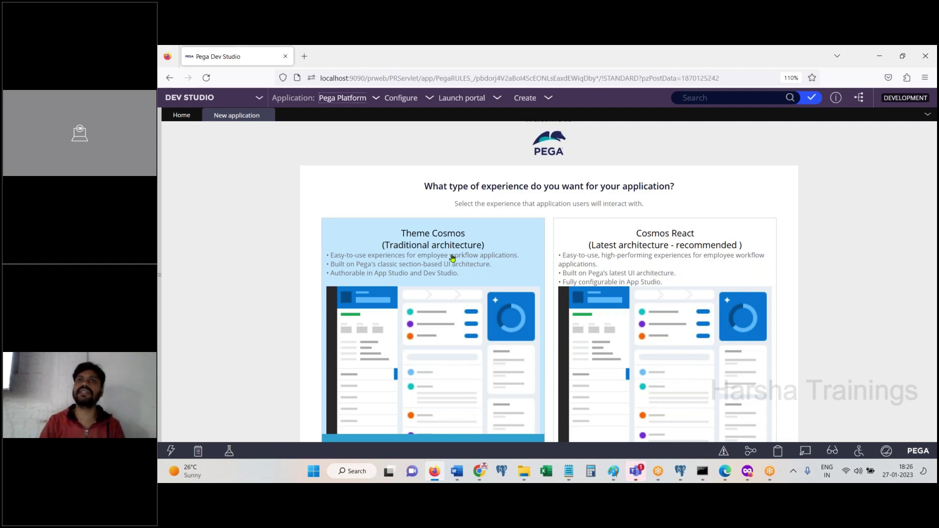
Note 'Click on first option' in Word and select the Theme Cosmos experience.
scroll(691, 241, down, 1)
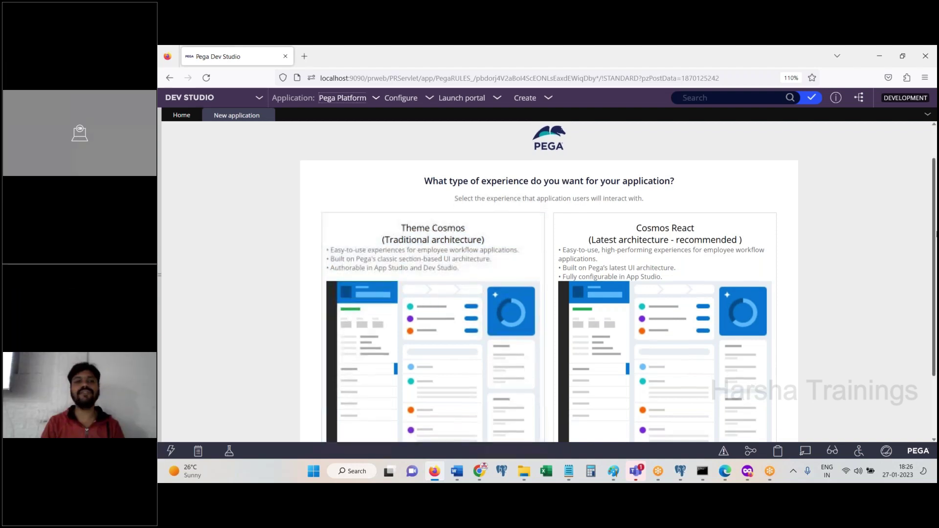
scroll(414, 312, down, 2)
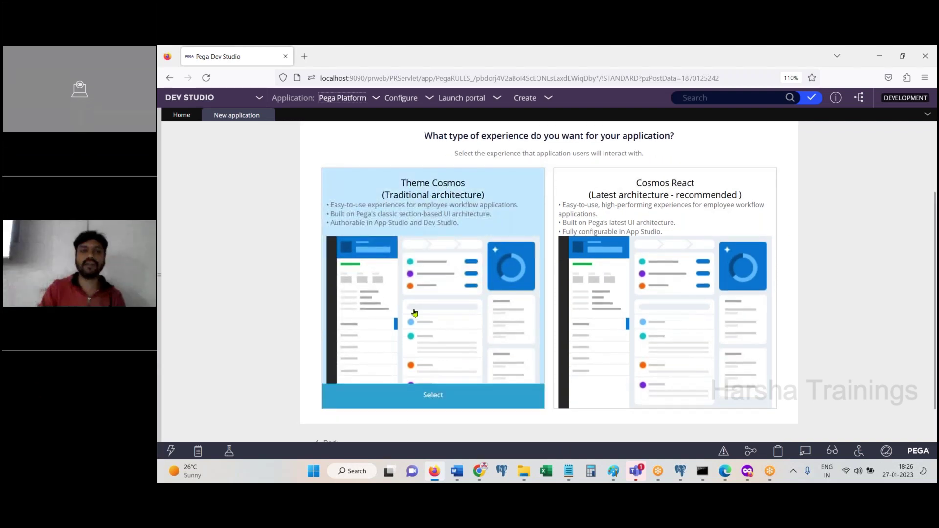
click(455, 477)
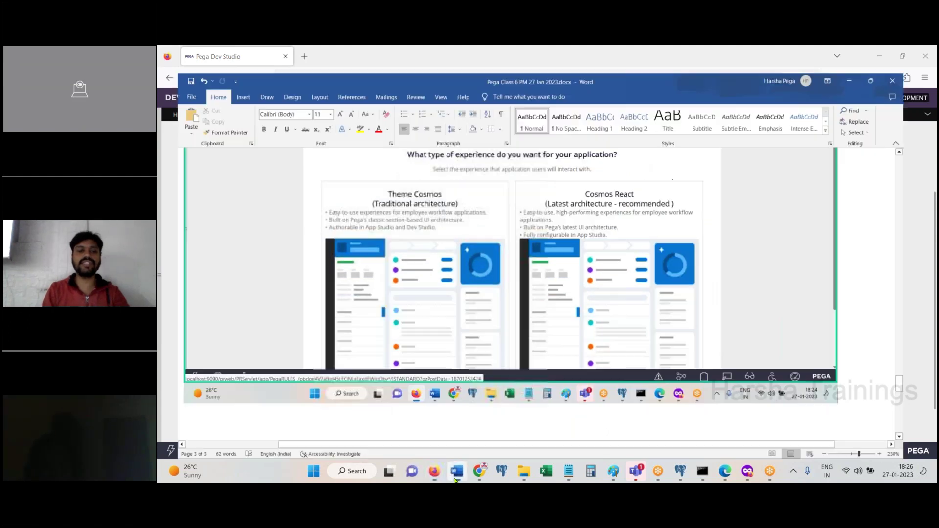
text(Click on first option)
key(Return)
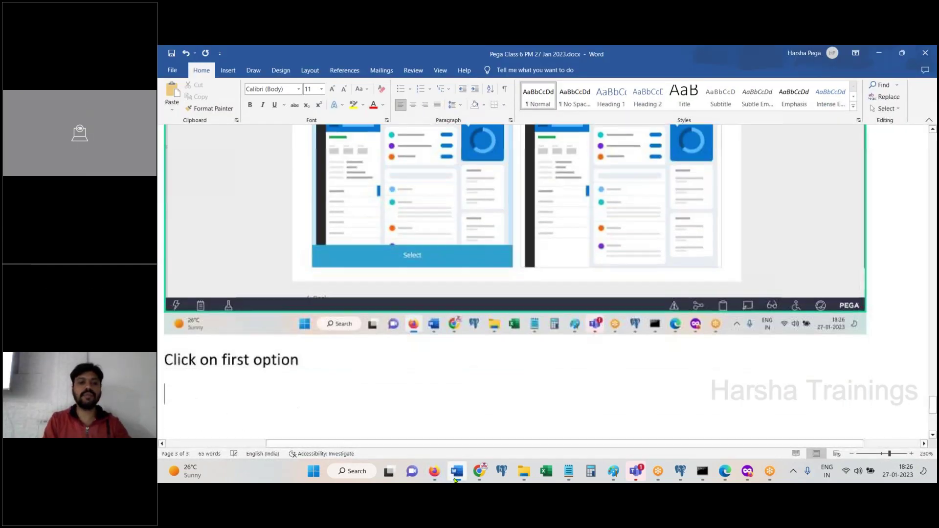
click(455, 479)
click(448, 401)
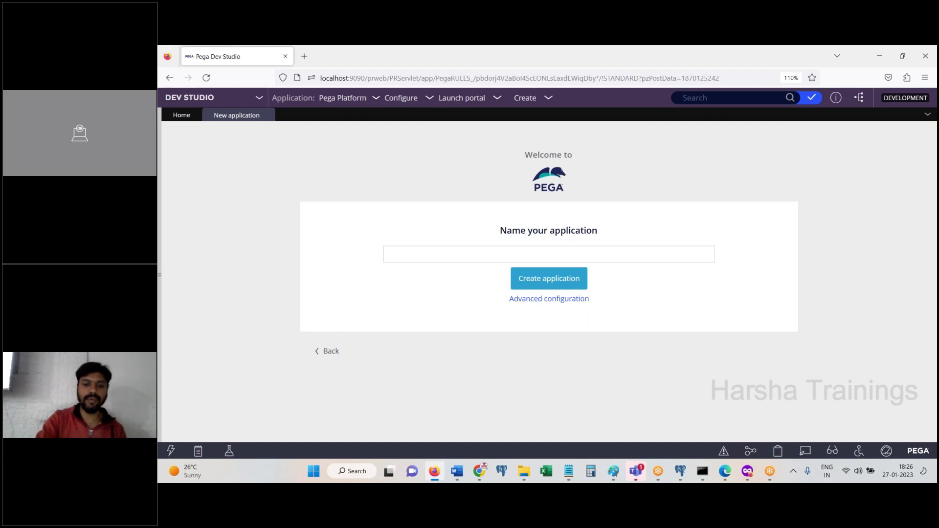
Paste the naming page screenshot into the Word notes.
click(457, 472)
key(ctrl+v)
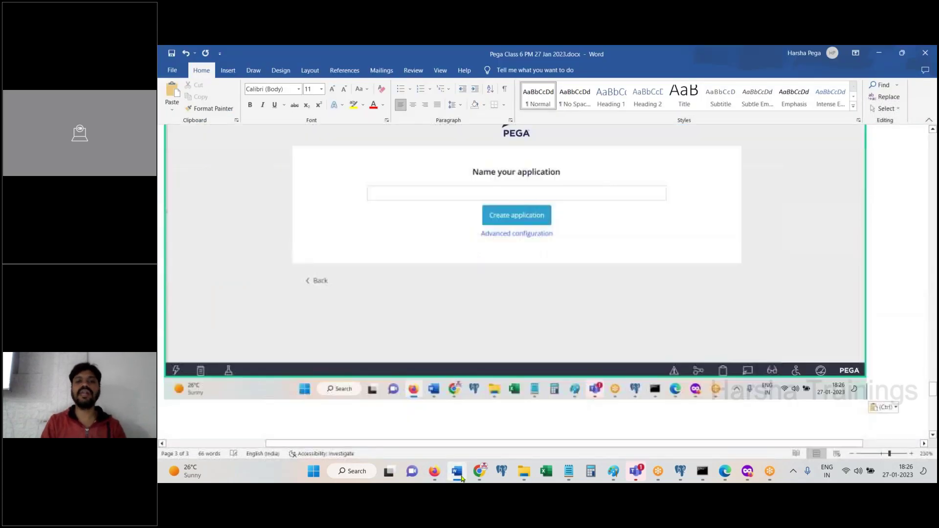
click(458, 473)
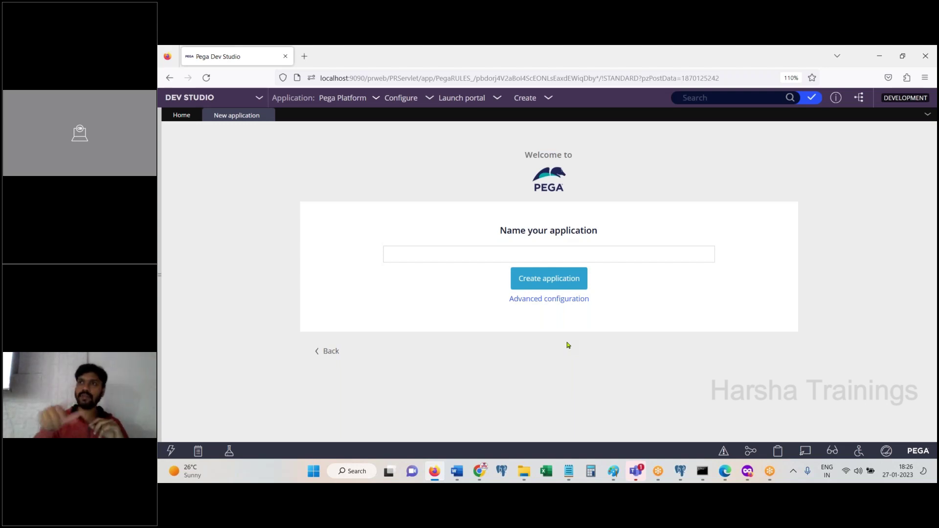
Enter 'QBE Insurance' as the new application's name.
click(440, 254)
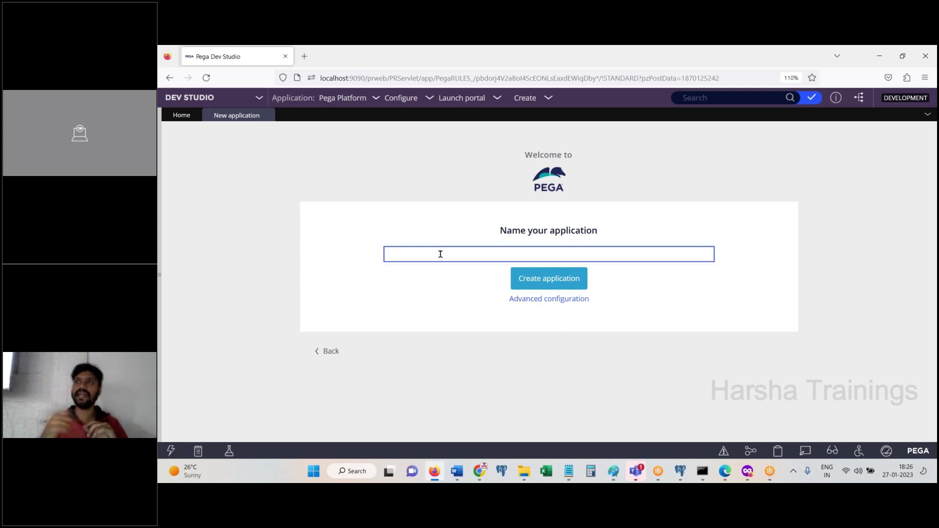
text(Q)
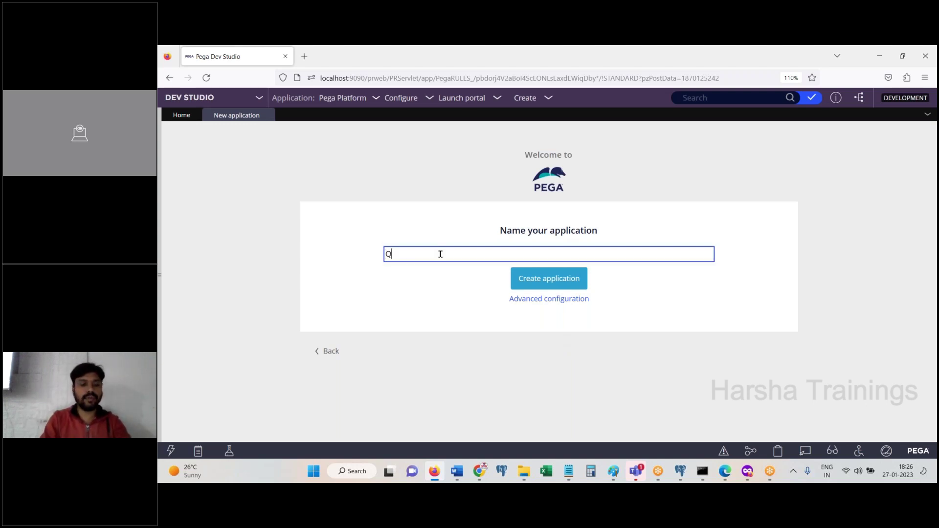
text(BE Insurance)
key(Tab)
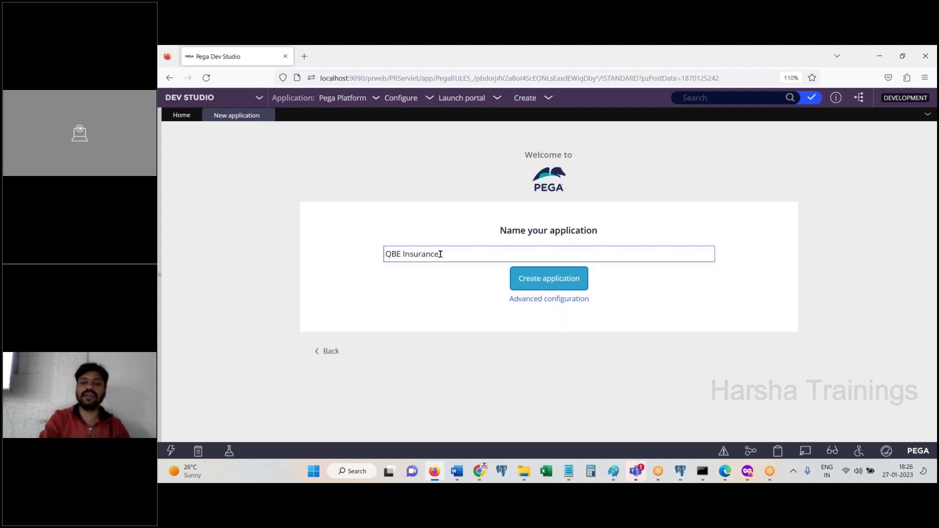
click(457, 472)
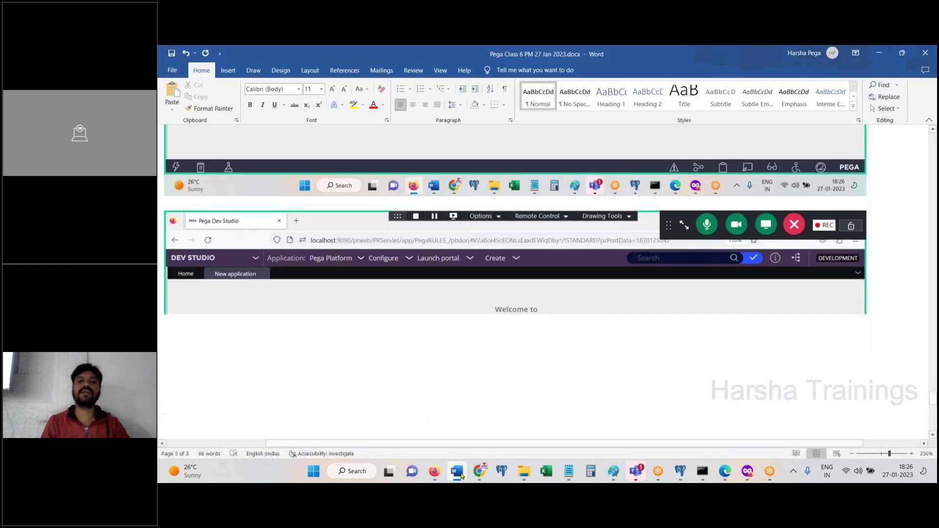
click(461, 474)
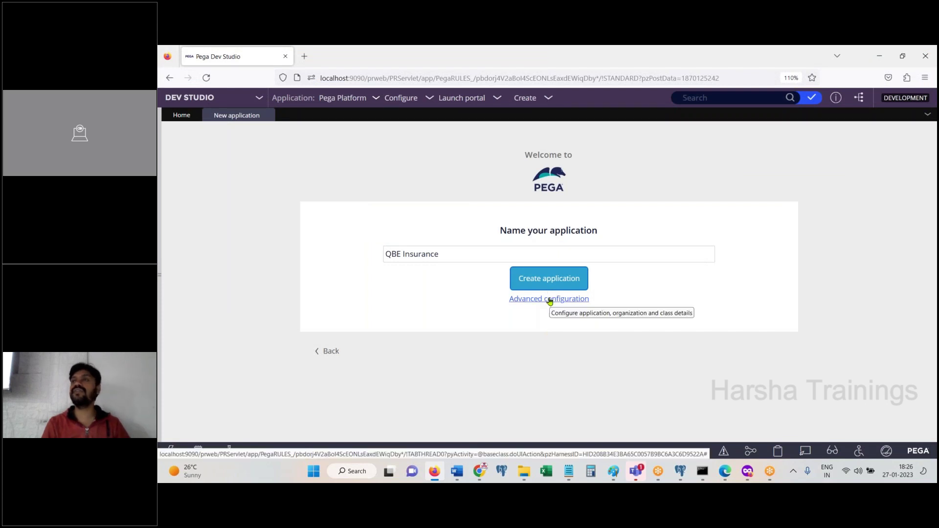
Note 'Click on advanced configuration' in Word and open Pega's Advanced configuration dialog.
click(458, 475)
text(Click on ad)
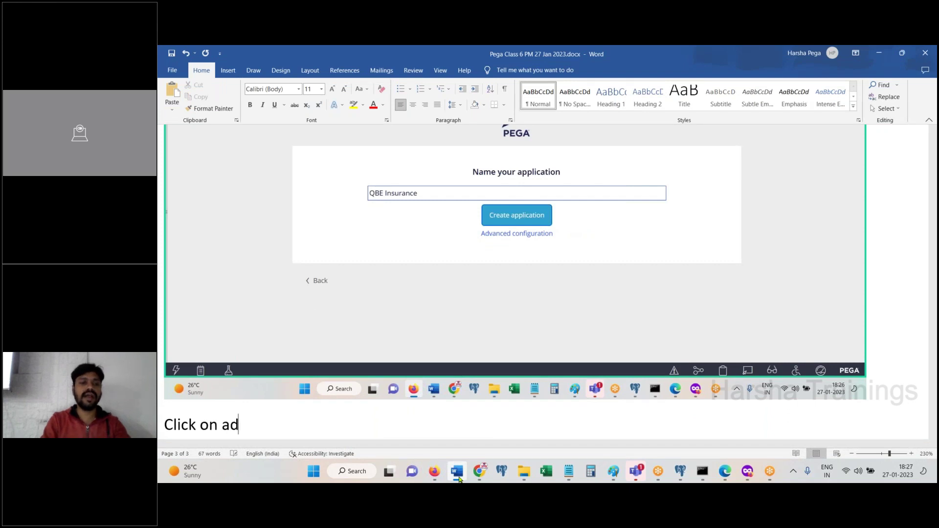
text(vanced config)
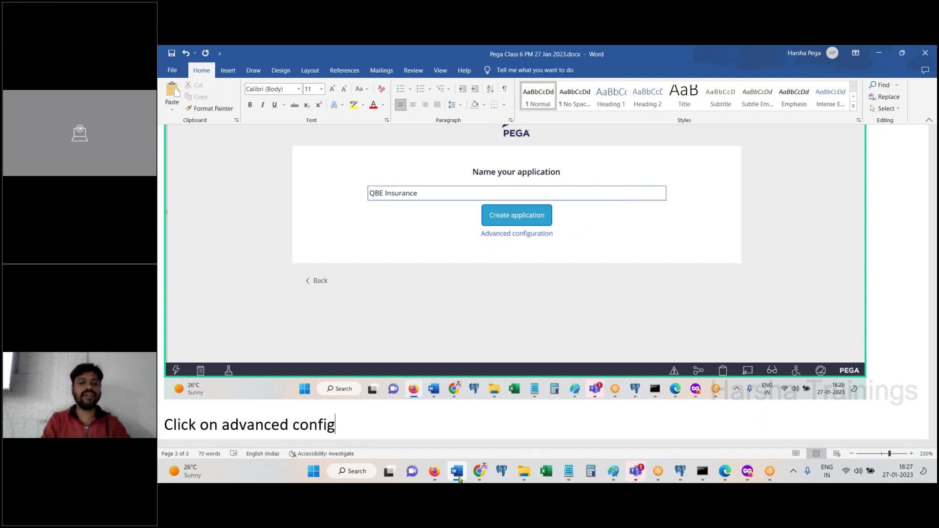
text(uration)
key(Return)
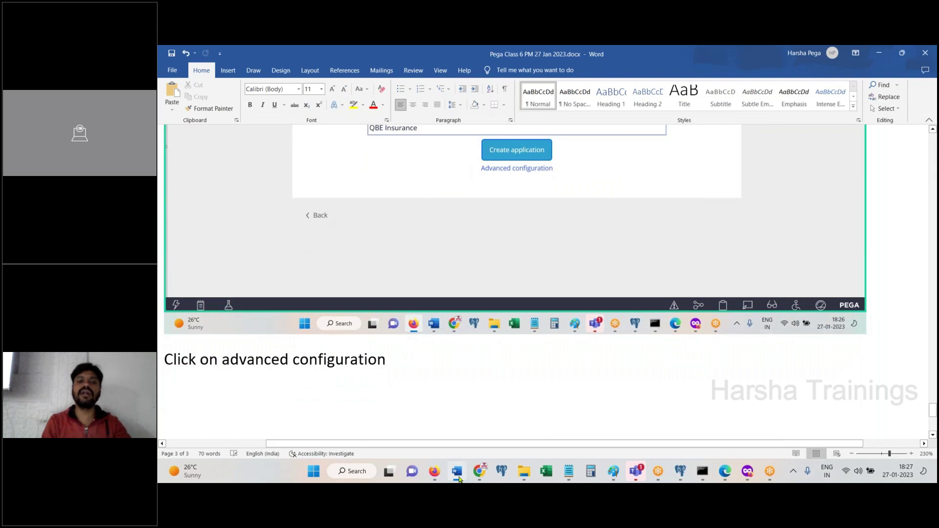
click(458, 475)
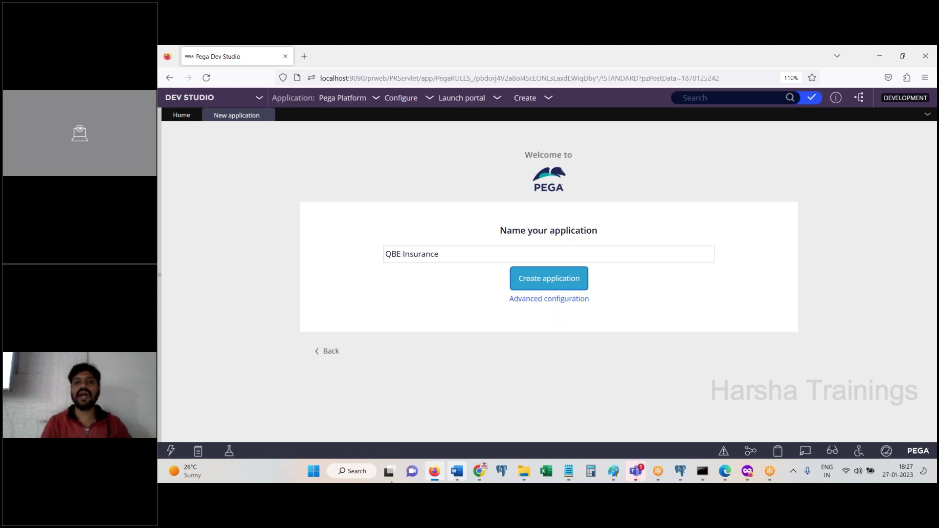
click(571, 300)
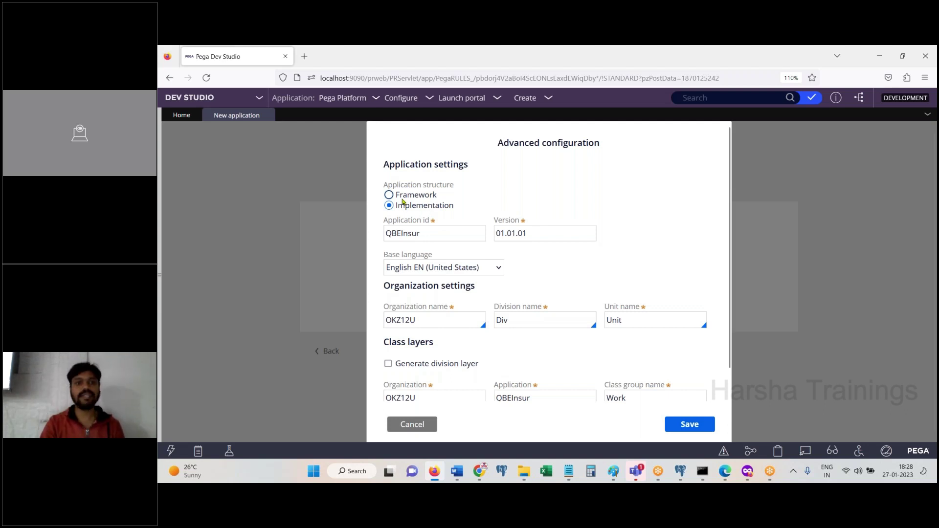
Focus the Application id field showing QBEInsur, then switch to the Word notes.
click(415, 233)
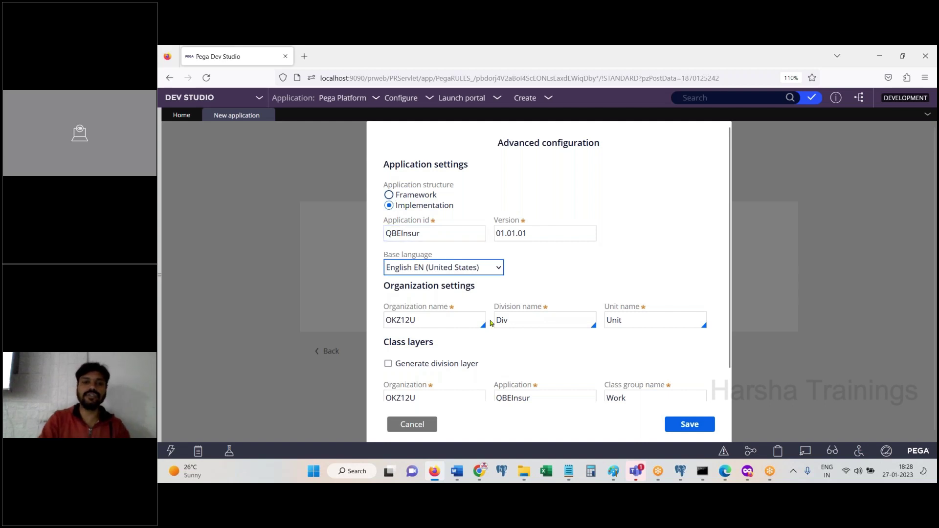
click(457, 472)
Paste the dialog screenshot, note the "Framework" structure change, and set Framework in Pega.
key(ctrl+v)
key(Return)
text(Ch)
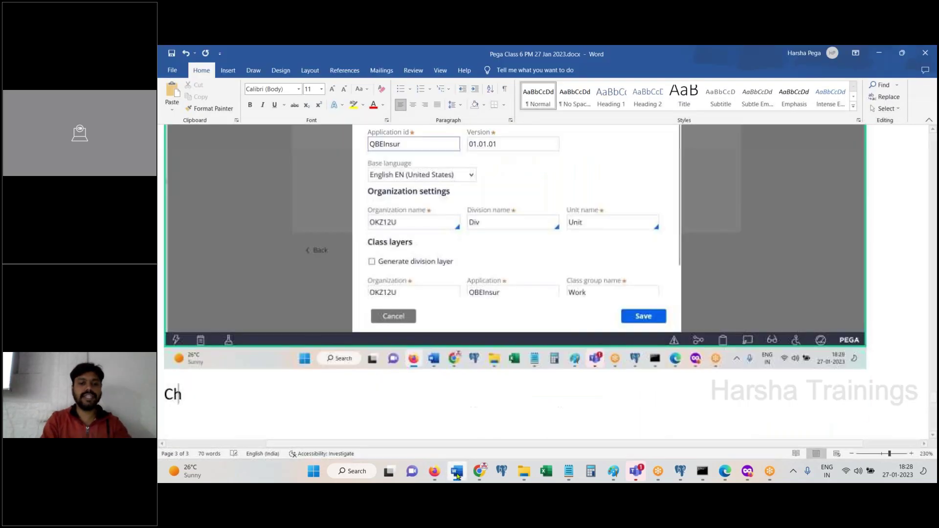
text(ange the Application)
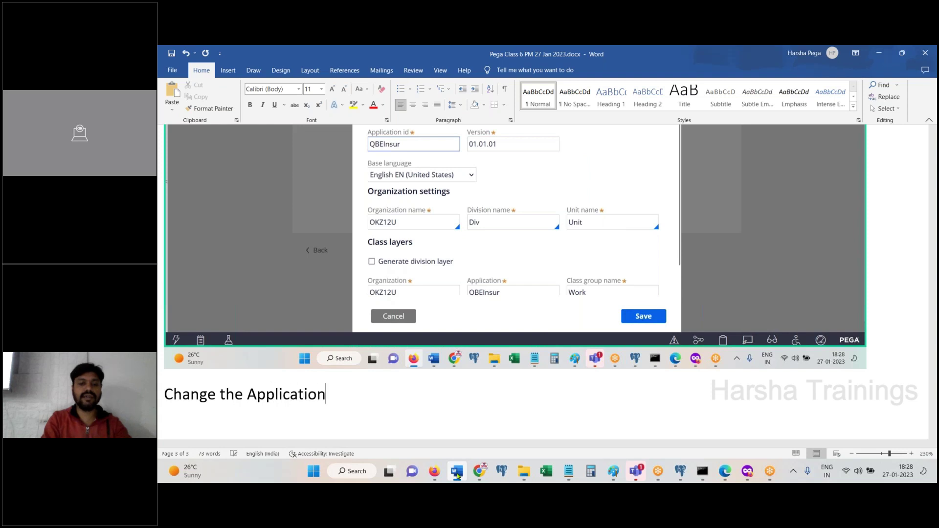
text( structure to be "Framew)
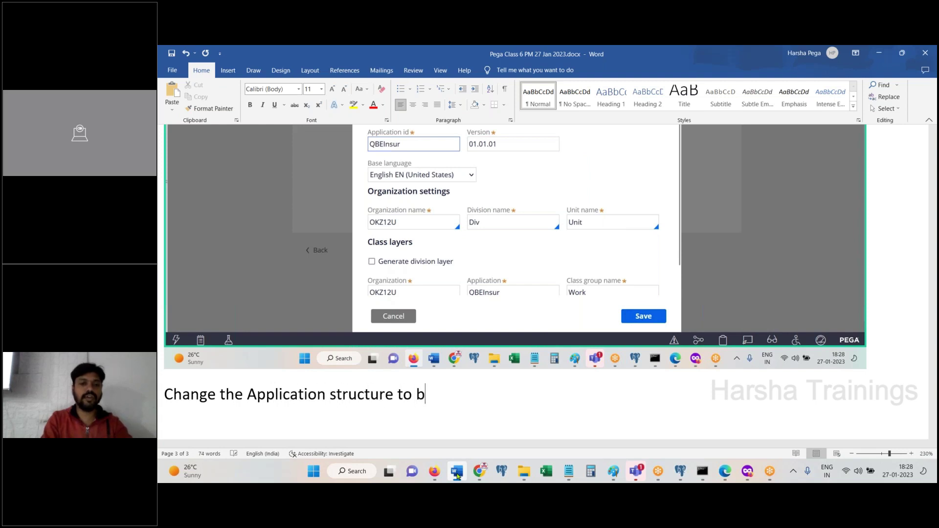
key(BackSpace)
key(BackSpace)
text(work)
text(")
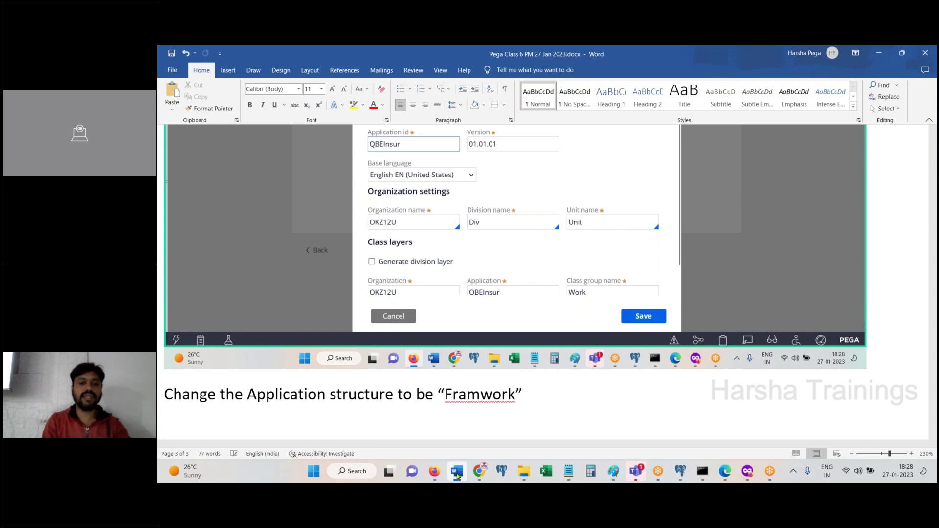
click(457, 473)
click(389, 196)
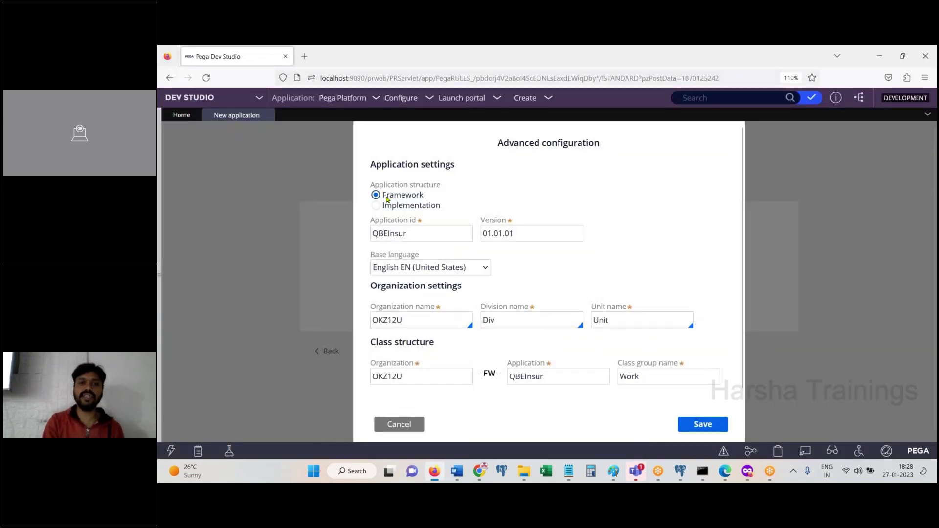
Paste a screenshot of the Framework advanced configuration into the Word notes.
drag(389, 197, 442, 199)
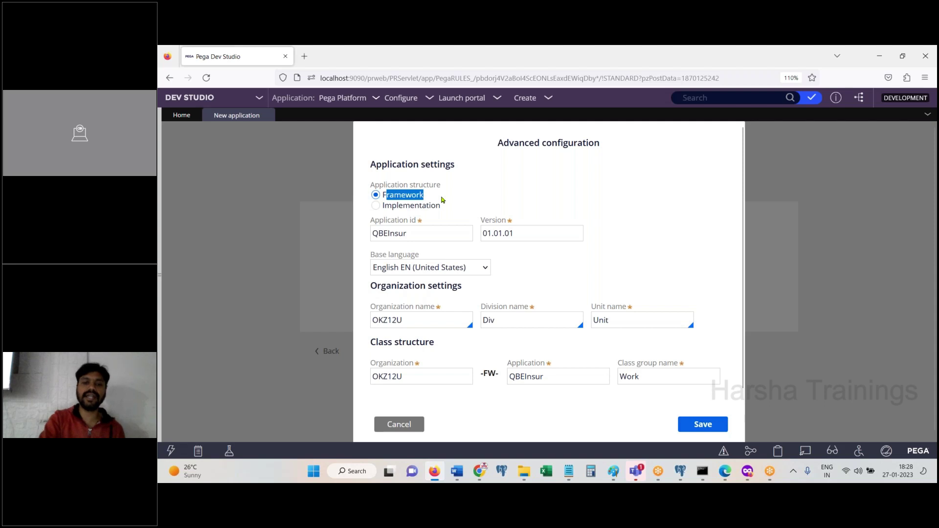
click(457, 473)
key(ctrl+v)
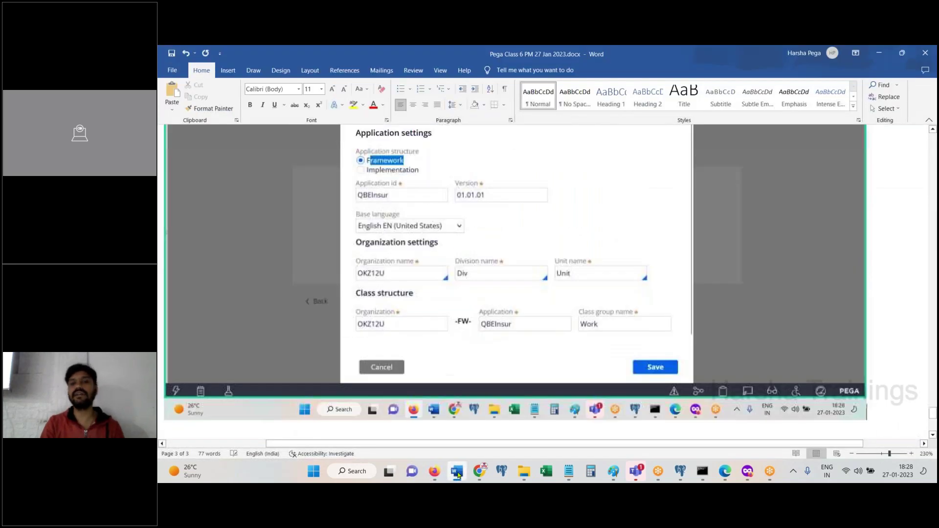
click(457, 473)
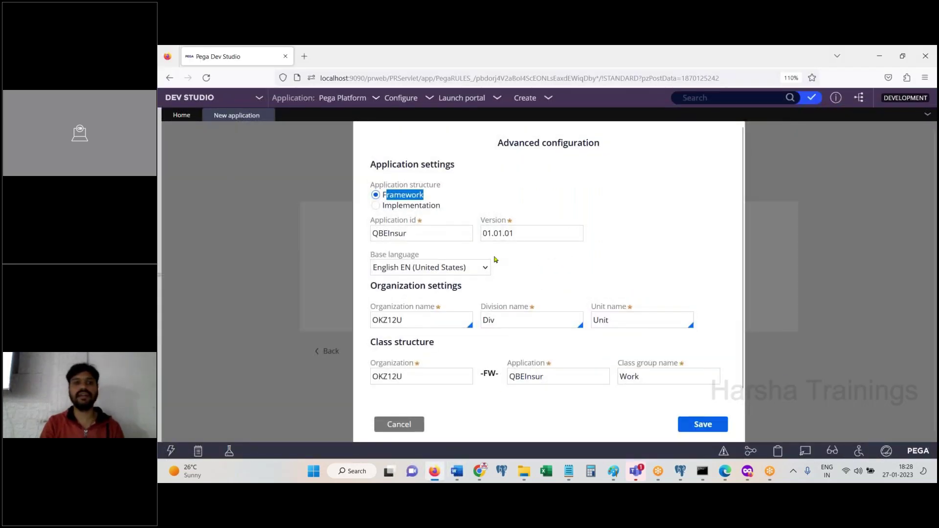
Check the Application ID and base language, then select the generated organization name OKZ12U.
click(417, 238)
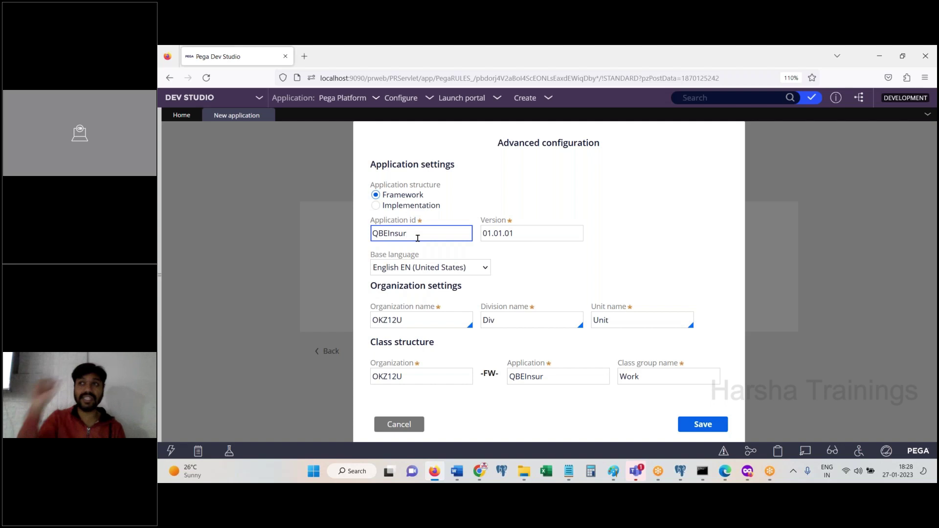
click(386, 255)
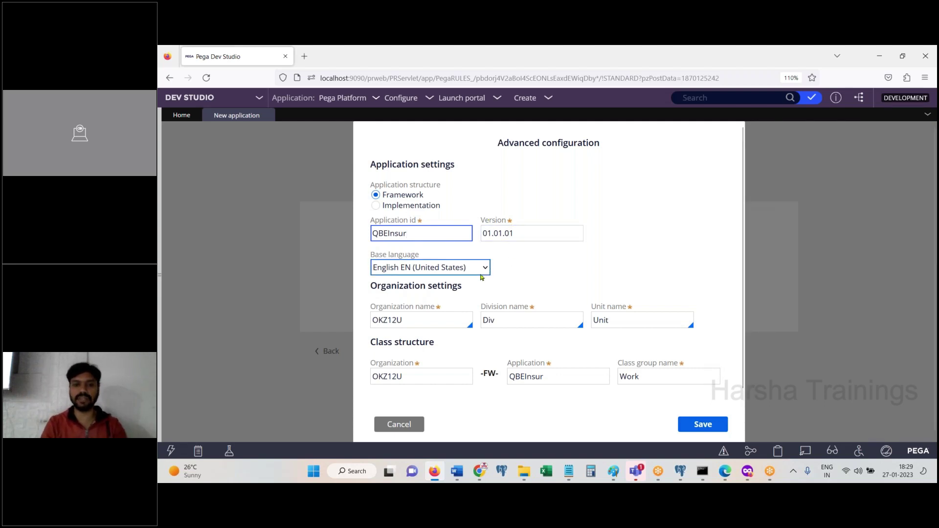
click(438, 318)
key(ctrl+a)
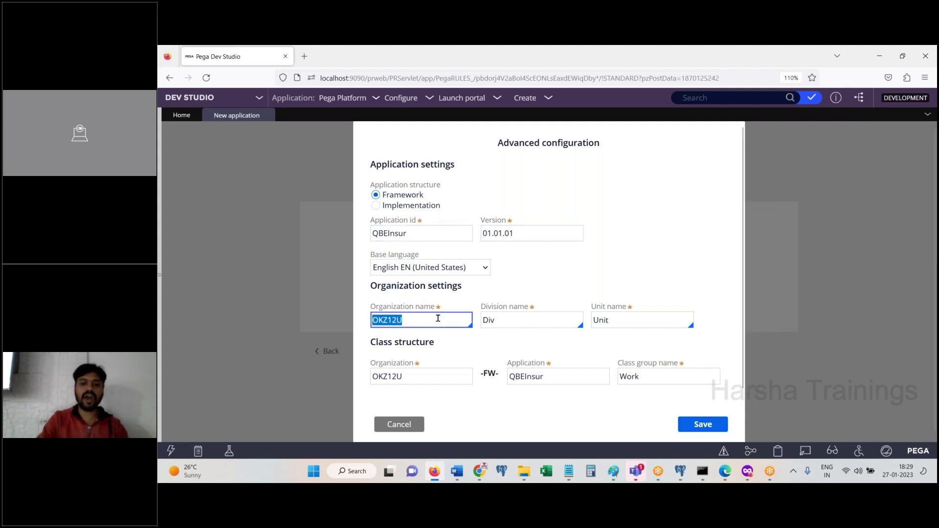
click(462, 477)
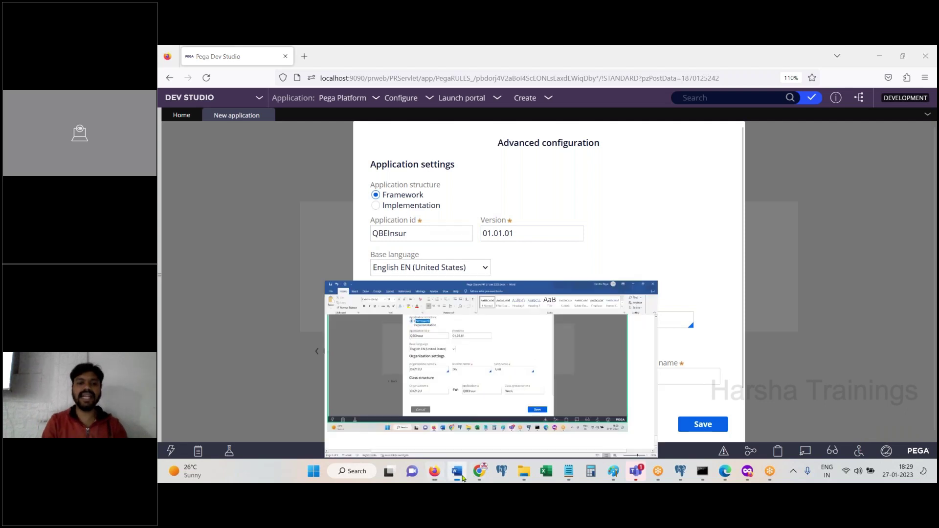
Write in Word that Pega generates a random organization name, so remove it and type your own.
text(By defau)
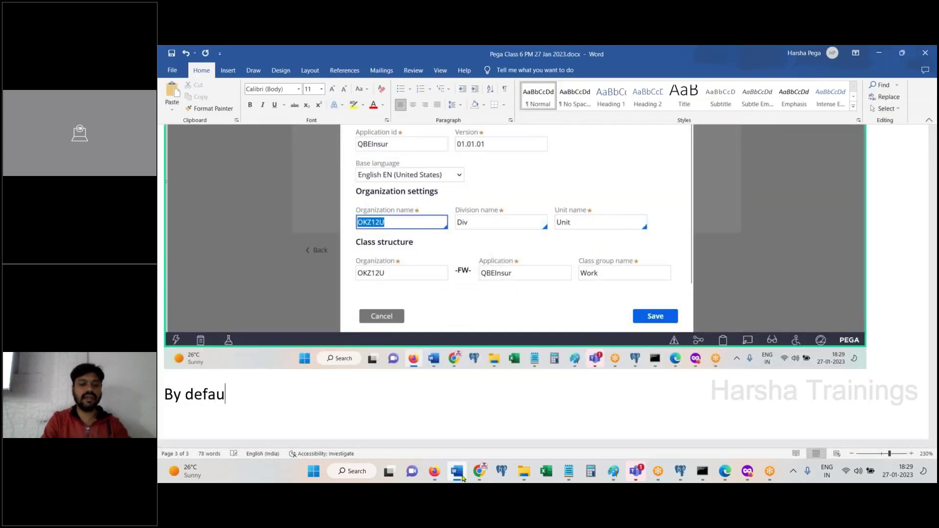
text(lt pega is generat)
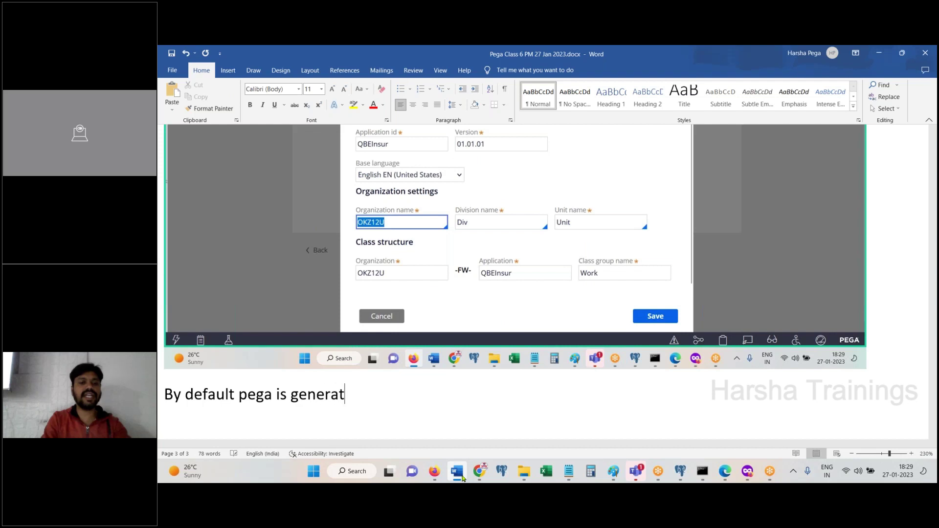
text(ing a randown)
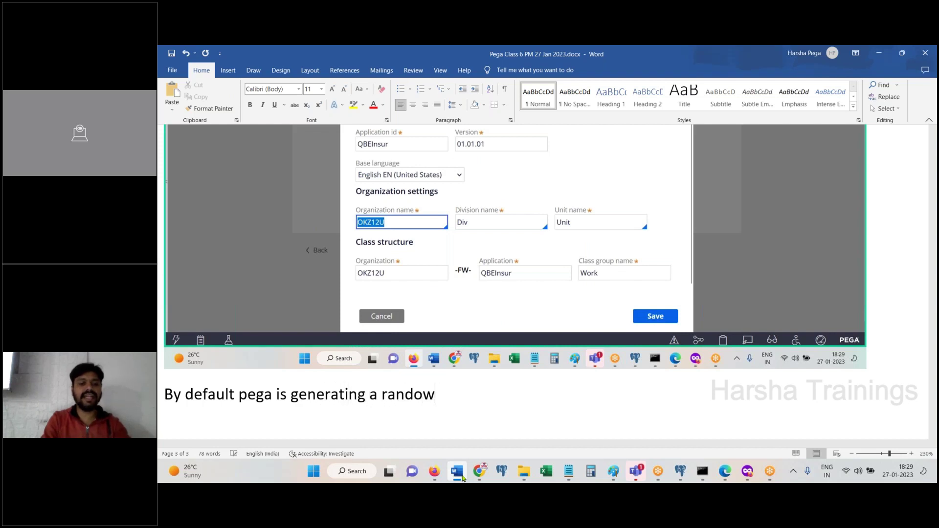
key(BackSpace)
key(BackSpace)
key(BackSpace)
text(m )
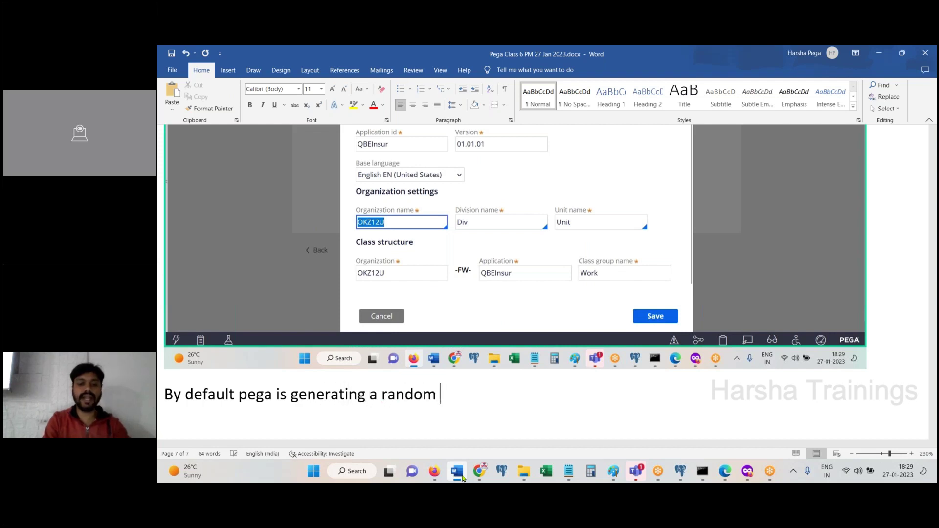
text(name for the orga)
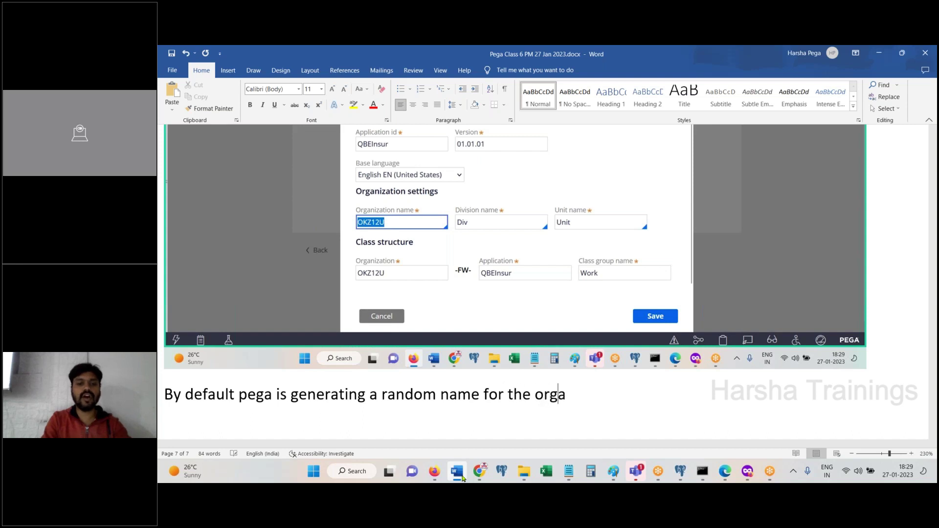
text(nization.)
key(Return)
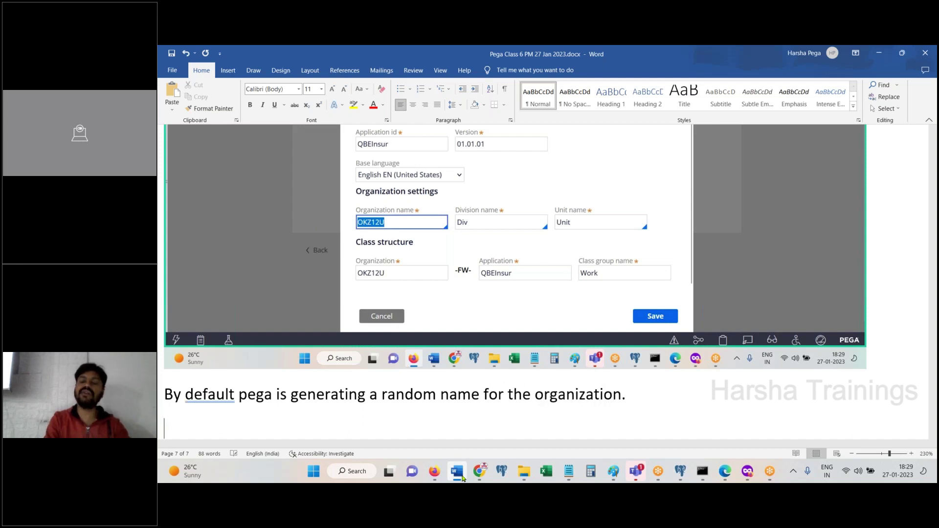
text(That's not )
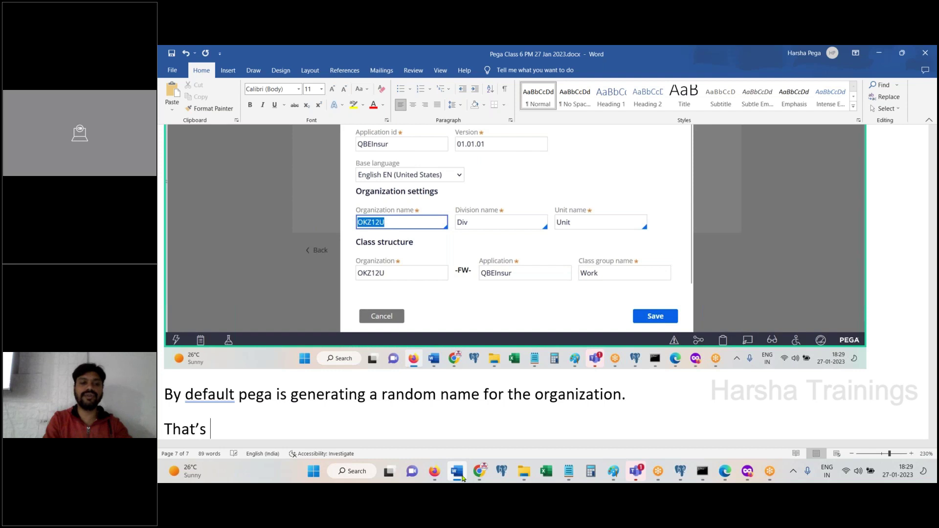
text(good, let remove it, type )
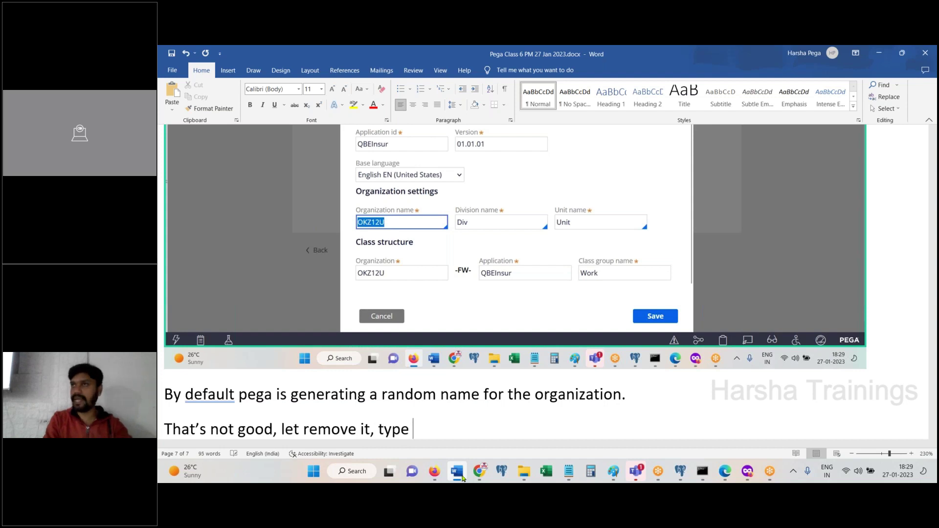
text(ow)
key(BackSpace)
text(ur own organization )
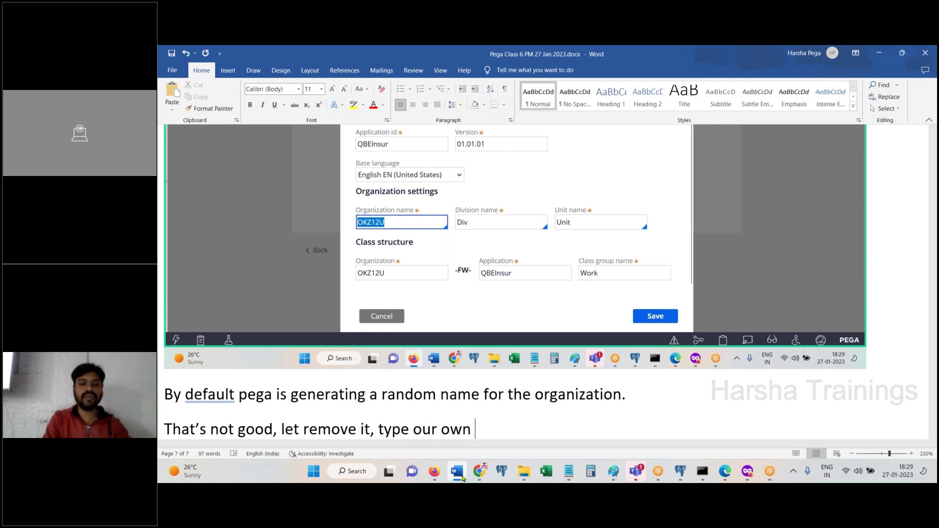
text(name)
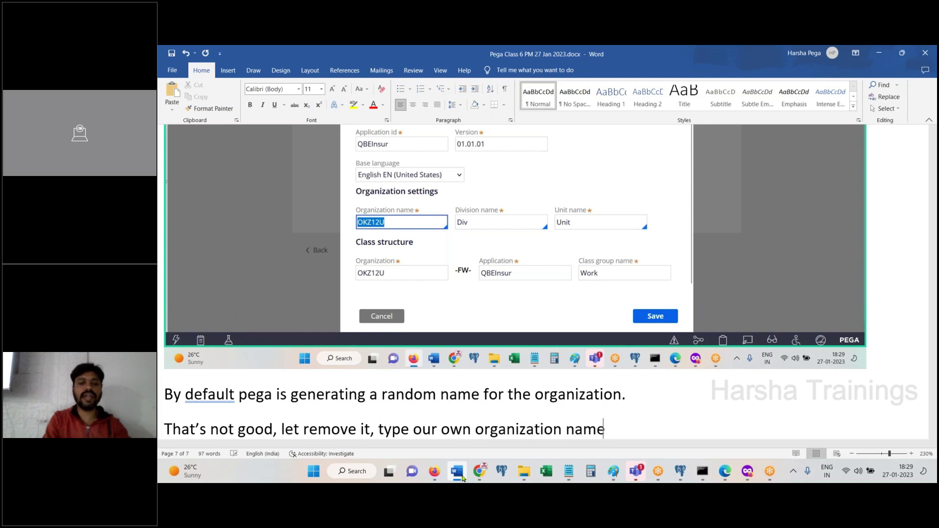
key(Return)
click(434, 470)
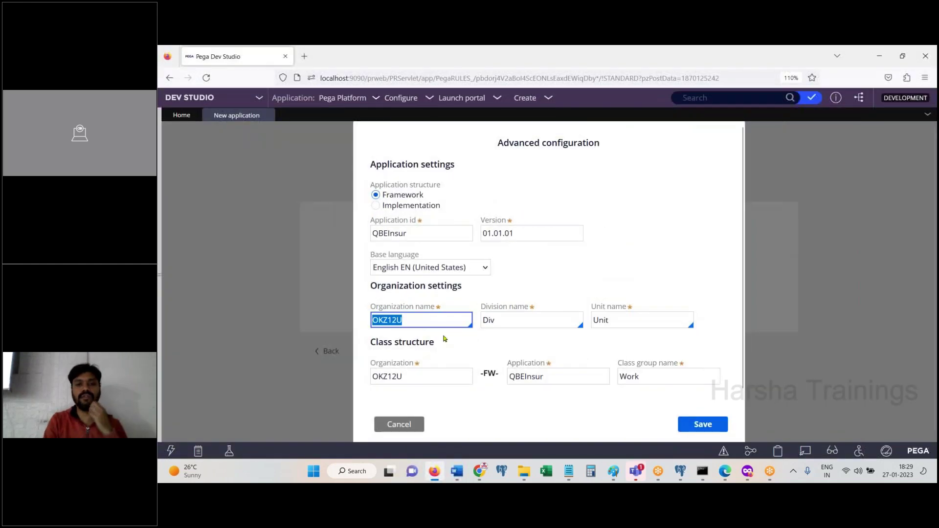
Replace the generated organization name OKZ12U with QBEInsurance.
key(BackSpace)
text(QUE)
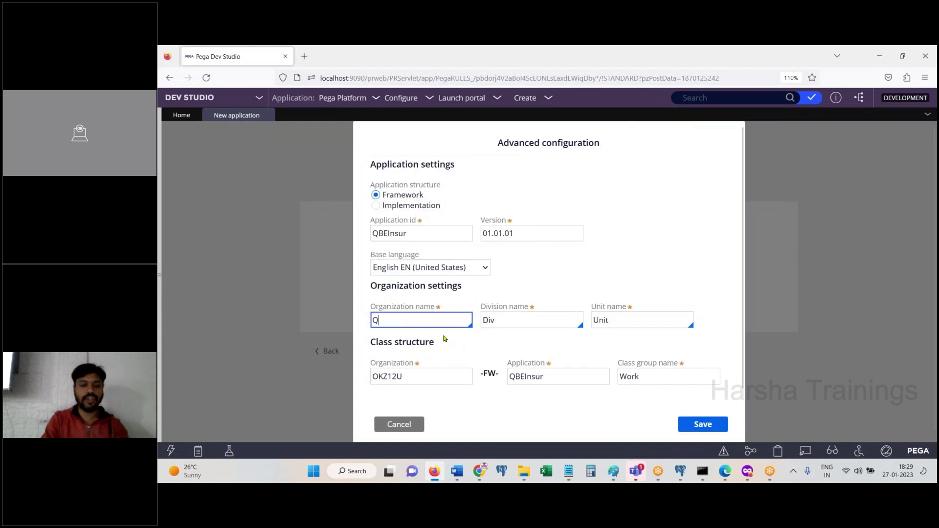
key(BackSpace)
key(BackSpace)
text(BE)
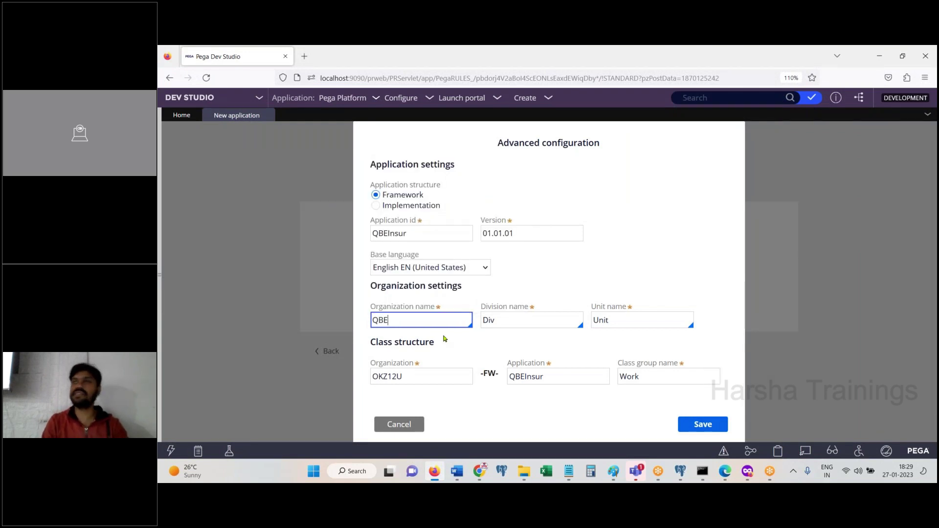
text(Insurance)
key(Tab)
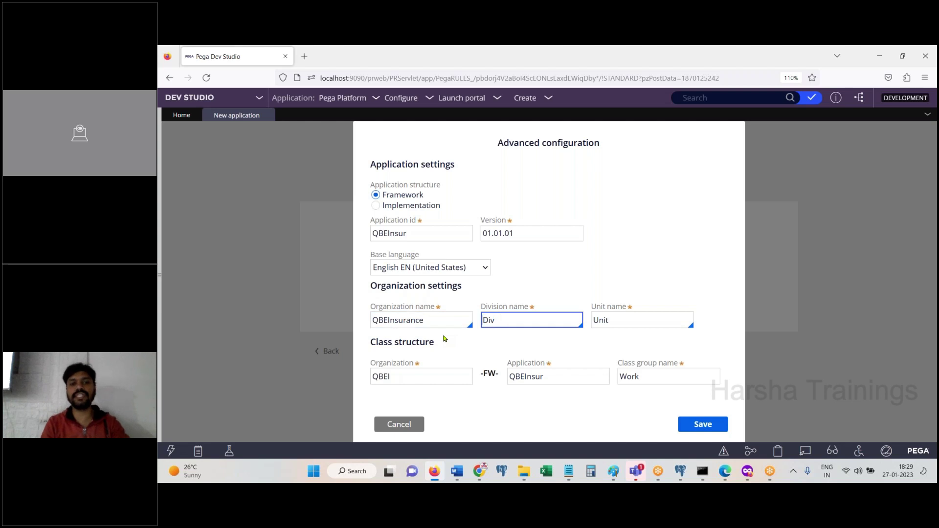
Shorten the organization name to QBE, leaving the organization class unchanged.
click(402, 377)
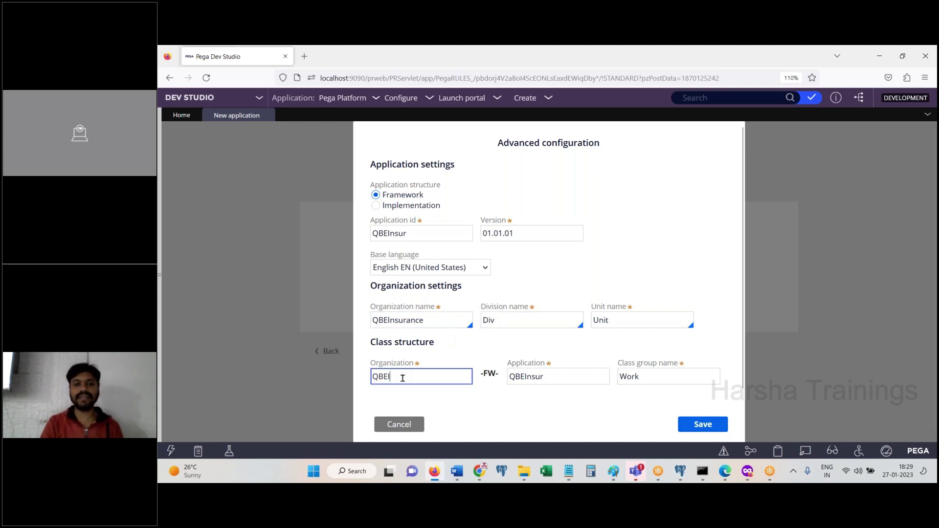
double_click(434, 326)
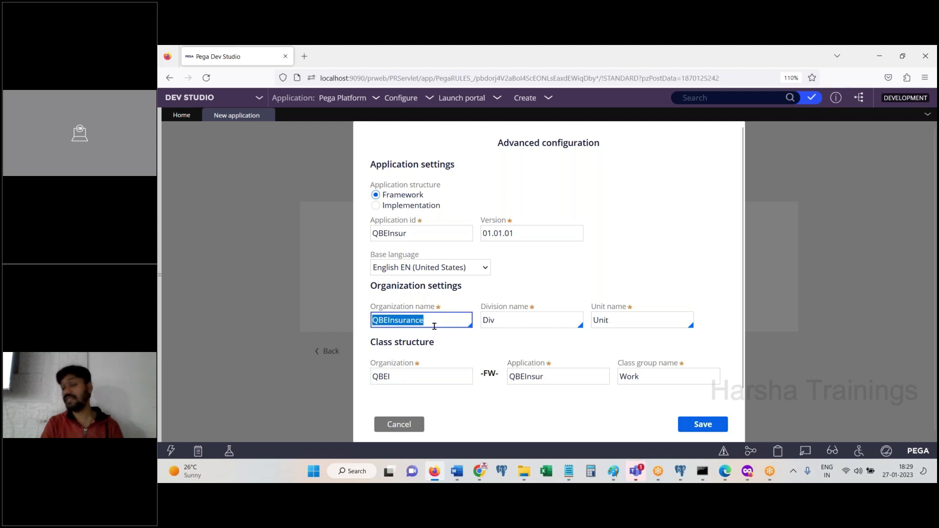
click(425, 370)
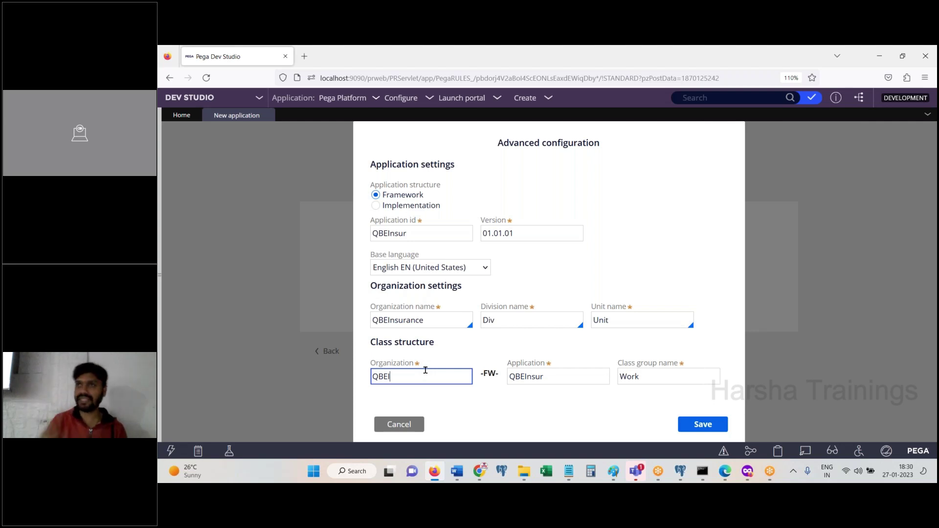
text(56)
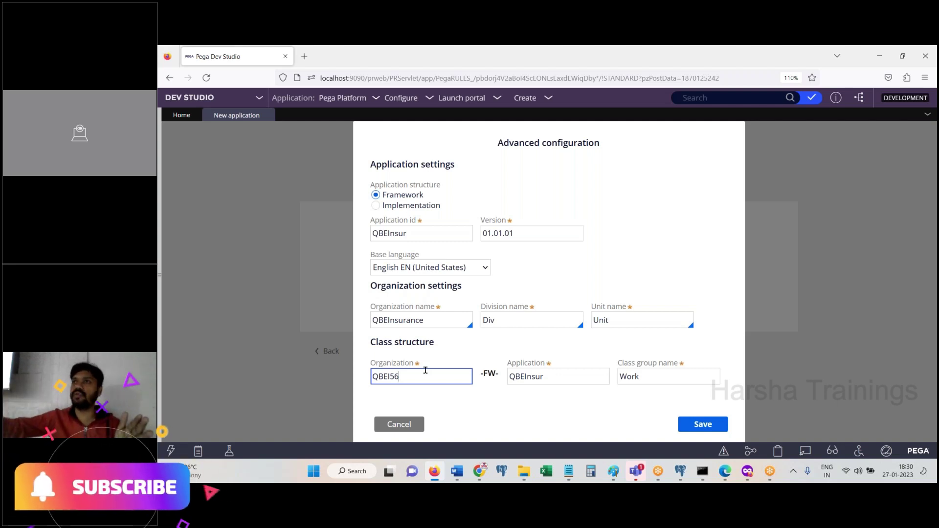
key(BackSpace)
key(BackSpace)
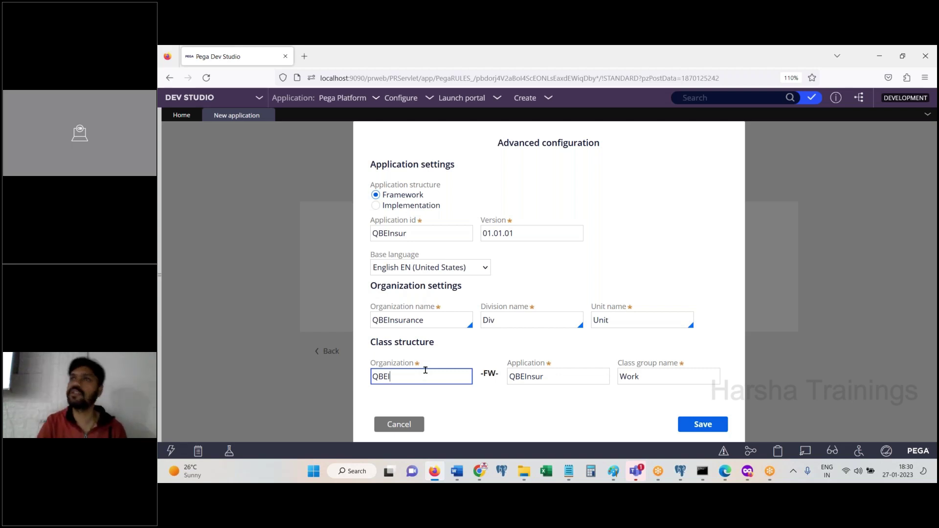
double_click(438, 326)
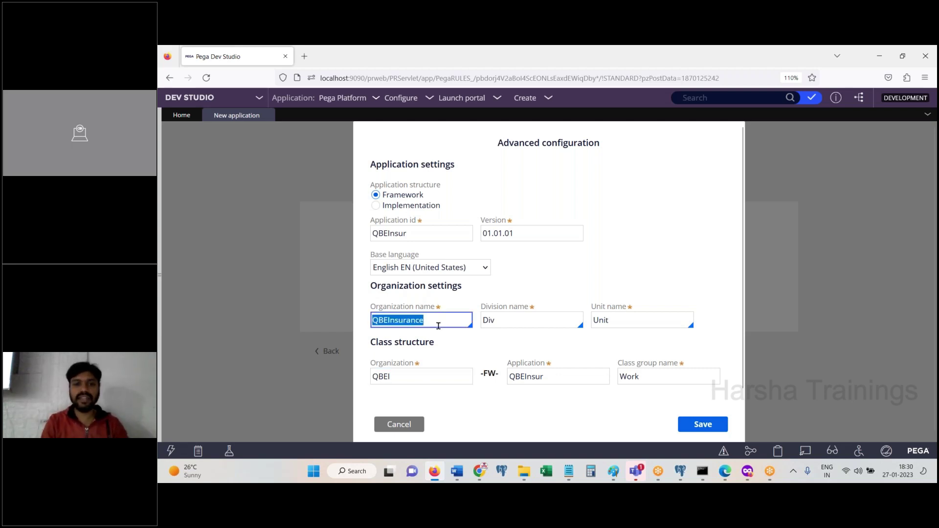
text(QUE)
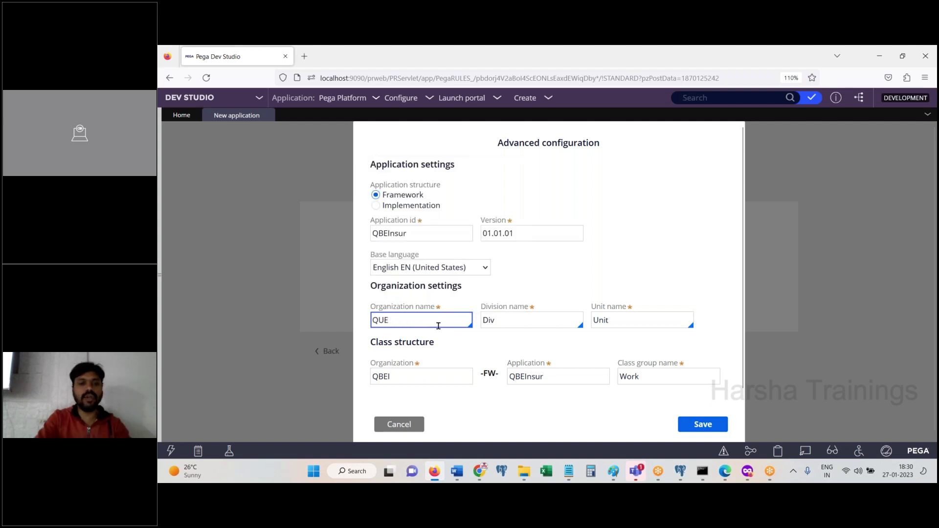
double_click(438, 326)
text(QBE)
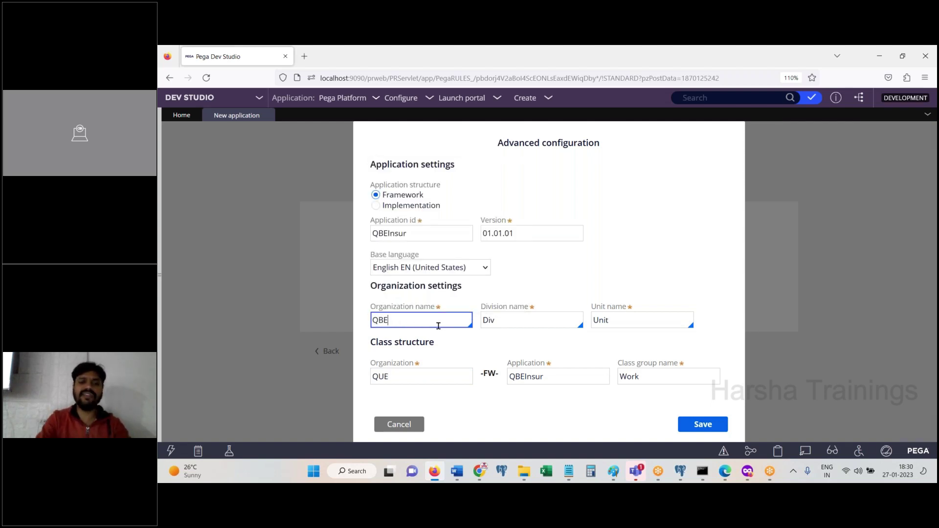
key(Tab)
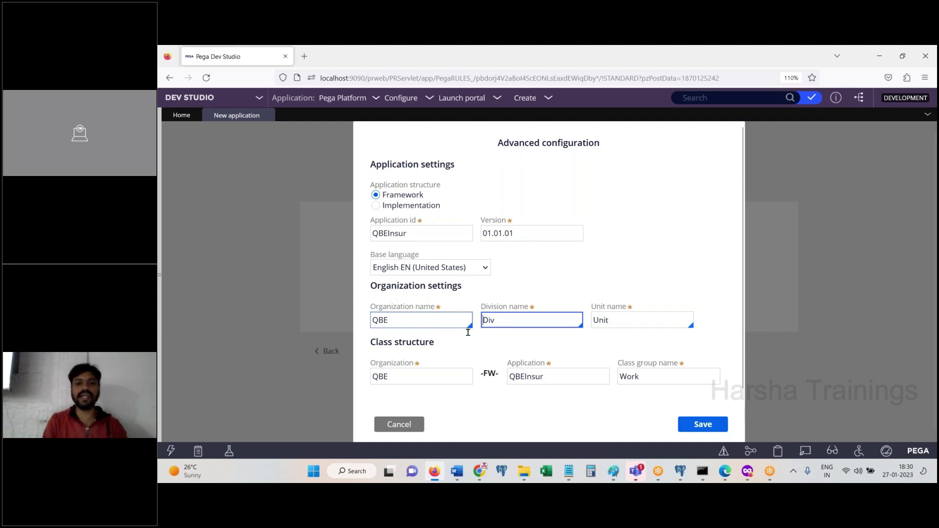
Begin a note about saving in the Word notes.
click(458, 474)
click(459, 473)
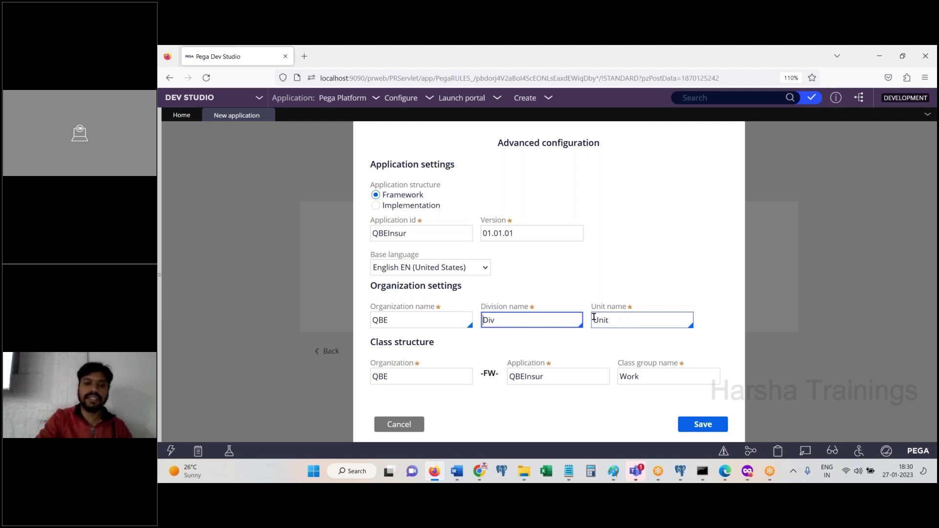
click(456, 472)
text(Save)
key(BackSpace)
key(BackSpace)
key(BackSpace)
key(BackSpace)
Add the line 'click on save' to the Word notes.
text(click on save)
key(Return)
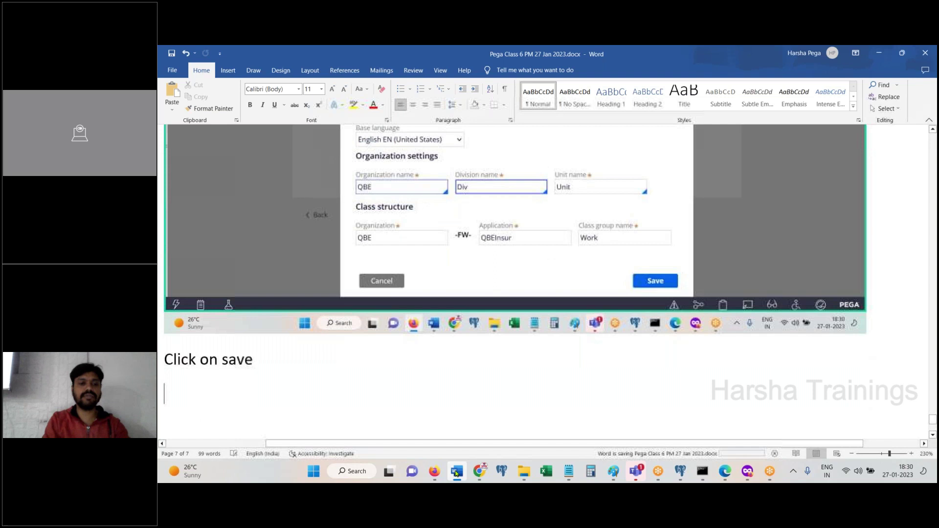
click(435, 471)
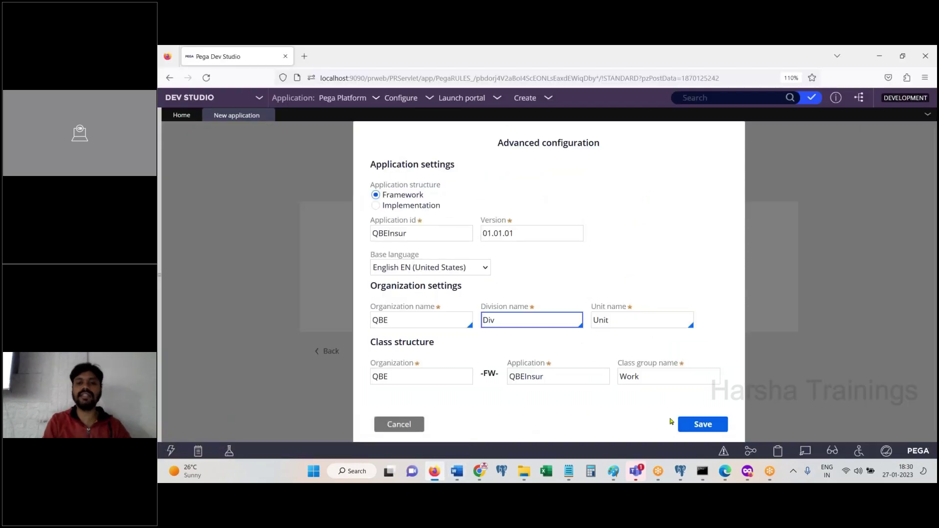
Save the advanced configuration, reopen it to verify, and save again.
click(691, 425)
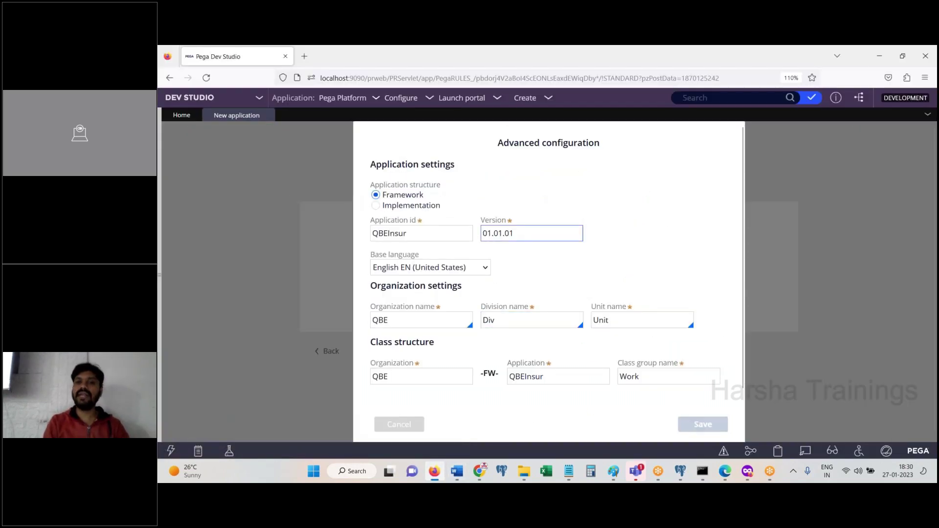
click(541, 299)
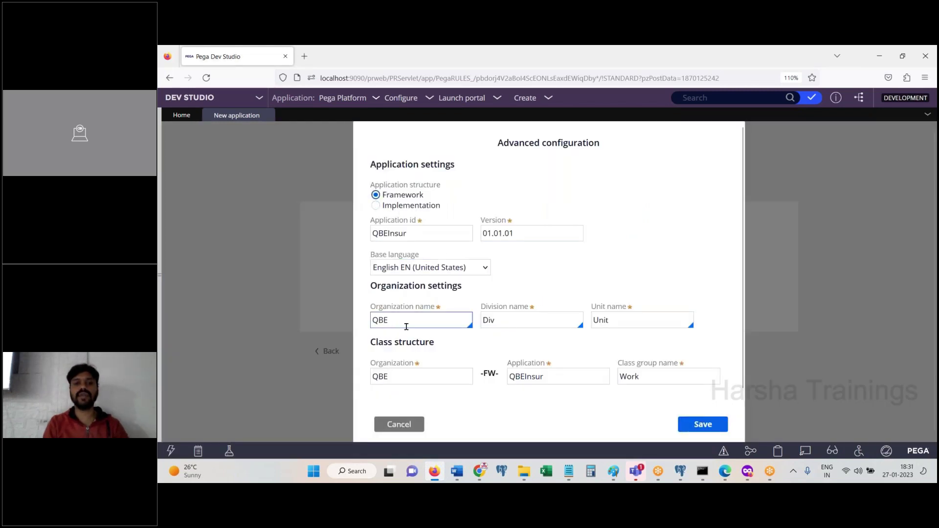
click(690, 423)
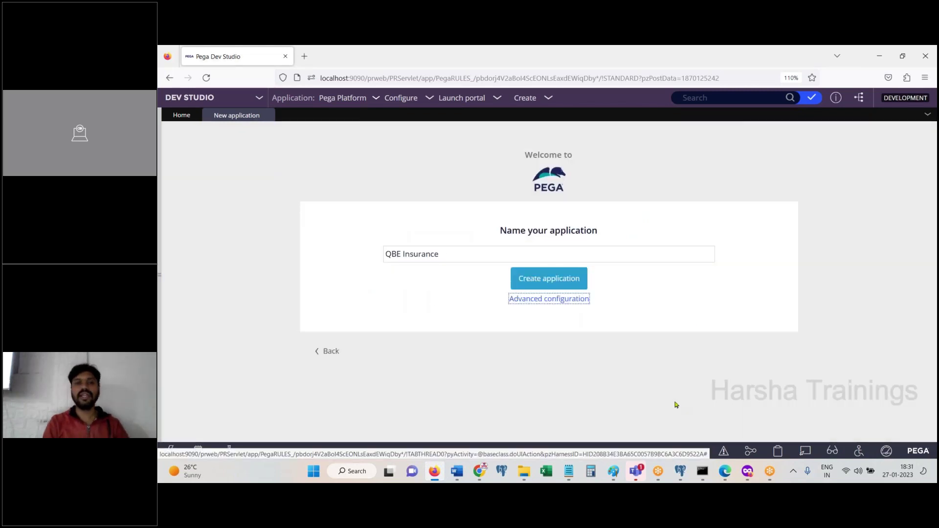
Start typing the 'Create' note beneath the screenshot in Word.
click(458, 476)
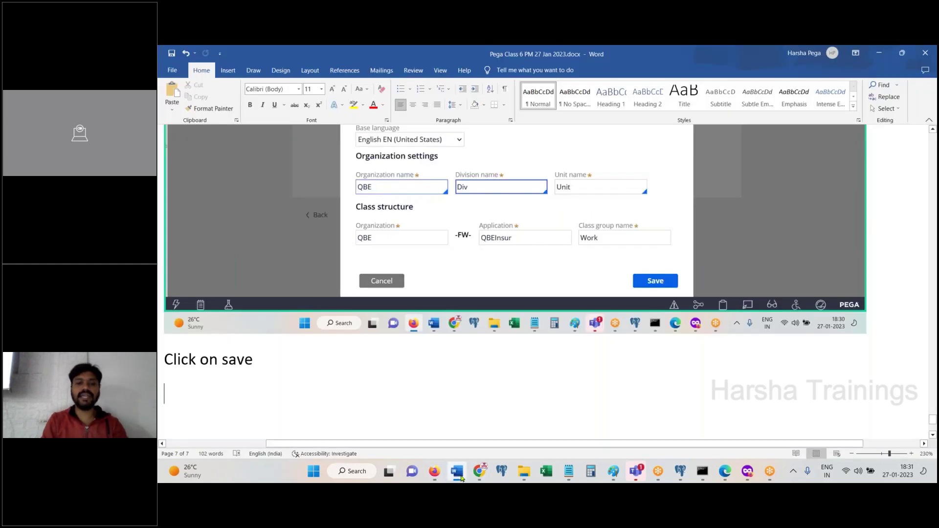
text(Create)
key(BackSpace)
key(BackSpace)
key(BackSpace)
key(BackSpace)
key(BackSpace)
Note 'Click on create application' and create the QBE Insurance application in Pega.
text(lick on cre)
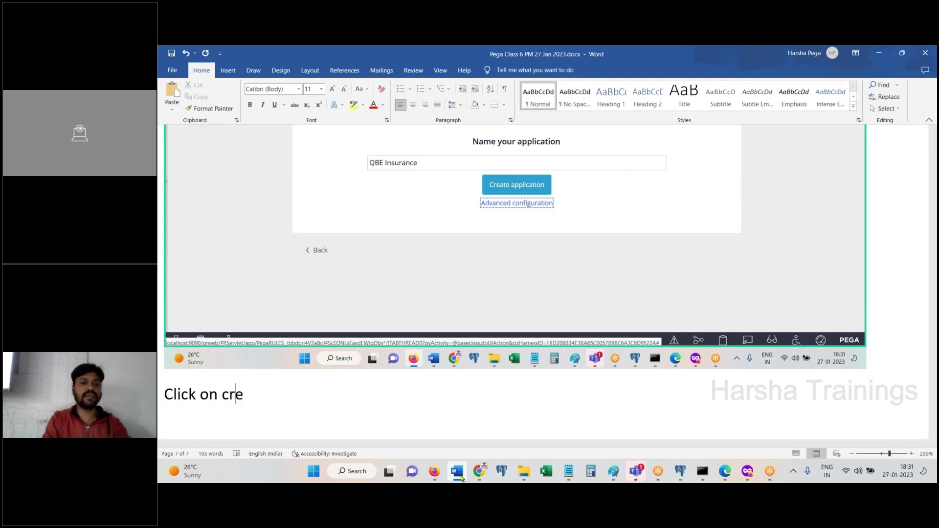
text(ate application)
key(Return)
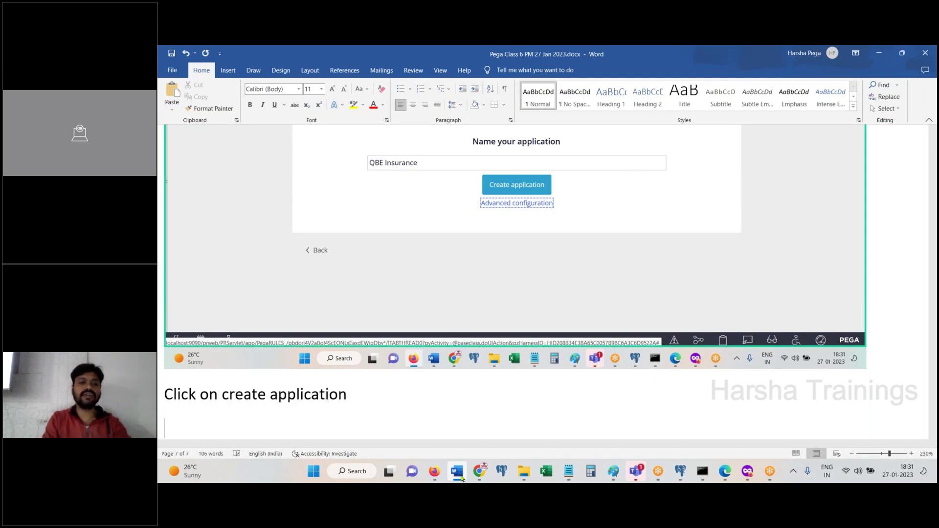
click(434, 470)
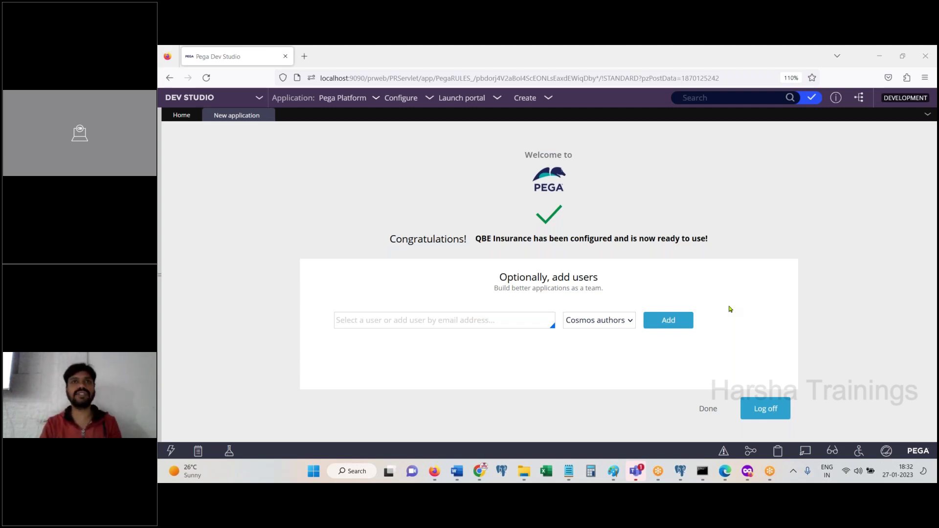
click(457, 471)
Enter the new developer's e-mail address in the add-user field.
scroll(511, 309, down, 8)
key(alt+Tab)
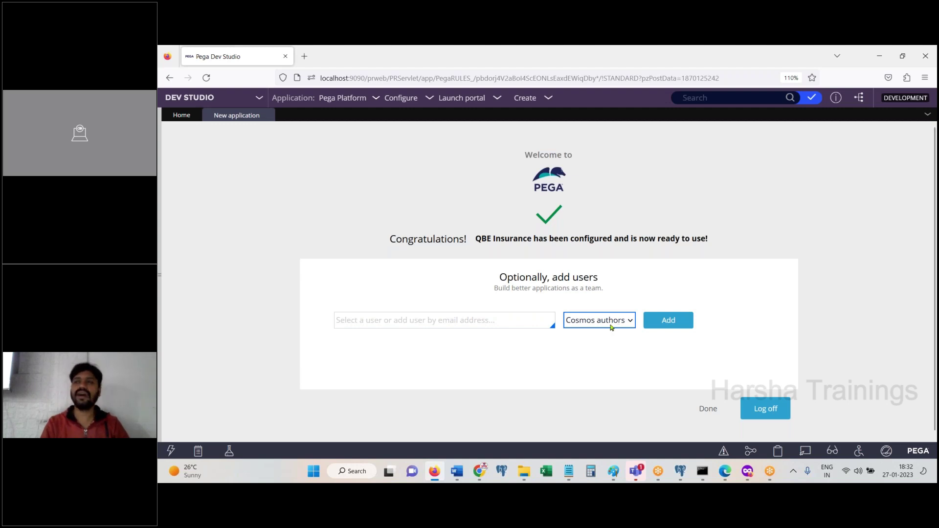
click(497, 320)
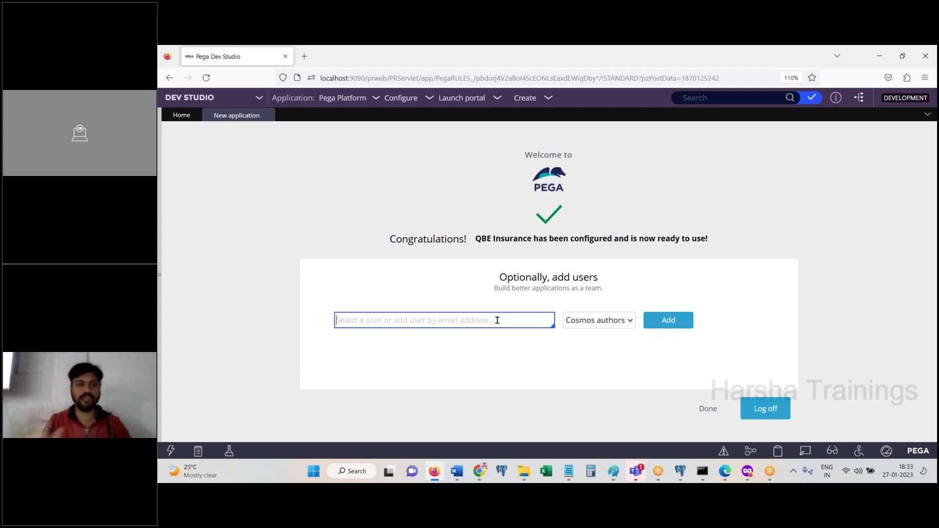
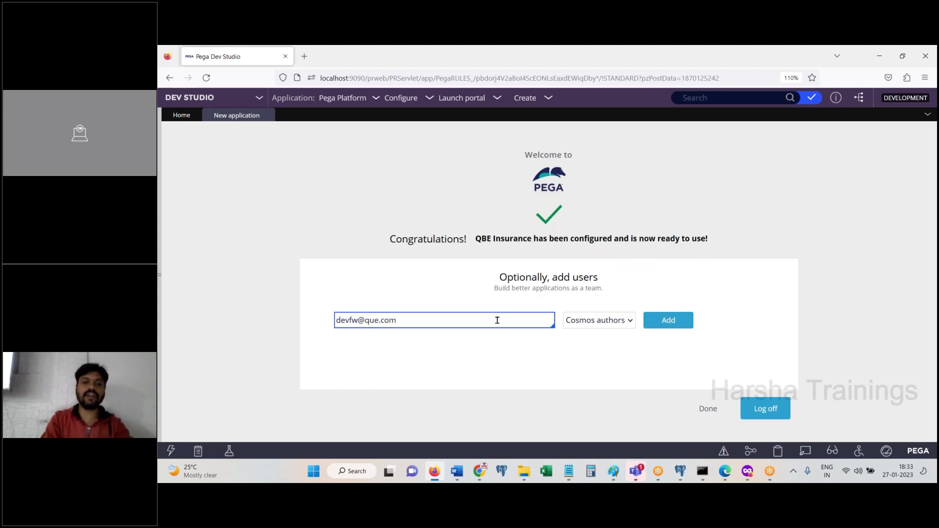
Correct the e-mail domain to qbe.com and capture the add-users step in the Word notes.
key(BackSpace)
key(BackSpace)
key(BackSpace)
key(BackSpace)
key(BackSpace)
key(BackSpace)
text(be.com)
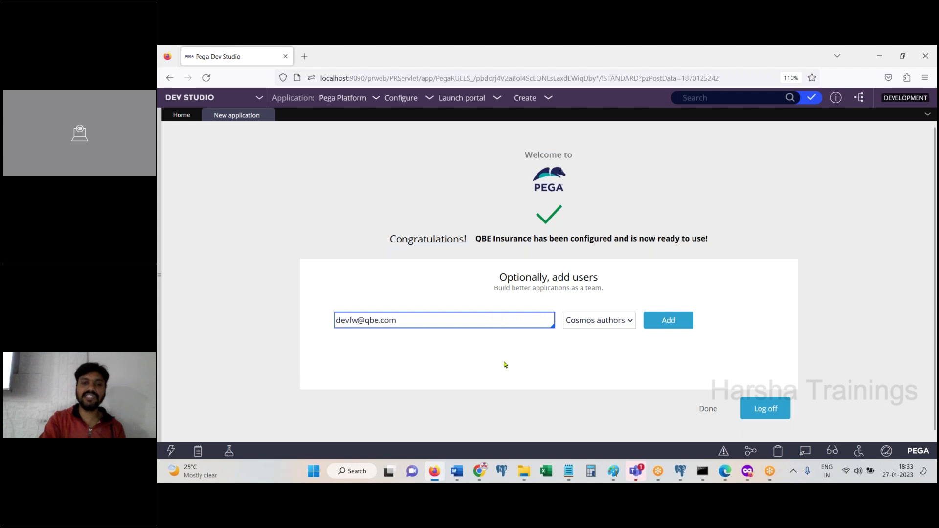
click(459, 471)
click(461, 471)
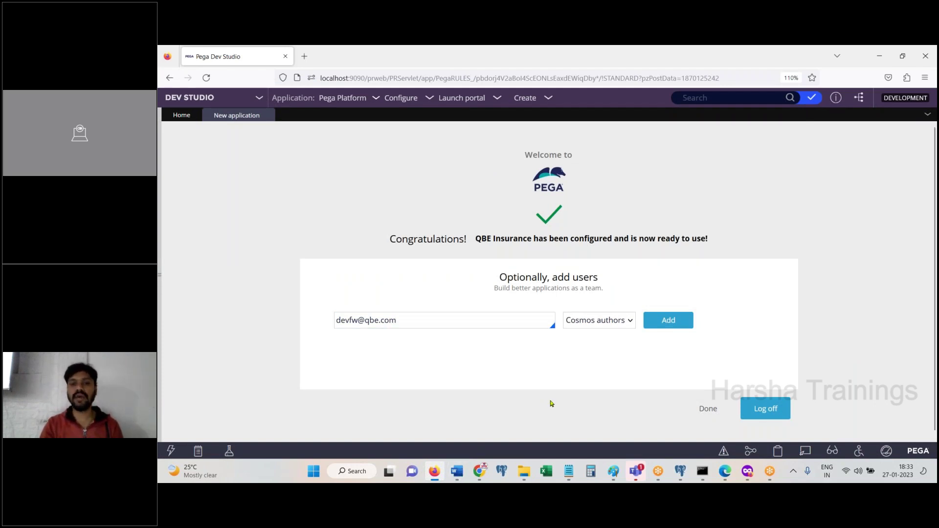
click(458, 472)
Note 'Click on add' and add the entered user to the application.
text(Click on add)
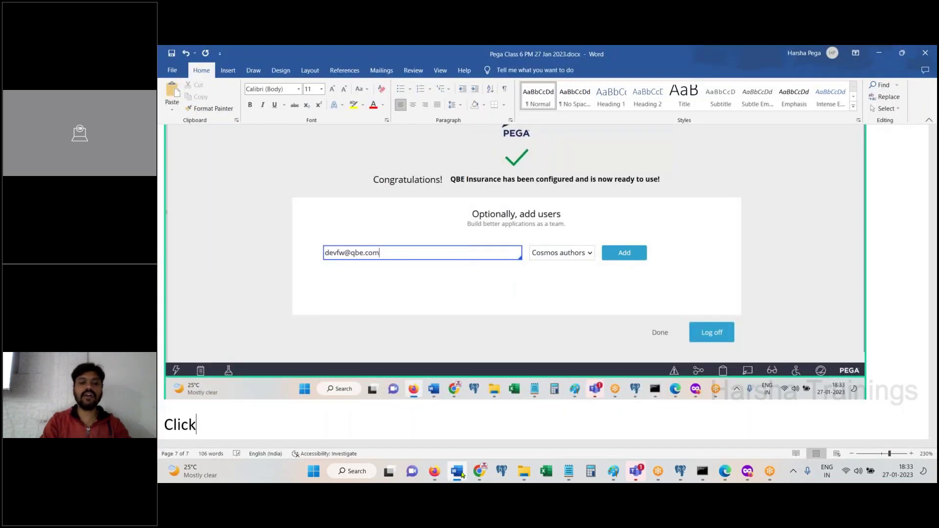
key(Return)
click(458, 472)
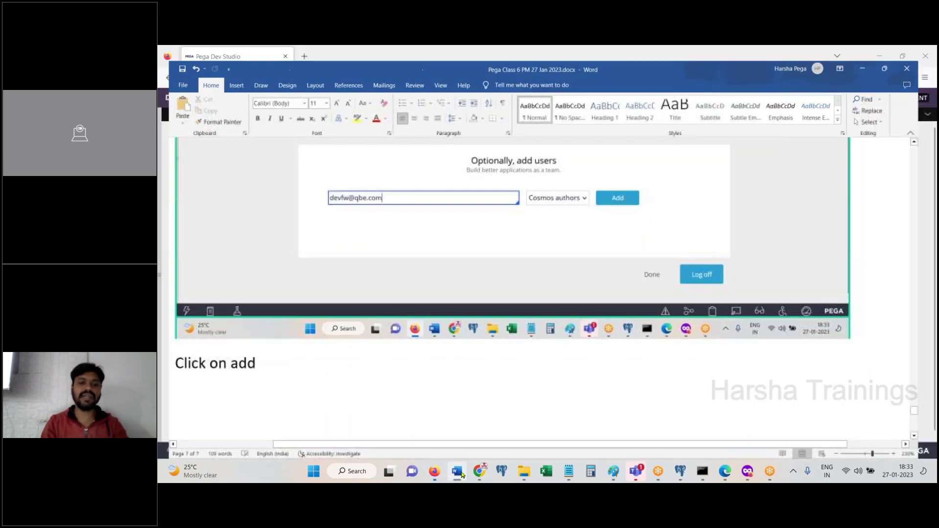
click(681, 322)
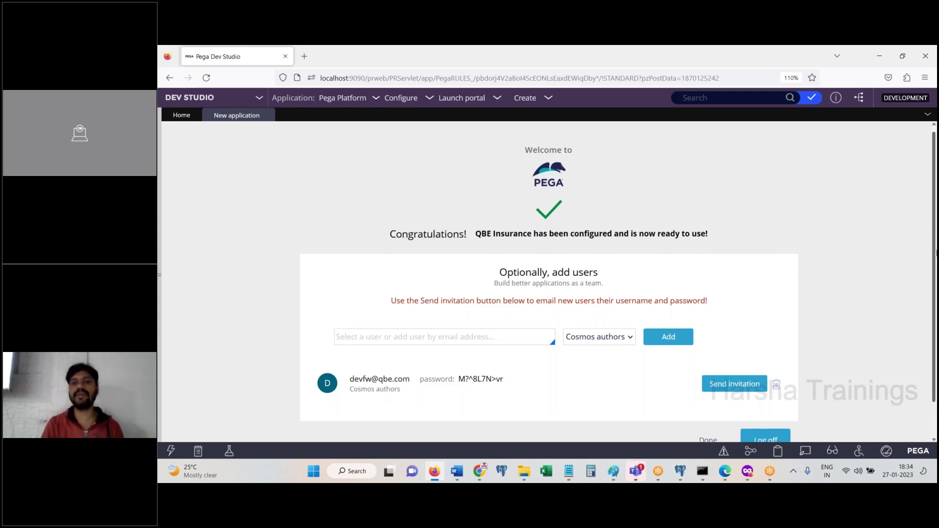
Note to copy the username and password into a notepad, then select those credentials.
scroll(430, 278, down, 2)
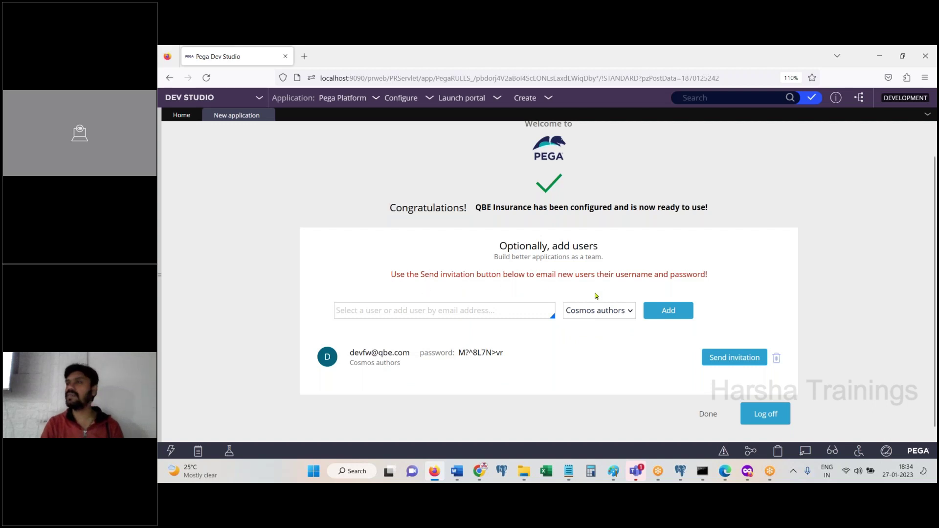
click(457, 472)
text(Copy )
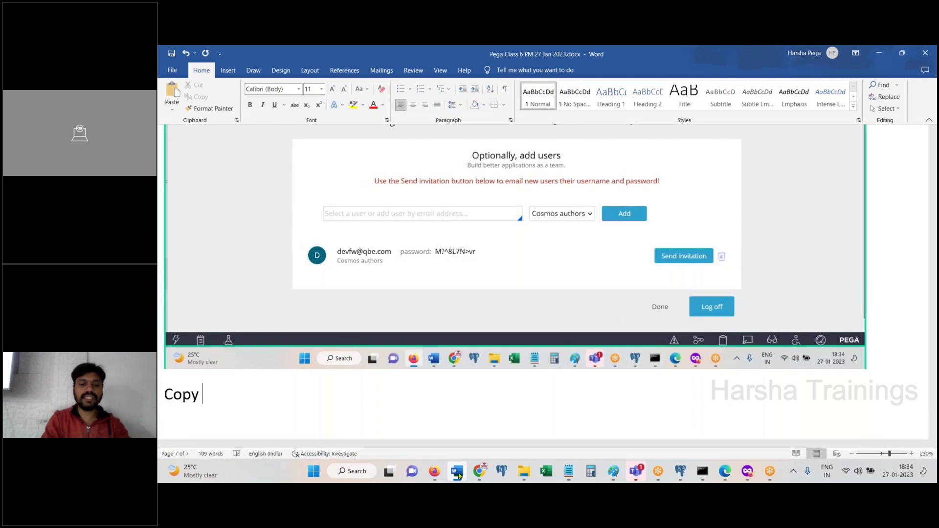
text(this usernam)
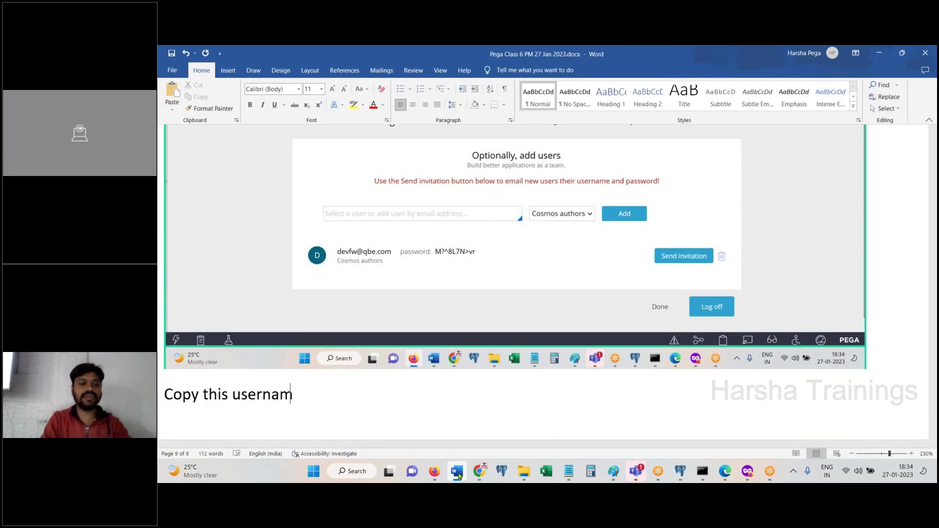
text(e and pas)
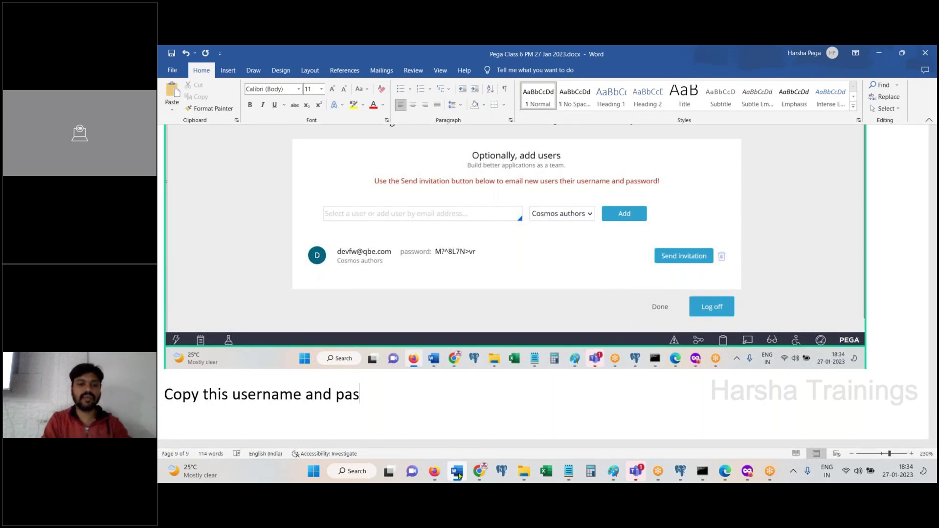
text(sword into a note pad)
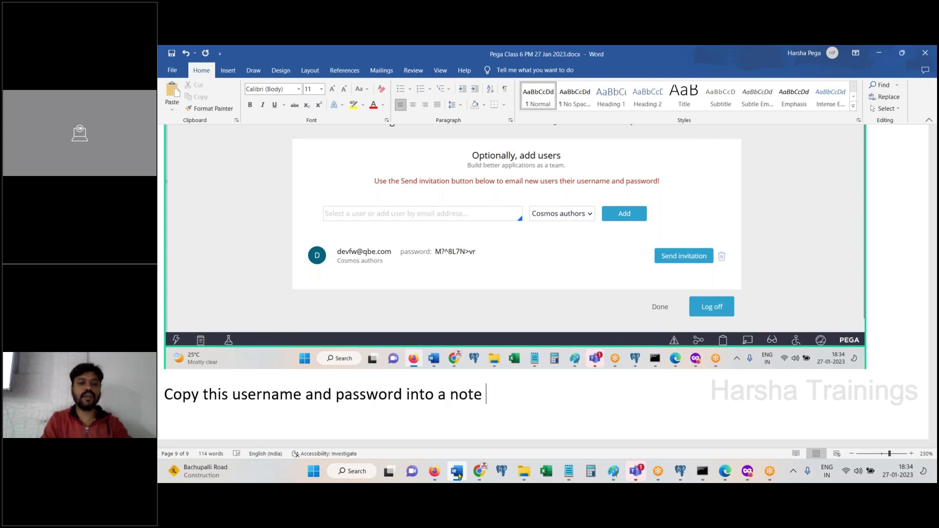
key(Return)
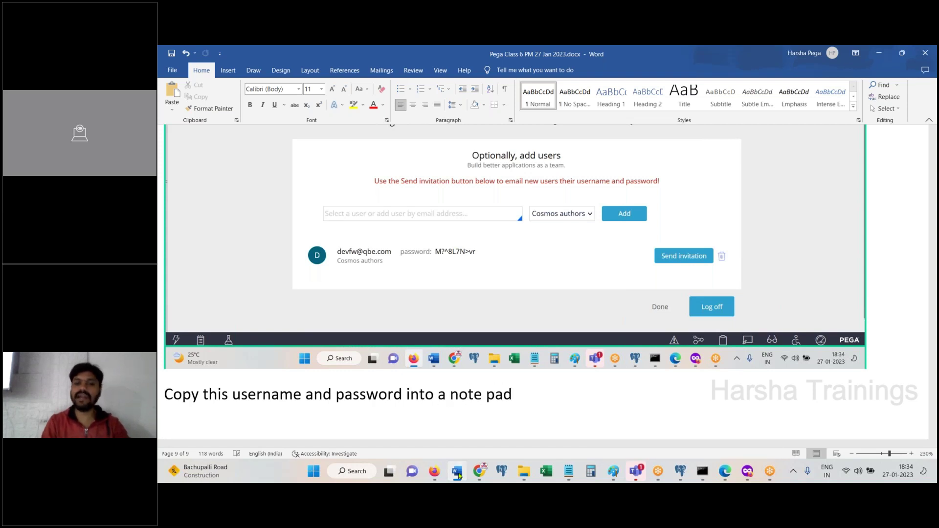
click(458, 475)
drag(513, 352, 370, 345)
key(ctrl+c)
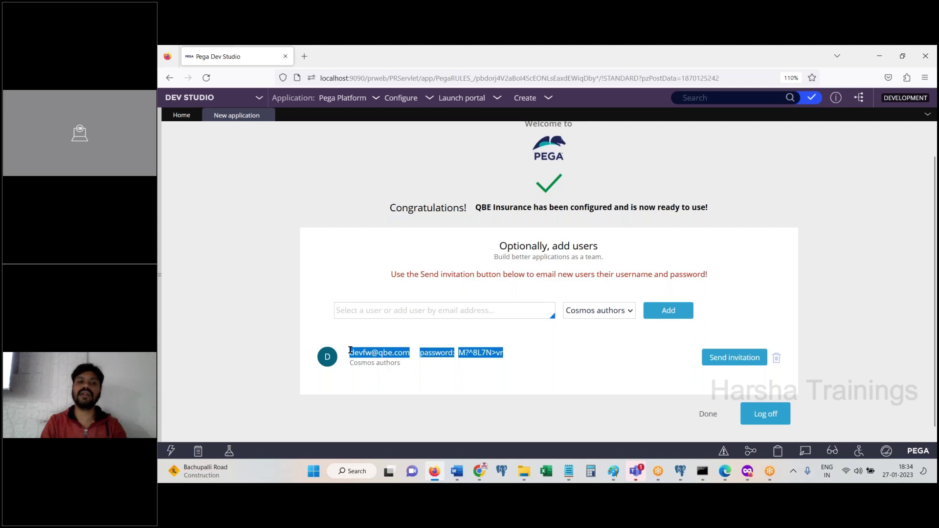
Replace the untitled Notepad note's contents with the copied username and password.
click(568, 471)
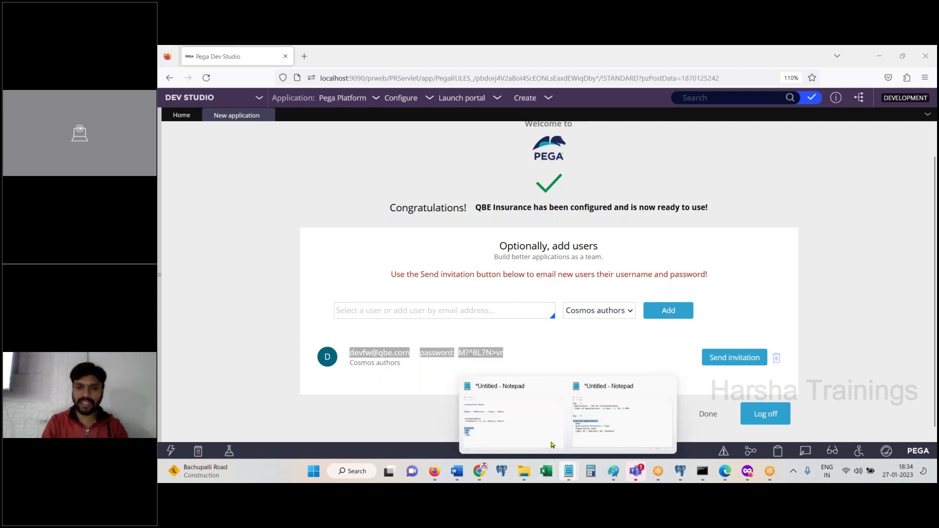
click(519, 419)
key(ctrl+a)
key(ctrl+v)
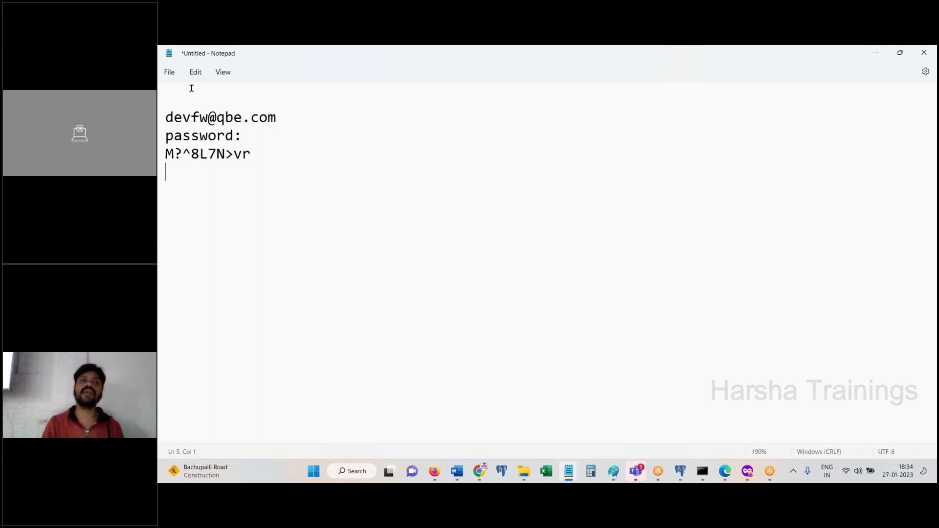
Save the note as qbe.txt and select its credentials for copying.
click(170, 73)
click(194, 140)
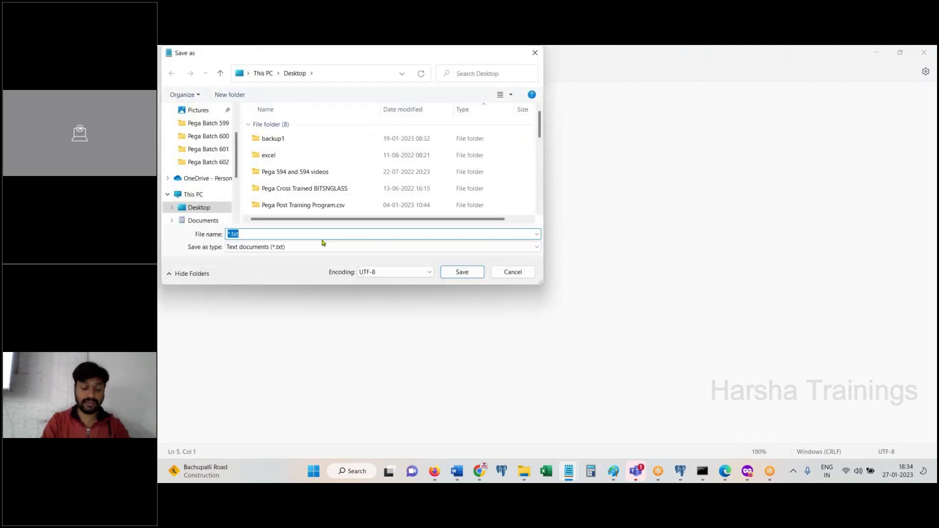
text(qbe)
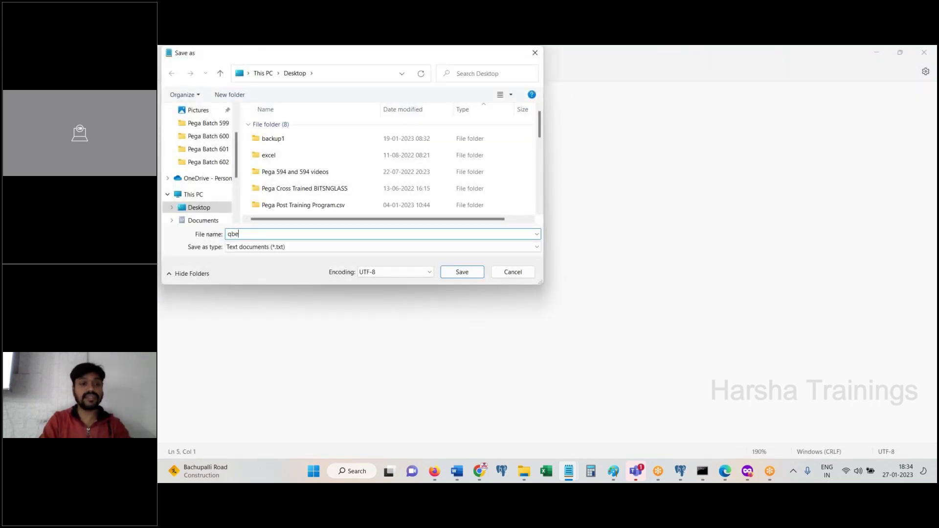
key(Return)
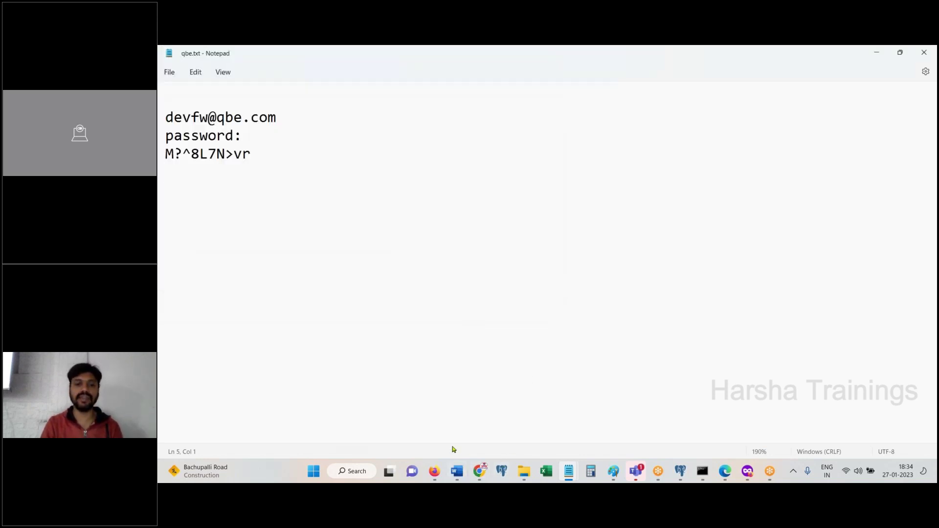
key(ctrl+a)
key(ctrl+c)
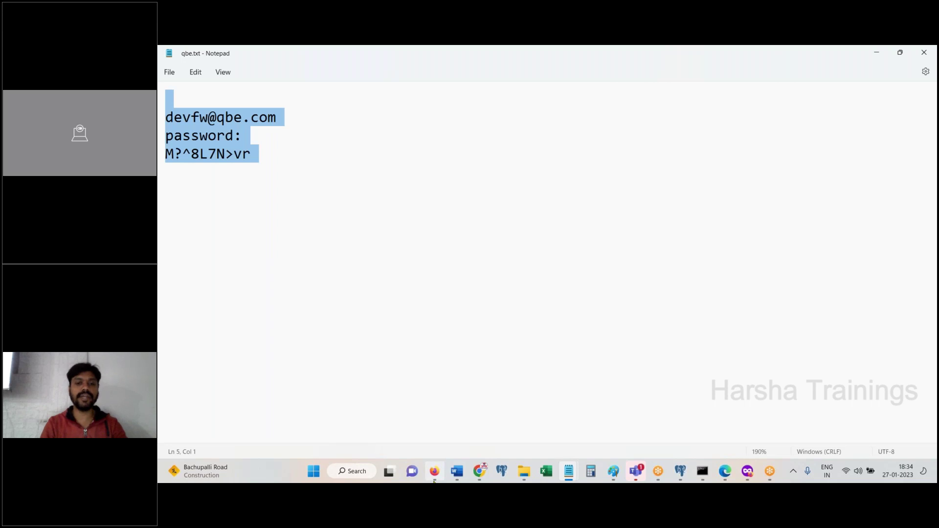
key(alt+Tab)
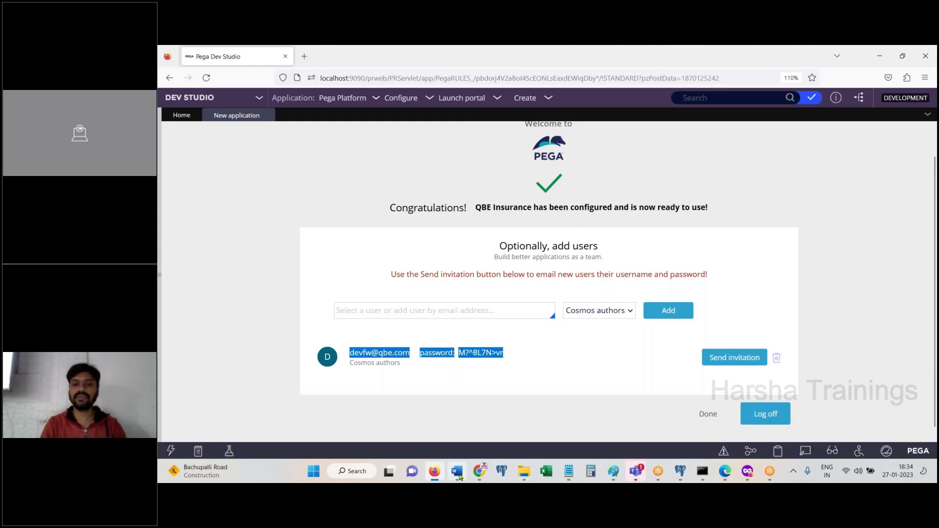
click(457, 471)
Paste the username and password into Word directly under the notepad note, without blank lines.
key(ctrl+v)
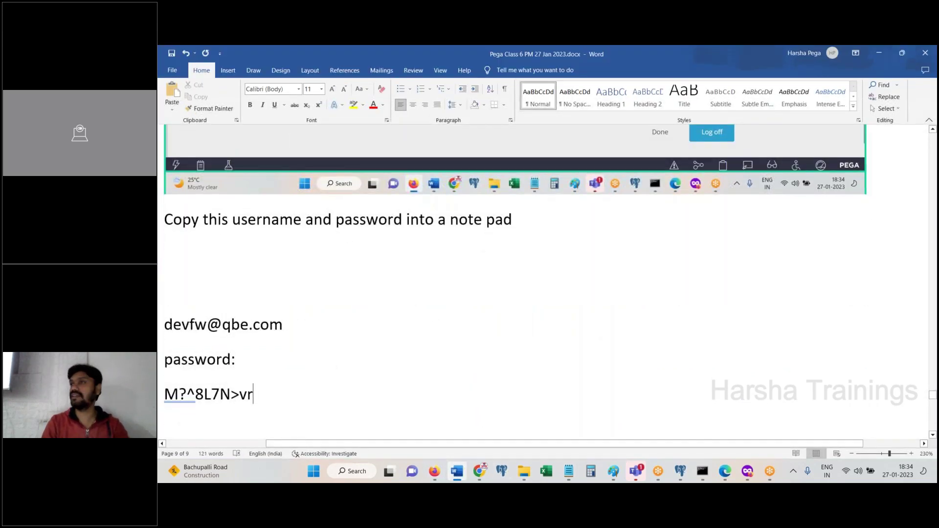
key(Up)
key(Up)
key(Up)
key(Up)
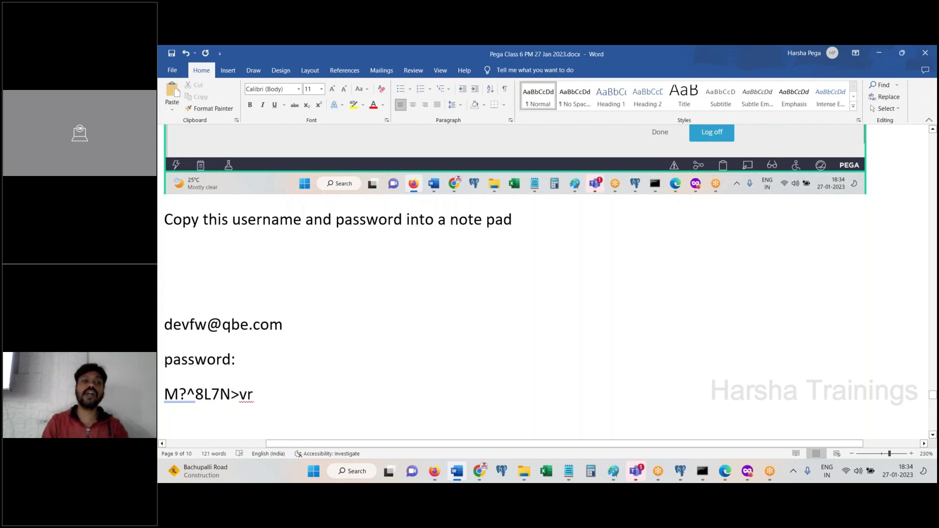
key(Delete)
key(Delete)
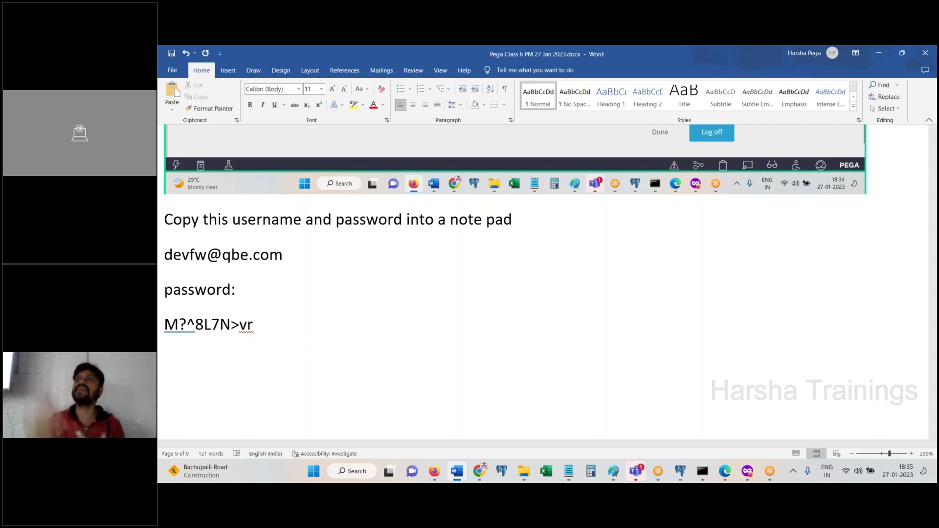
click(294, 332)
key(Return)
key(Return)
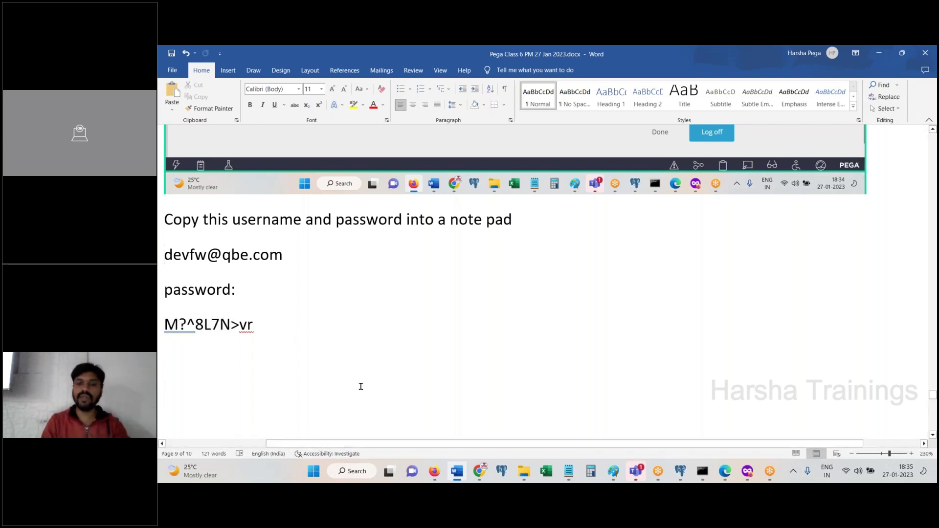
click(435, 471)
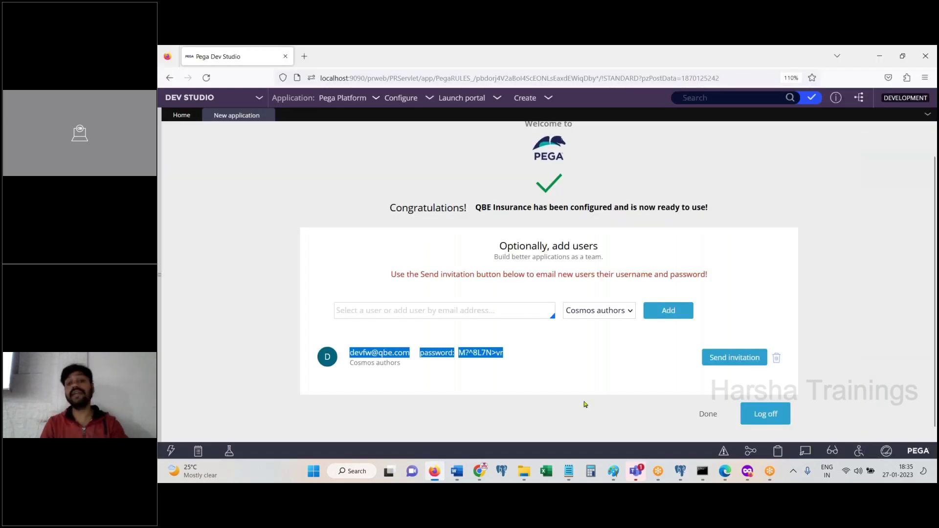
click(584, 404)
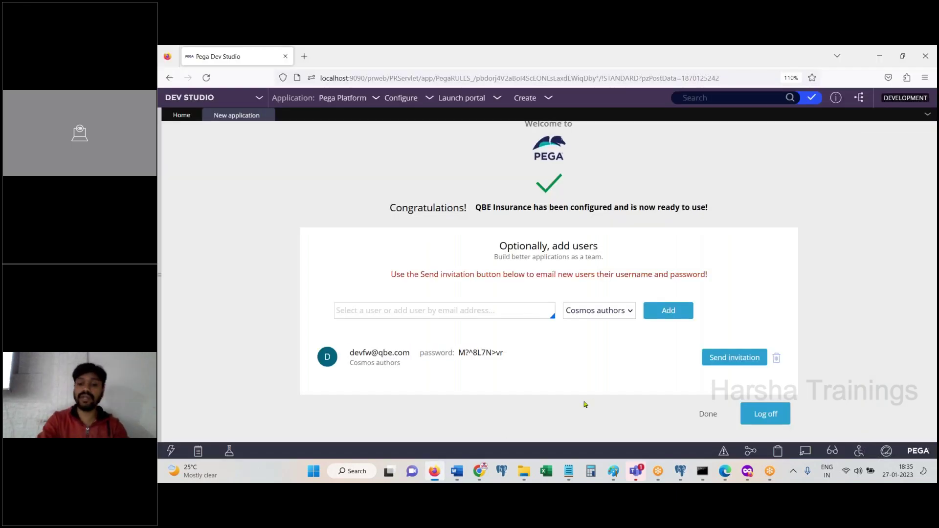
Finish the add-users wizard, then note 'Click on done.' and 'Done.' on a new Word page and save.
click(700, 415)
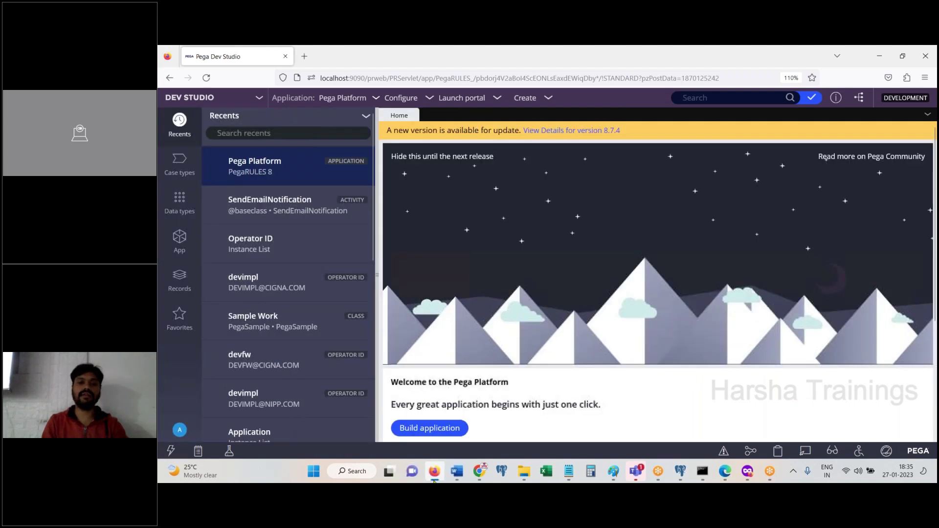
click(434, 477)
key(ctrl+Return)
text(Click on a)
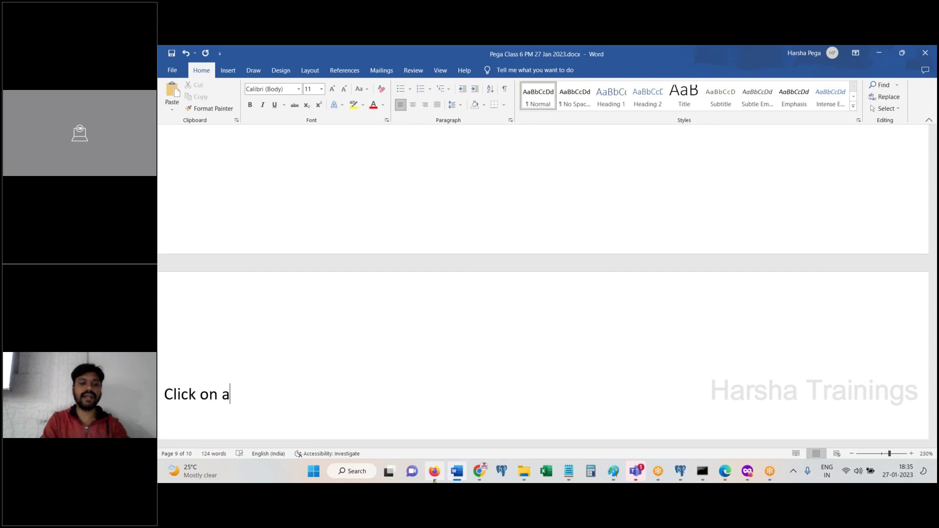
key(BackSpace)
text(done.)
key(Return)
text(D)
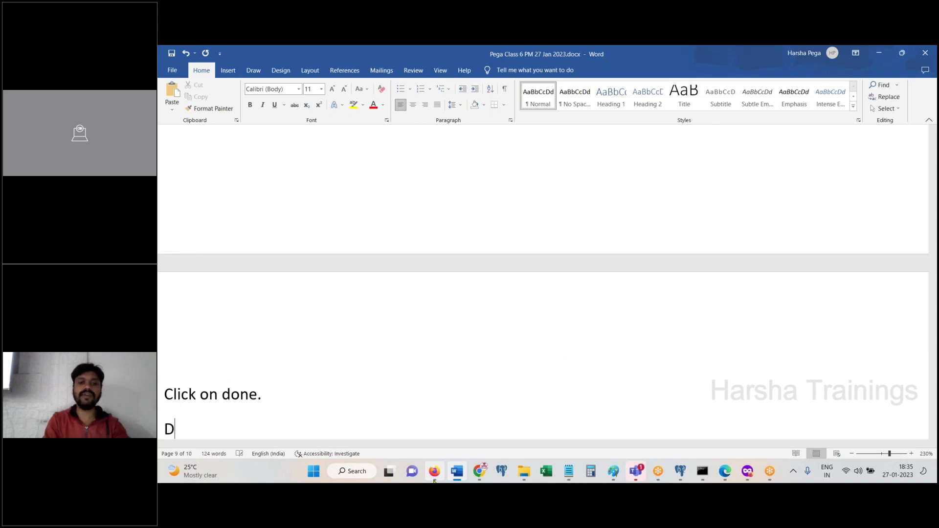
text(one.)
key(Return)
key(ctrl+s)
Paste the Dev Studio home screenshot into Word and add the comment 'I am still with default login.'.
click(434, 472)
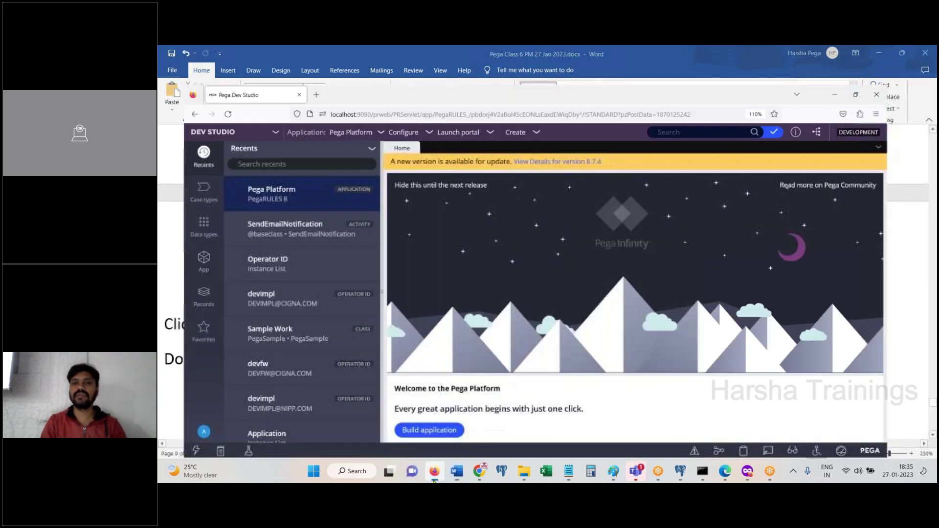
click(457, 474)
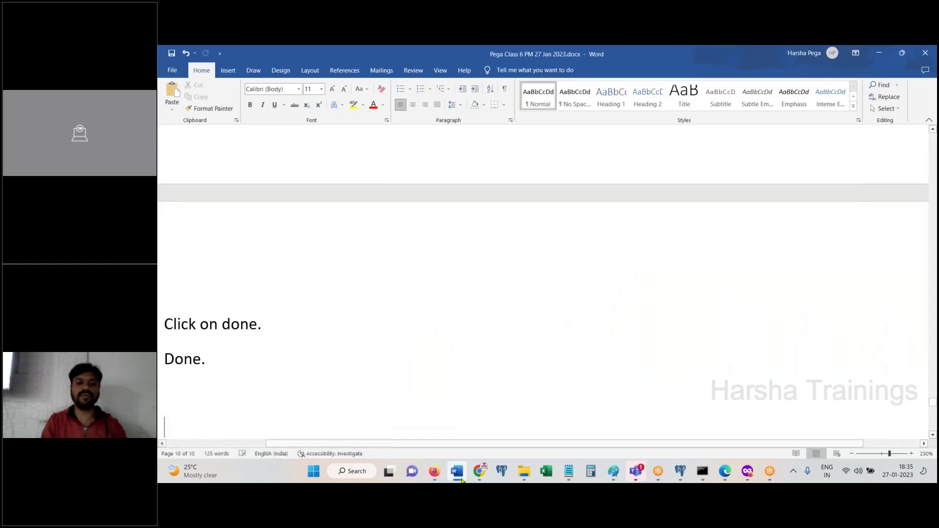
key(ctrl+v)
key(Return)
text(I am st)
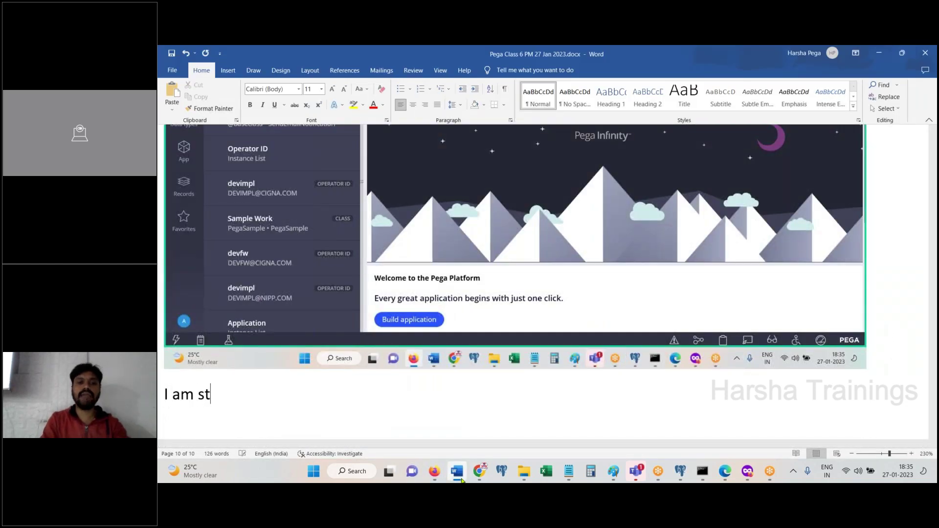
text(ill with defau)
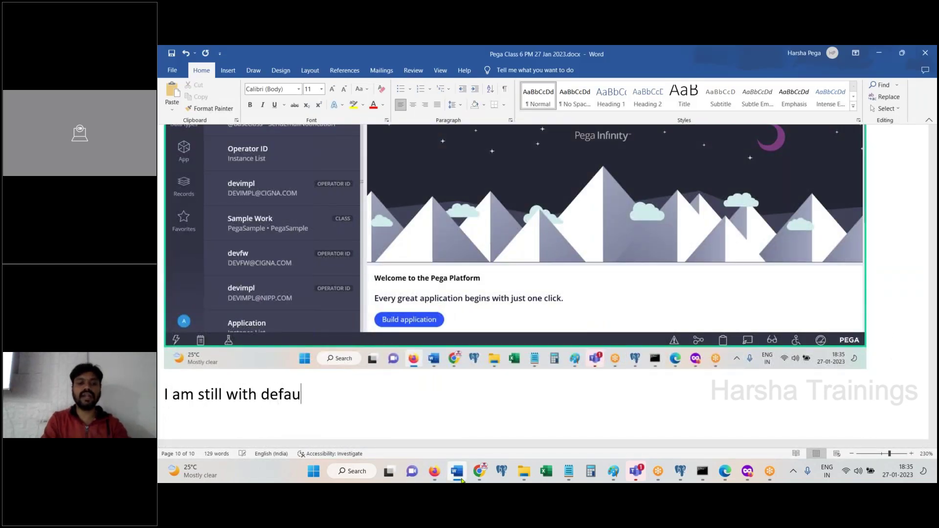
text(lt login.)
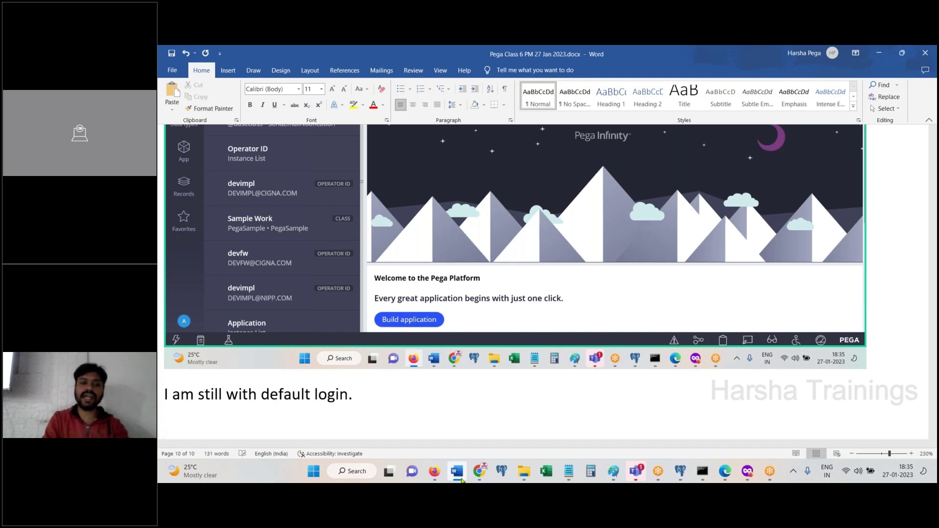
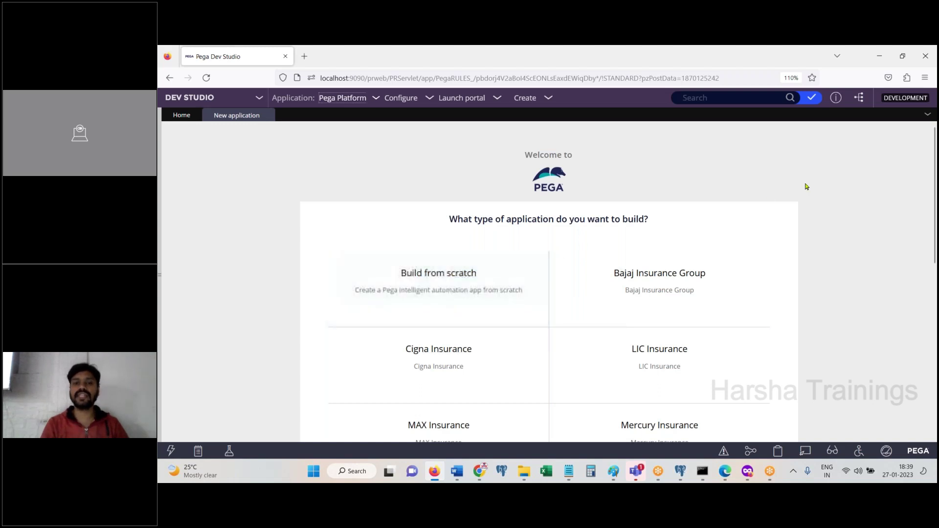
Scroll the application types down to QBE Insurance, then bring up the Word notes.
drag(936, 178, 936, 330)
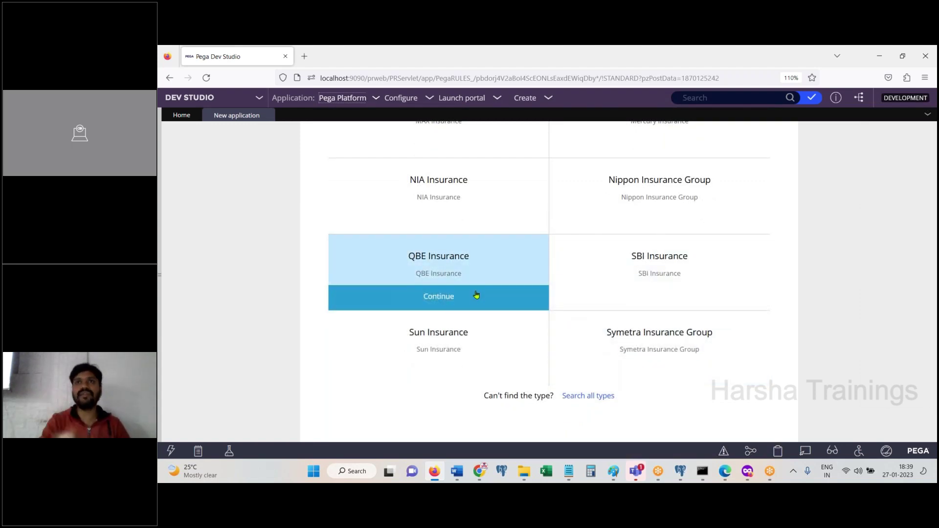
click(456, 471)
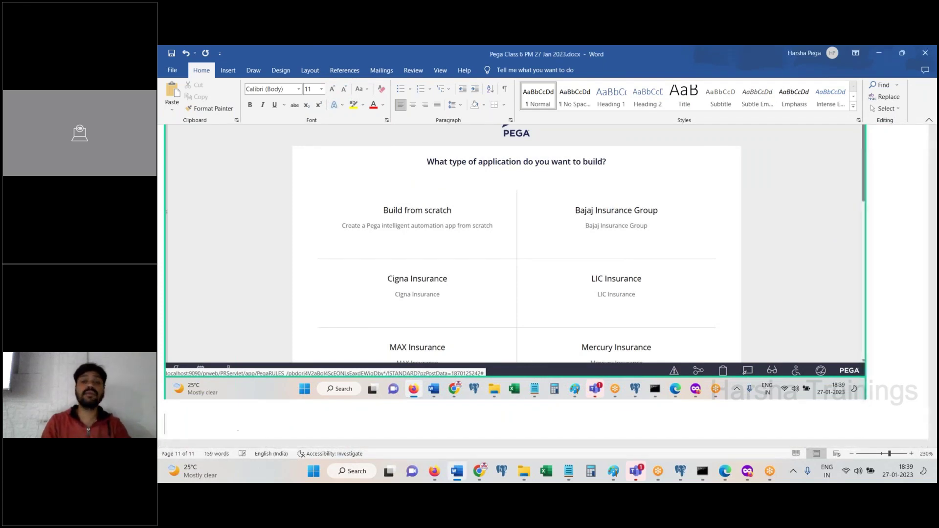
Paste the QBE Insurance screenshot into Word, captioned 'Click on QBE'.
key(ctrl+v)
text(Click on QUE)
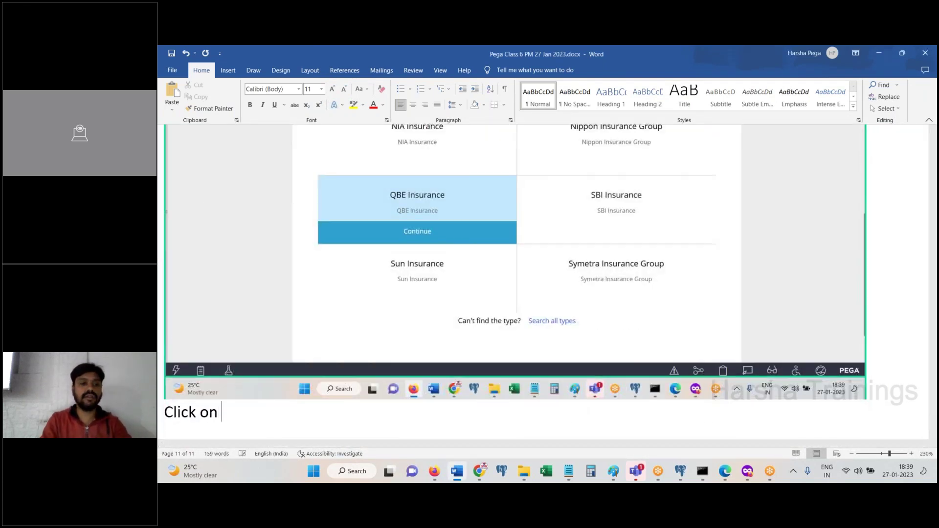
key(BackSpace)
key(BackSpace)
text(BE)
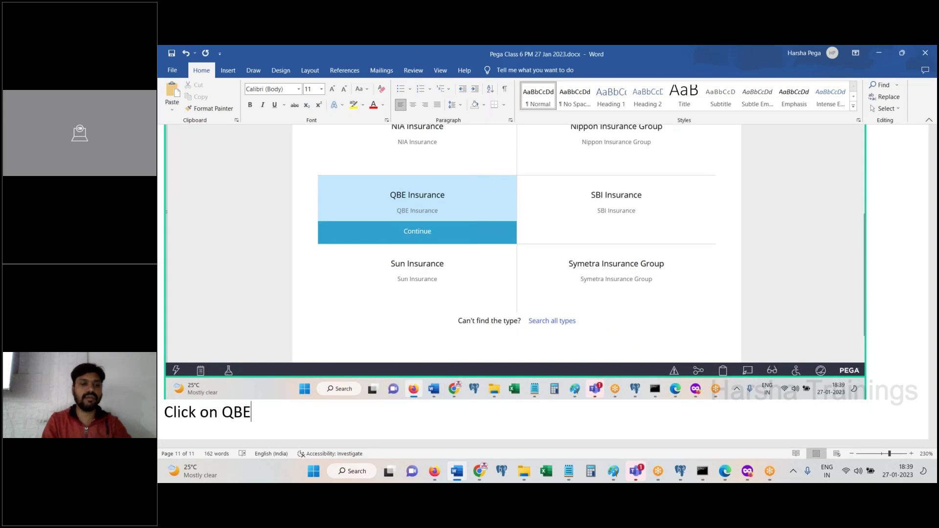
key(Return)
Add the note 'Clicking on this, creates the current application on top of QBE FW app.'.
text(Cliking on)
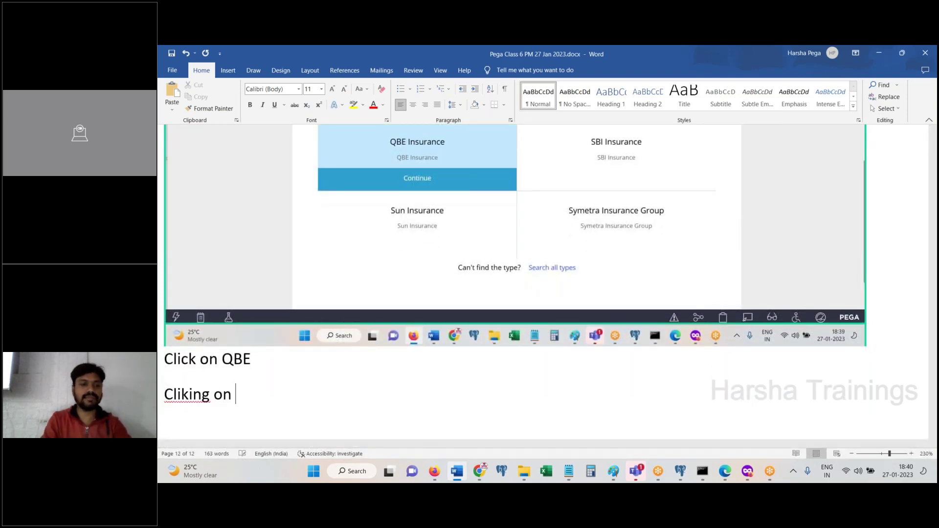
key(BackSpace)
key(BackSpace)
key(BackSpace)
key(BackSpace)
key(BackSpace)
key(BackSpace)
key(BackSpace)
text(cking )
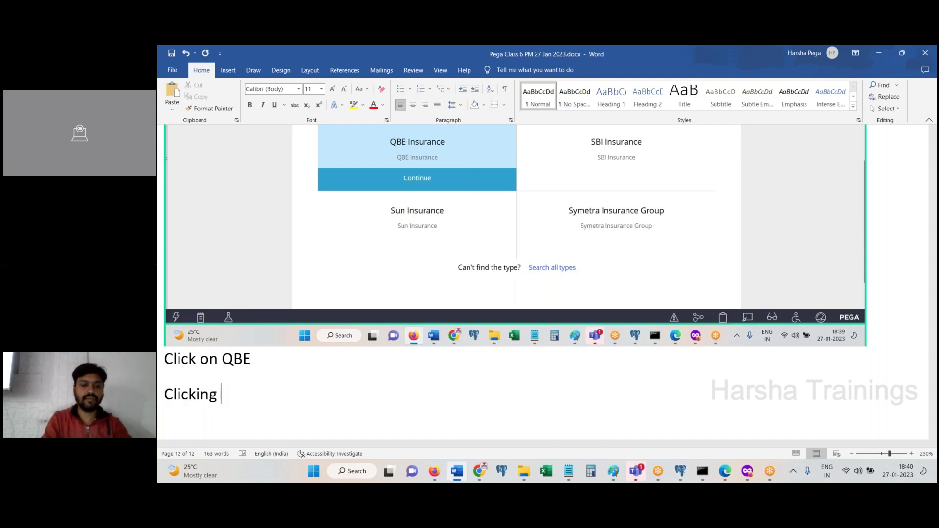
text(on this, create)
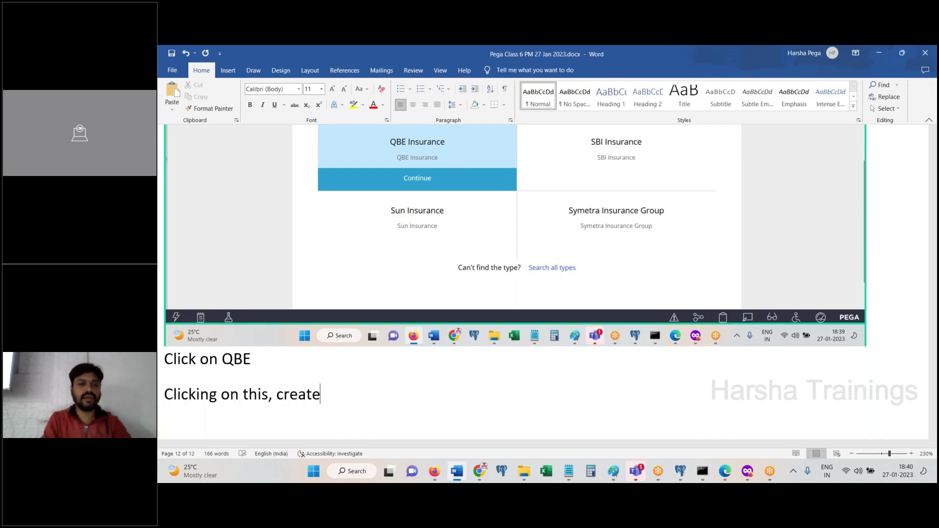
text(s the cur)
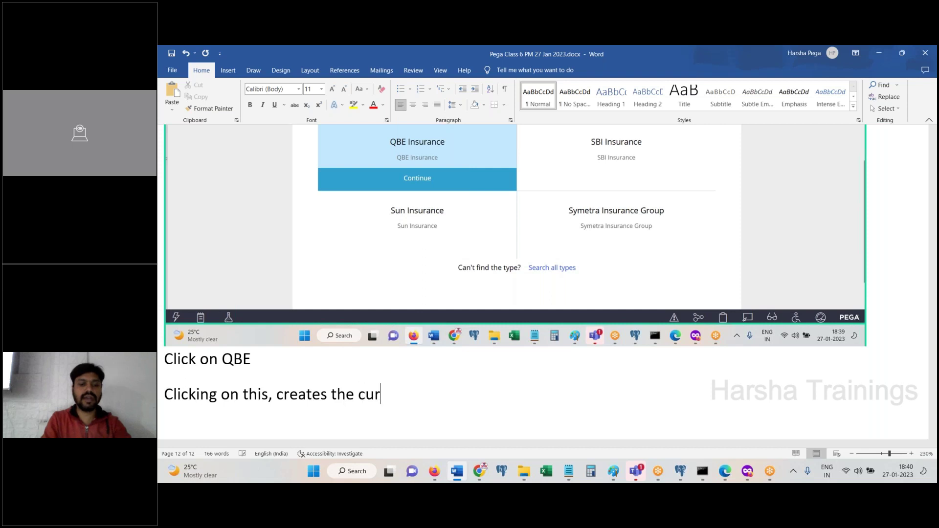
text(rent appl)
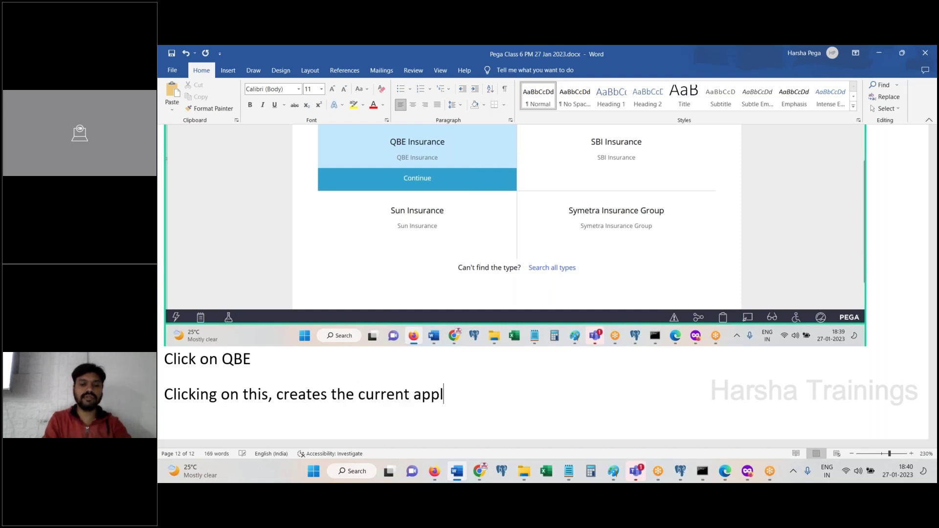
text(ication on top o)
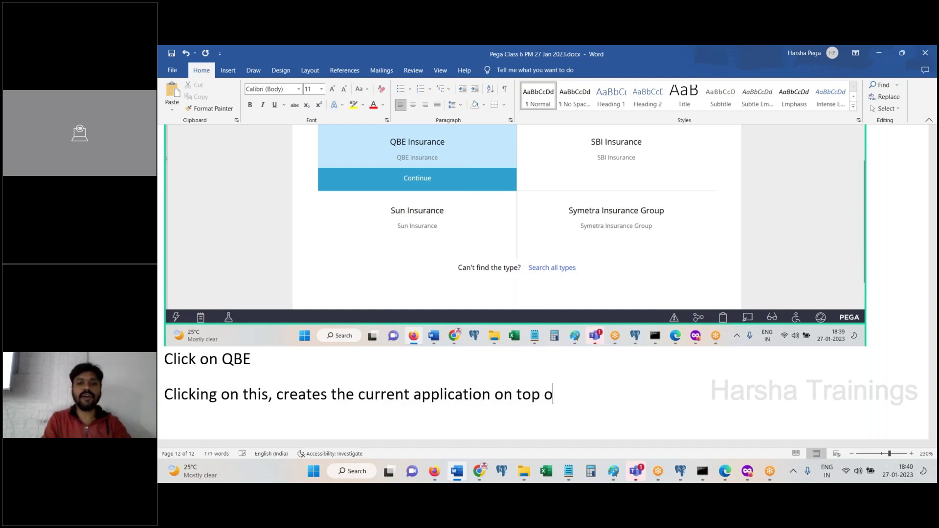
text(f QBE FW app.)
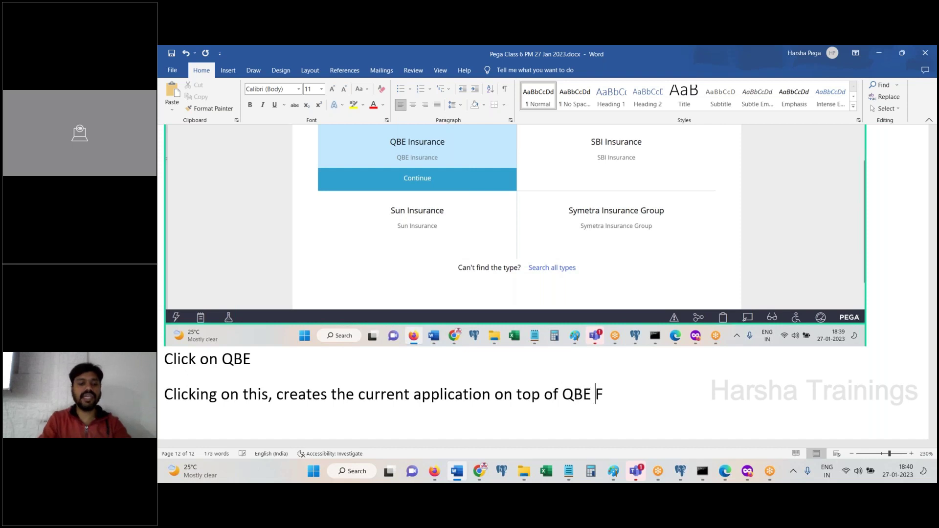
key(Return)
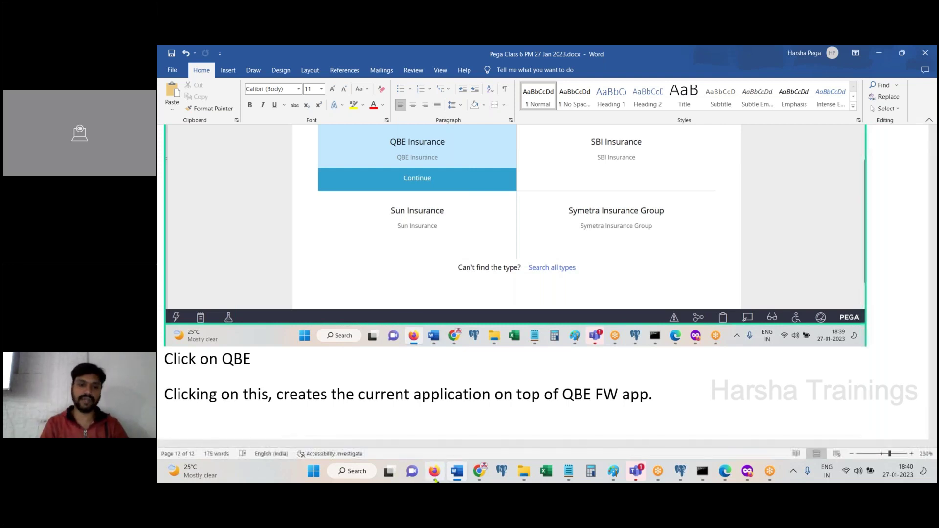
key(alt+Tab)
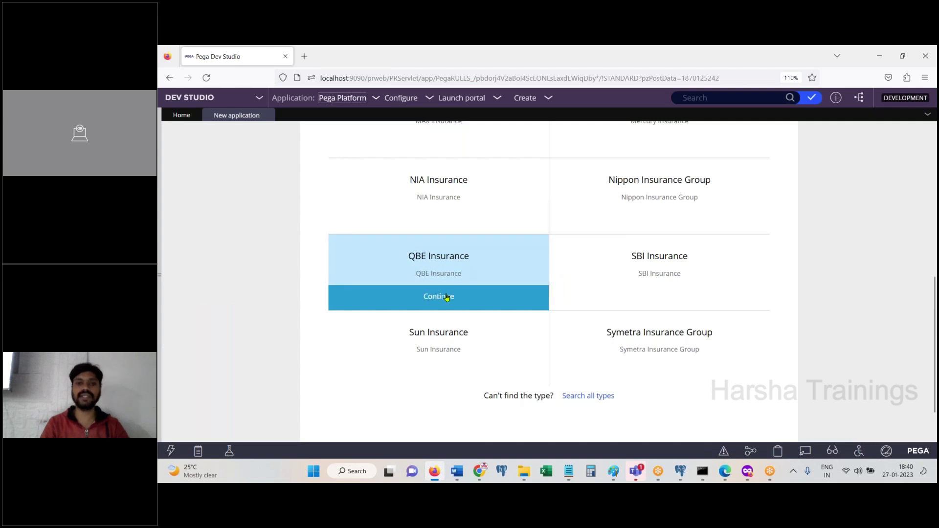
Continue with QBE Insurance as the application type and paste its screenshot into Word.
click(446, 298)
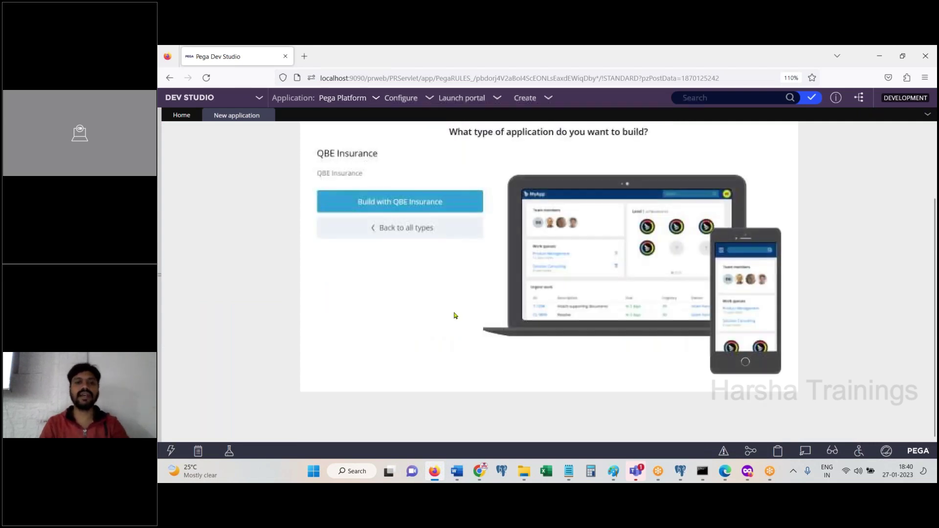
click(457, 471)
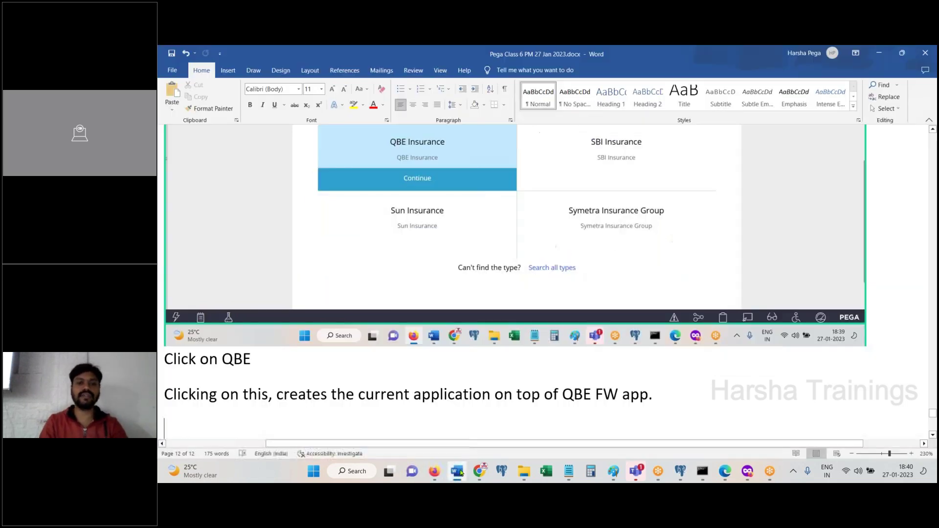
key(ctrl+v)
click(458, 471)
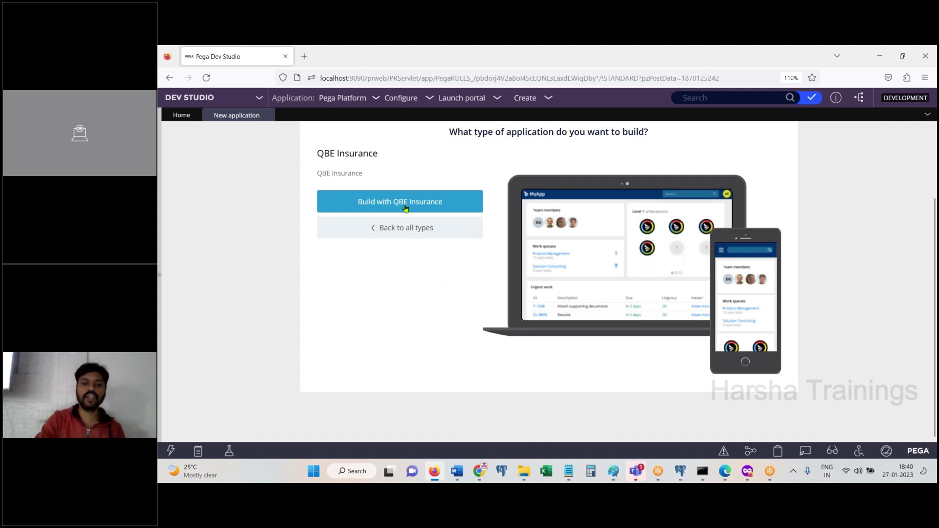
Caption the screenshot 'Click on Build with QBE insurance' in the Word notes.
click(456, 471)
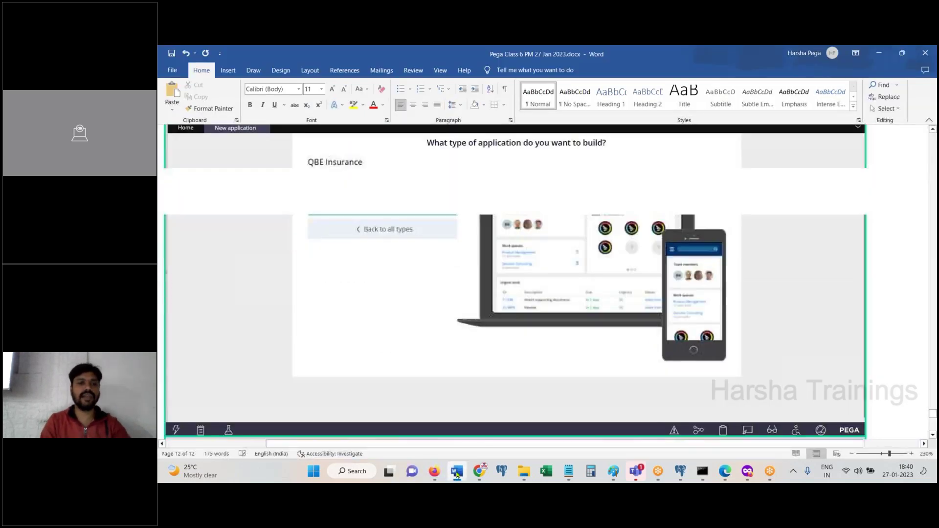
key(Return)
text(Click on Build with QBE i)
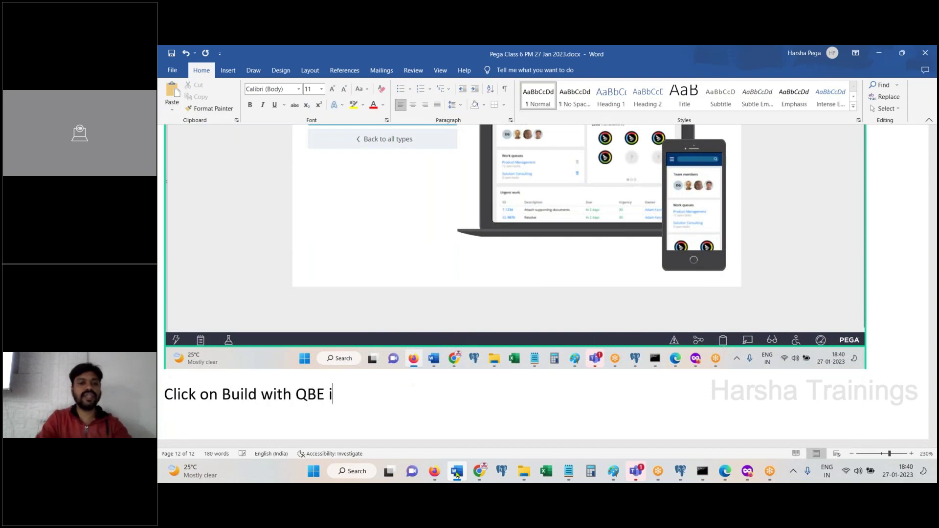
text(nsurance)
key(Return)
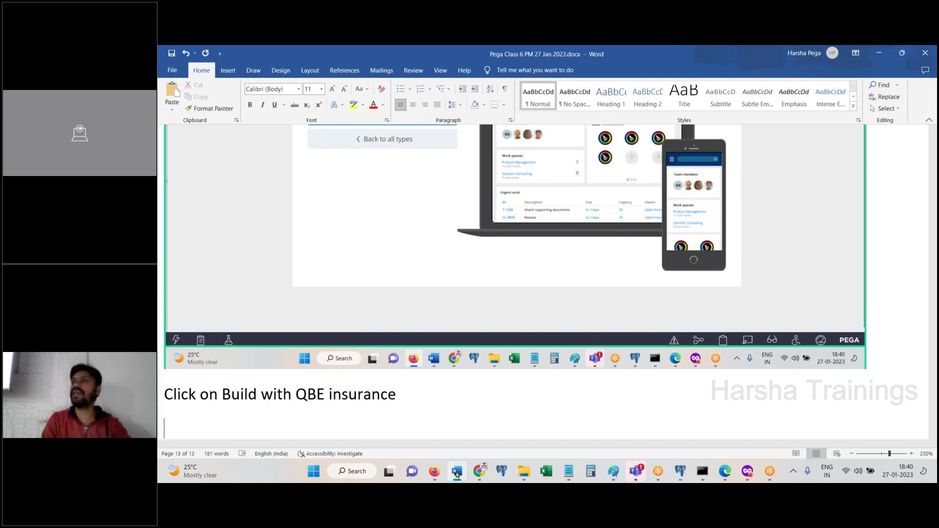
click(456, 472)
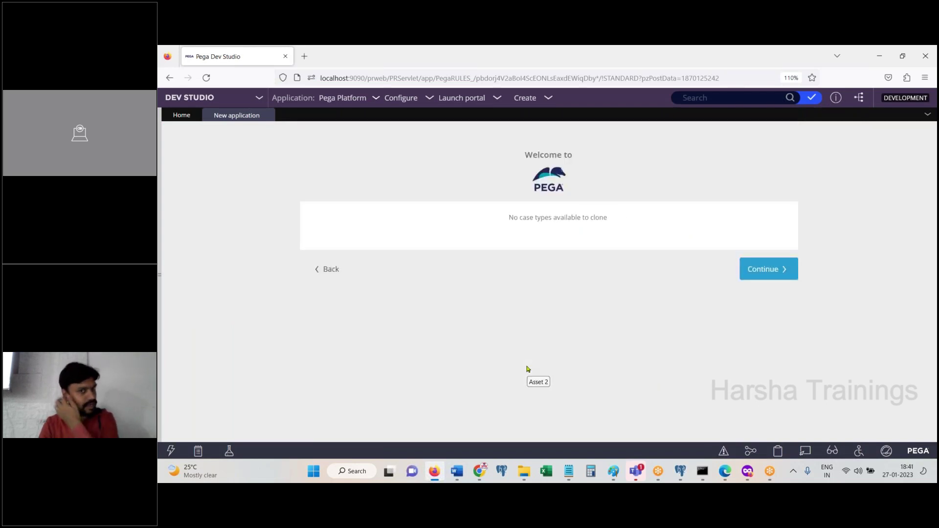
Note 'Continue' in Word and skip the empty case-type cloning step.
click(457, 471)
click(457, 472)
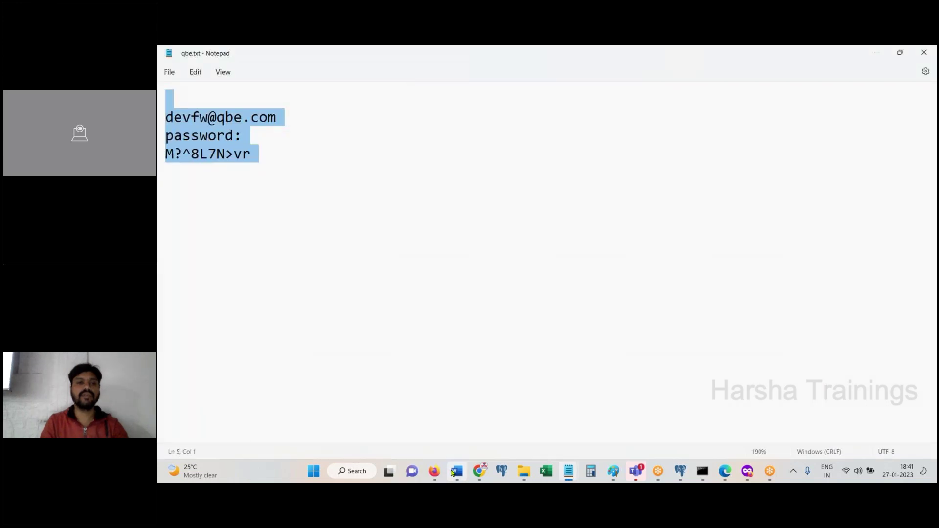
click(455, 471)
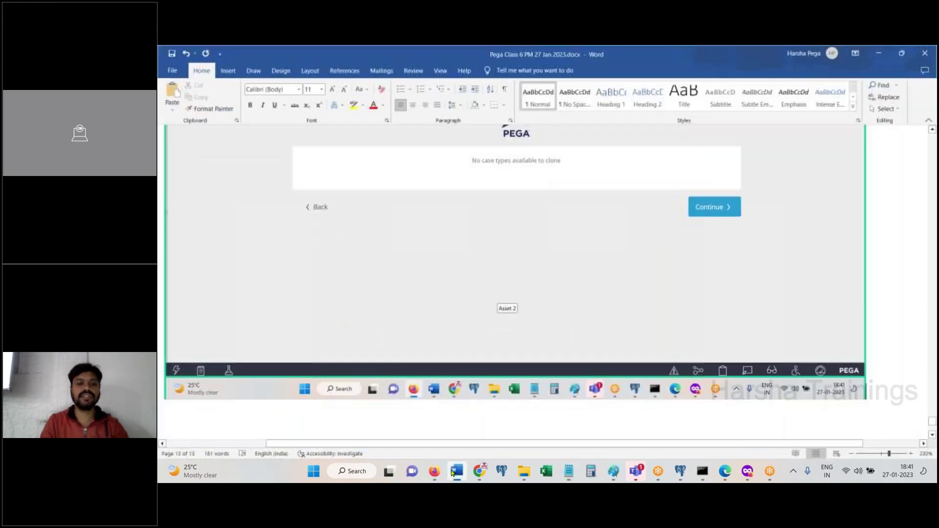
text(Continue)
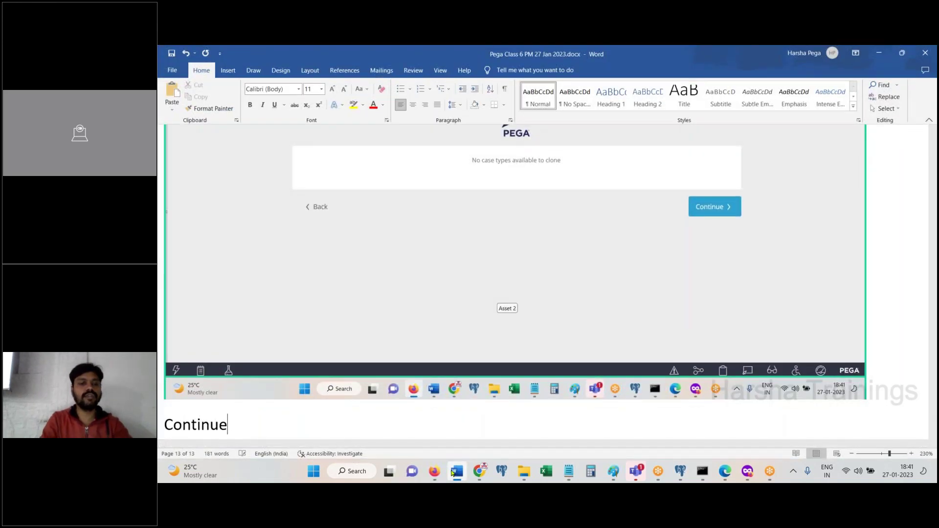
key(Return)
click(453, 472)
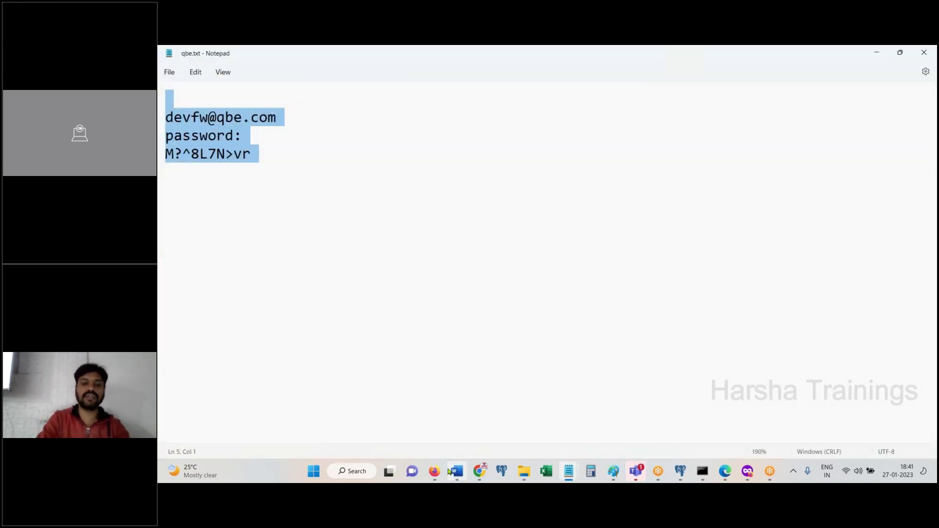
click(434, 471)
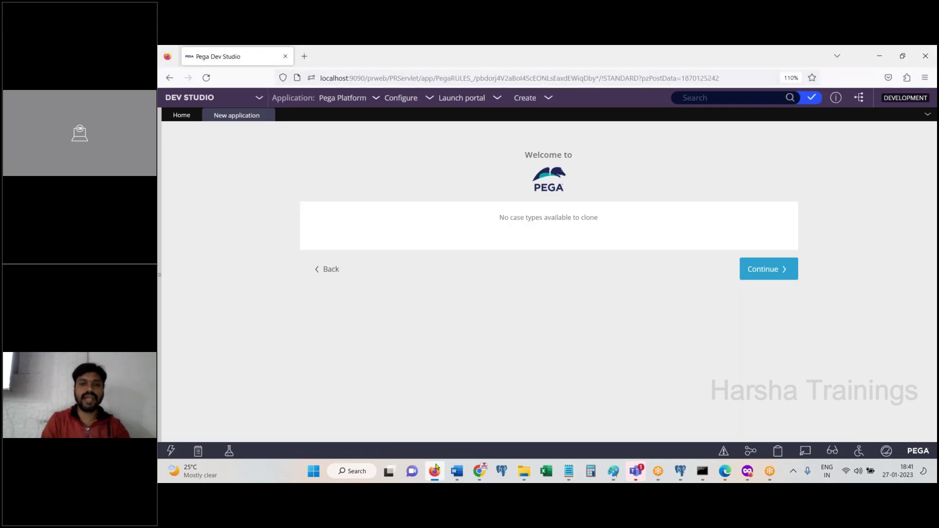
click(753, 273)
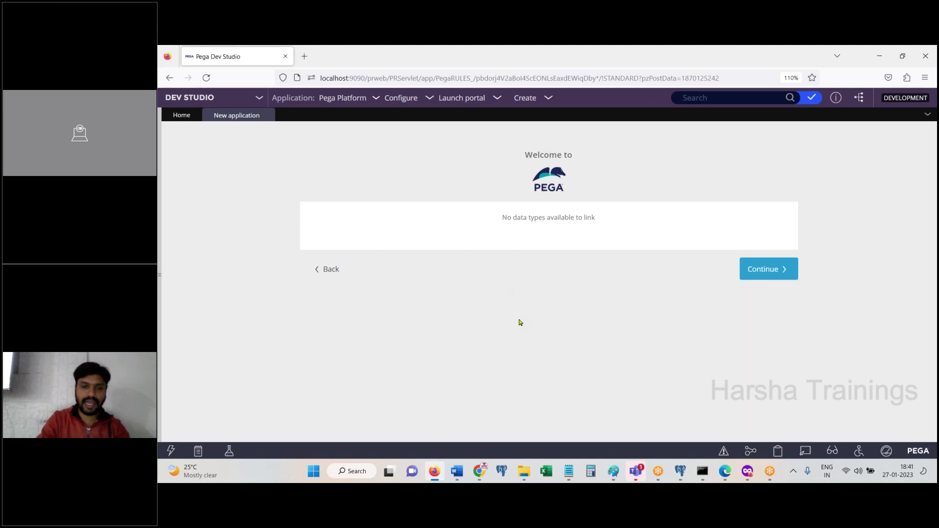
Paste the data-type step screenshot with 'Continue' into Word, then skip that step.
click(458, 471)
key(ctrl+v)
text(Continue)
key(Return)
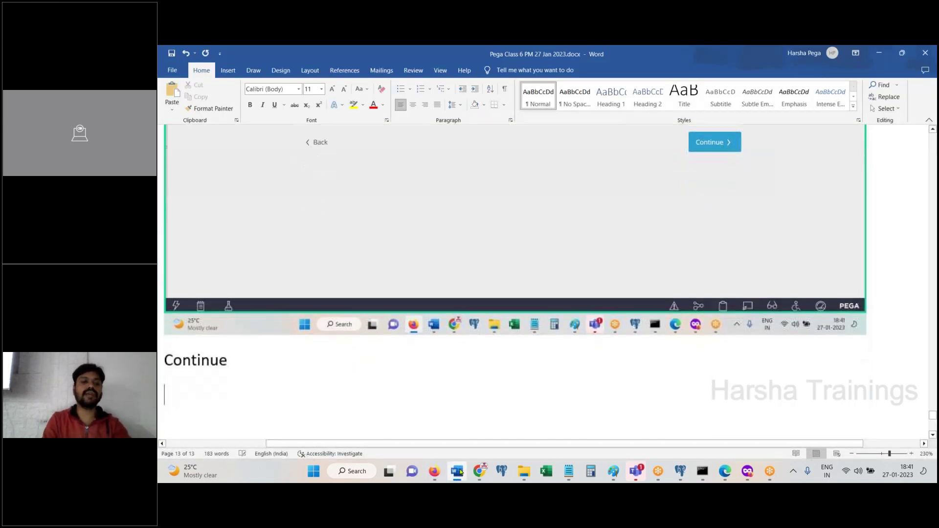
click(434, 471)
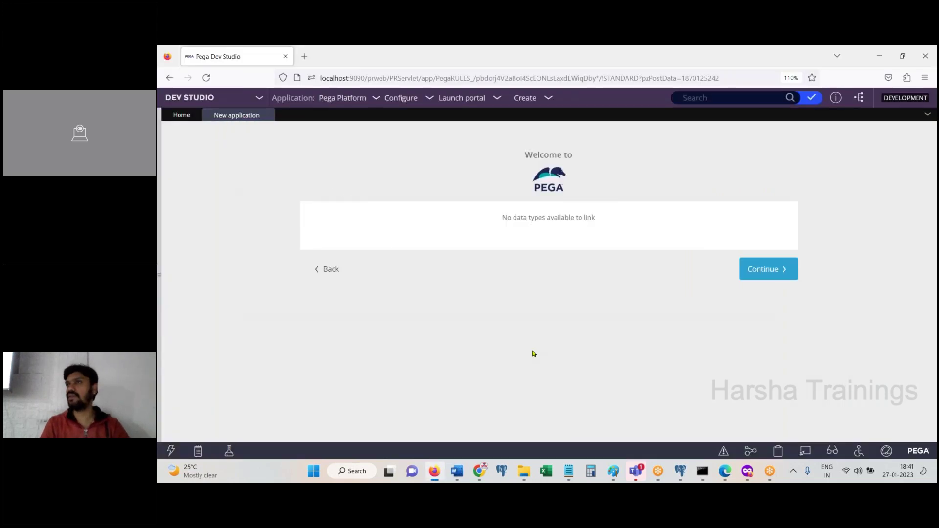
click(746, 268)
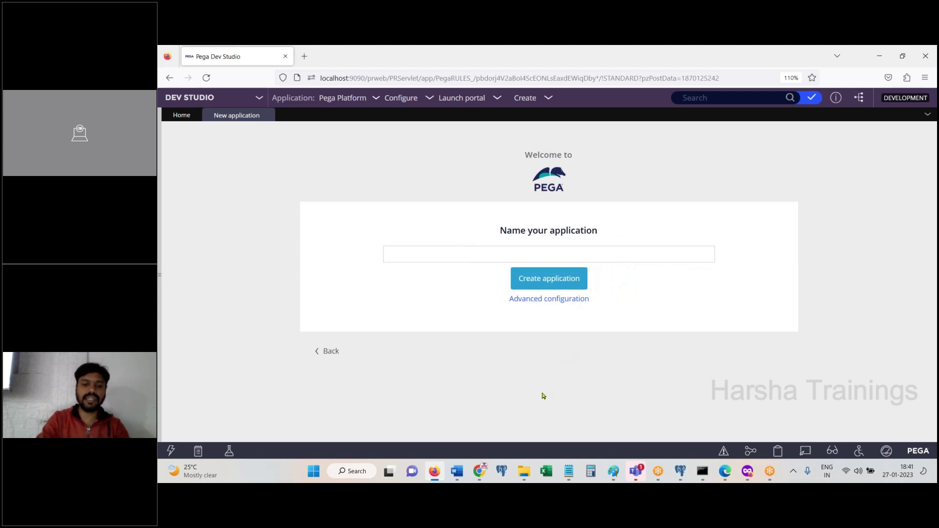
Name the new application 'QBE Auto Insurance'.
click(462, 471)
scroll(537, 293, down, 3)
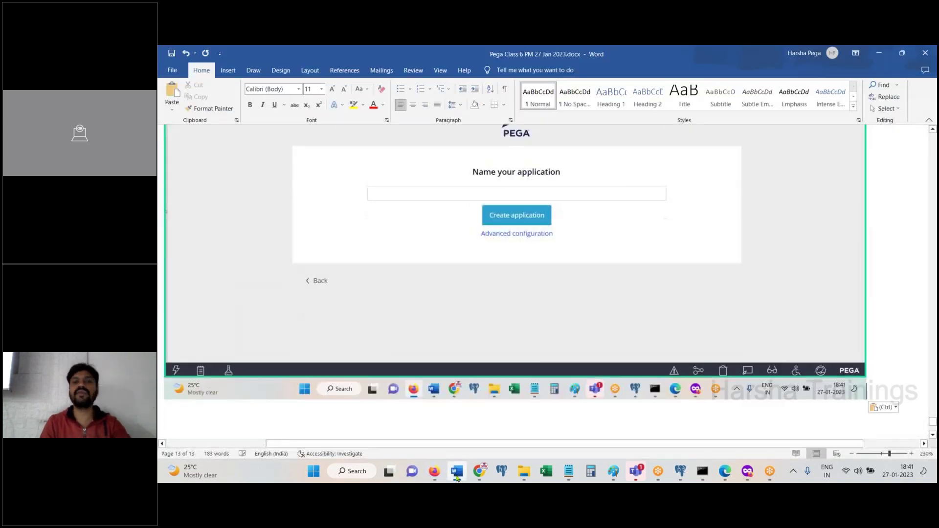
click(435, 471)
click(581, 257)
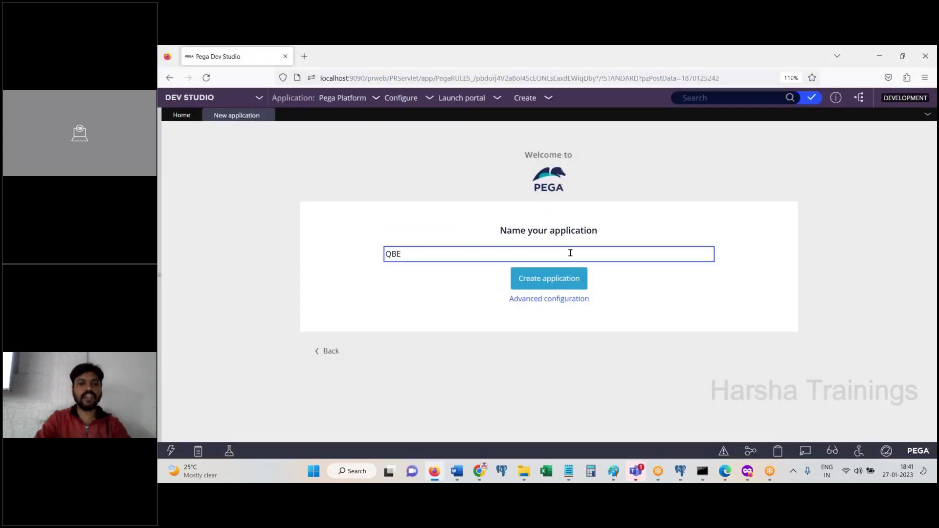
text(QBE Auto Insurance)
key(Tab)
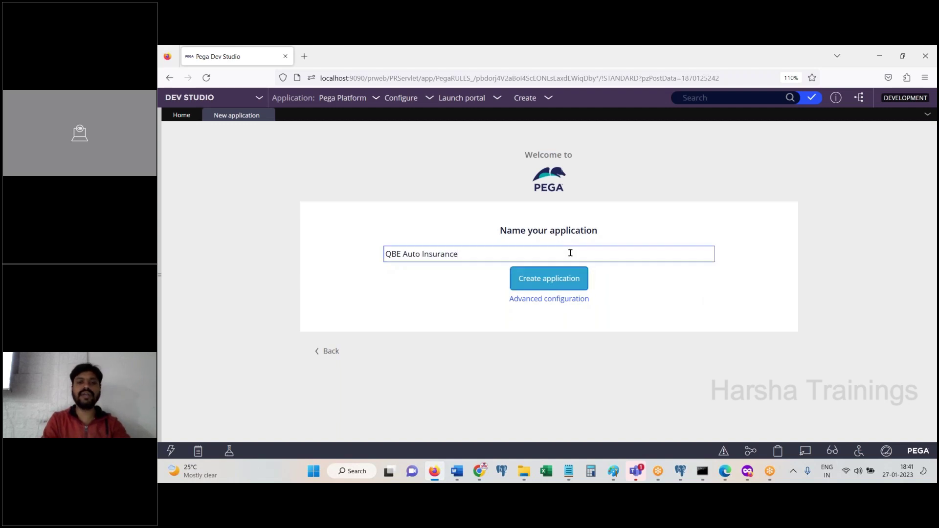
Paste the naming-page screenshot with 'Click on advanced configuration' into Word, then open Advanced configuration.
click(456, 471)
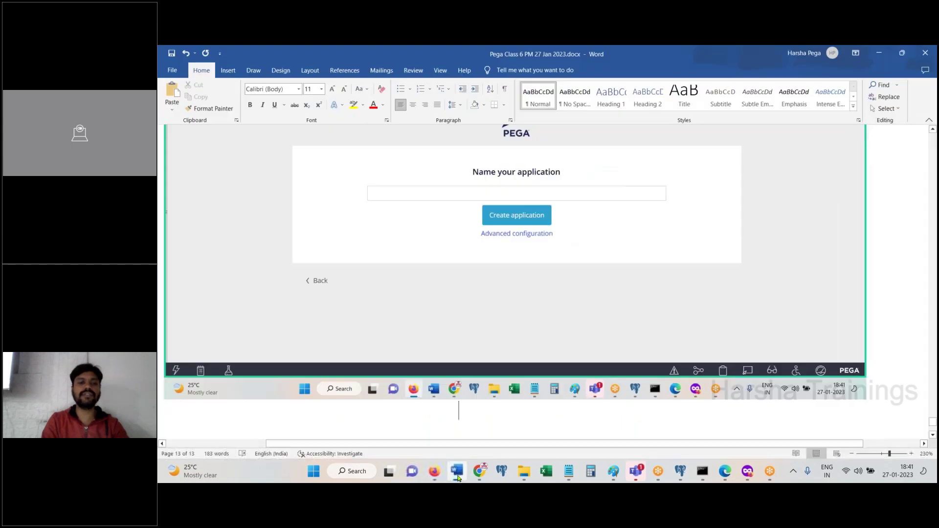
key(ctrl+v)
text(Click on a)
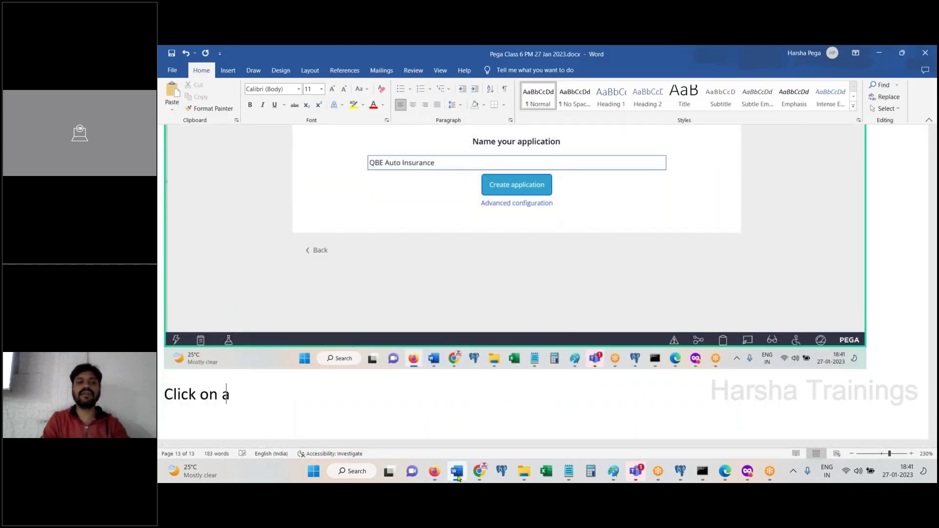
text(dvanced configuration)
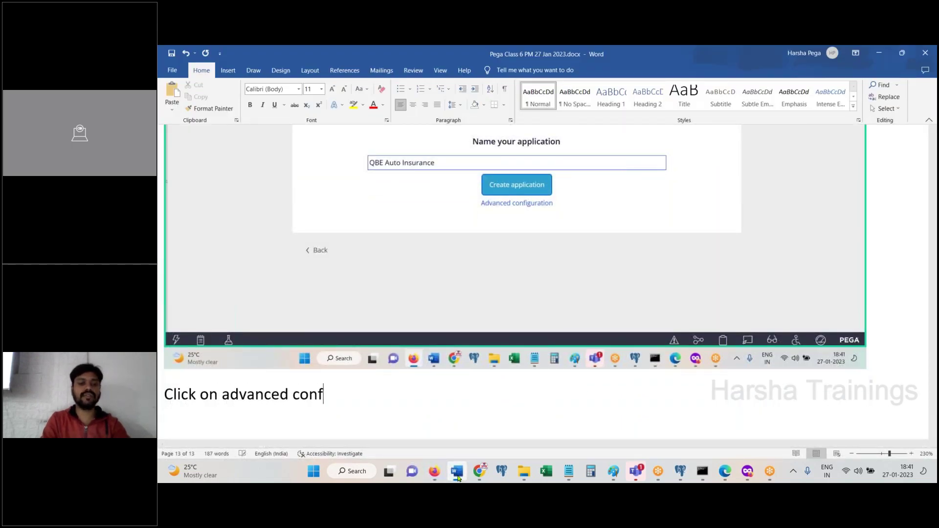
key(Return)
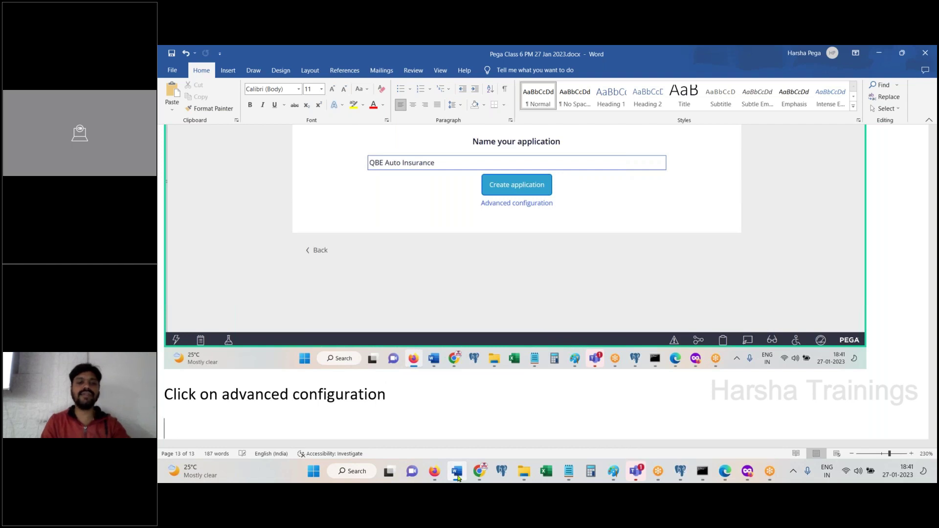
click(457, 474)
click(568, 301)
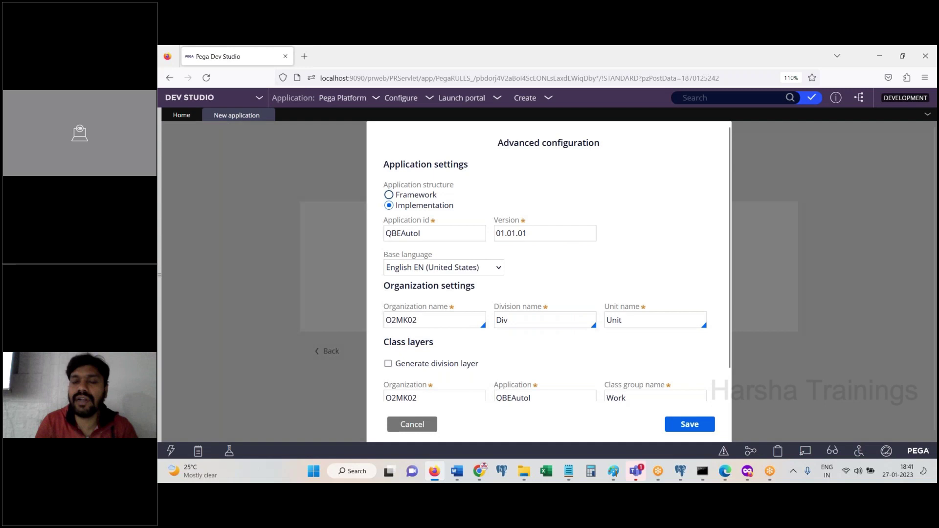
Paste a screenshot of the Advanced configuration dialog with Implementation highlighted into Word.
double_click(407, 210)
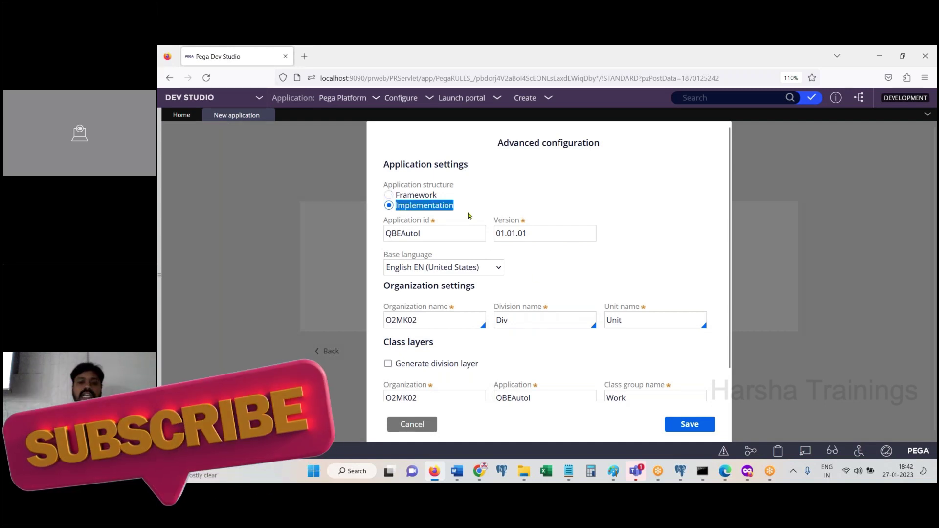
click(457, 471)
key(ctrl+v)
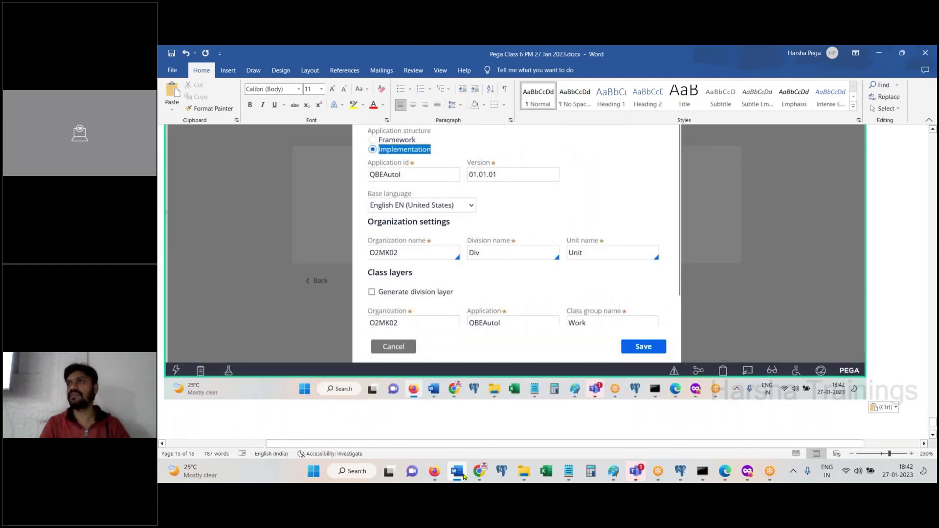
click(463, 476)
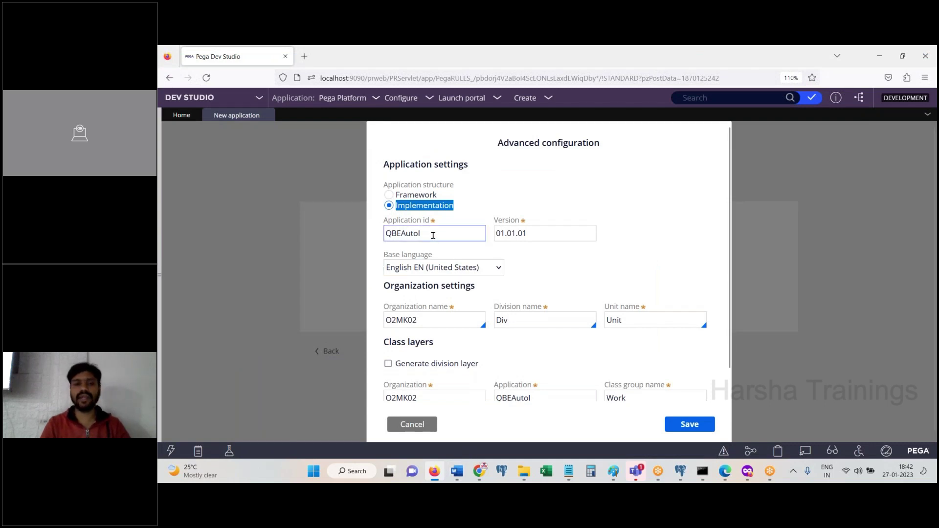
Highlight organization name O2MK02 and note 'random name is generated for organization name'.
click(435, 318)
double_click(437, 319)
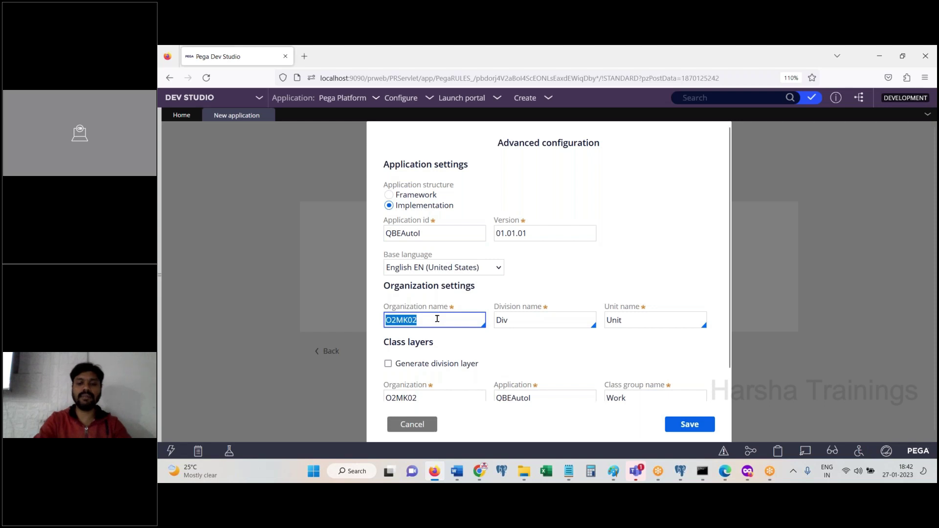
click(457, 475)
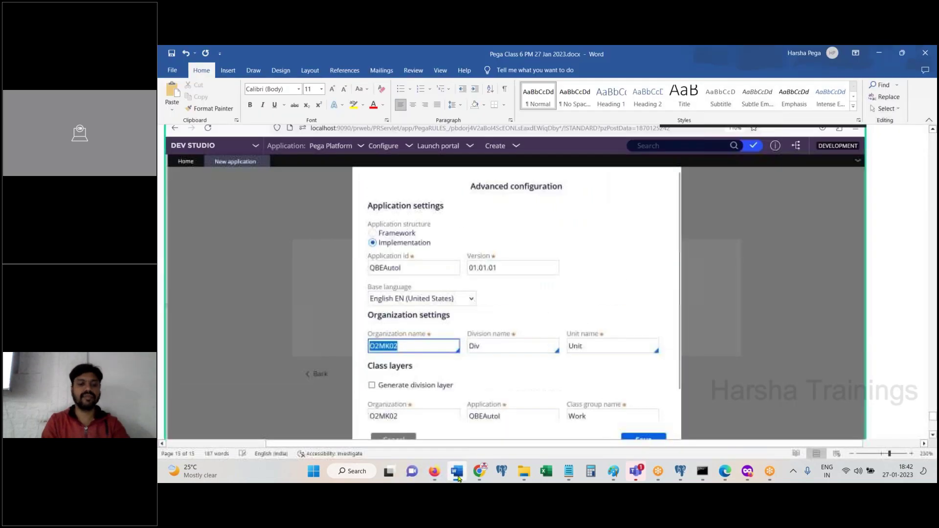
text(rando)
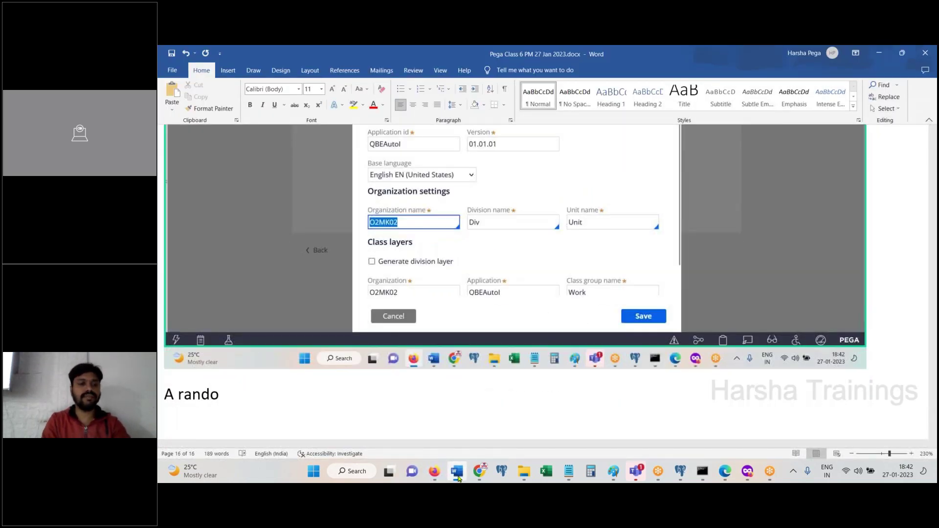
text(m name is generated for or)
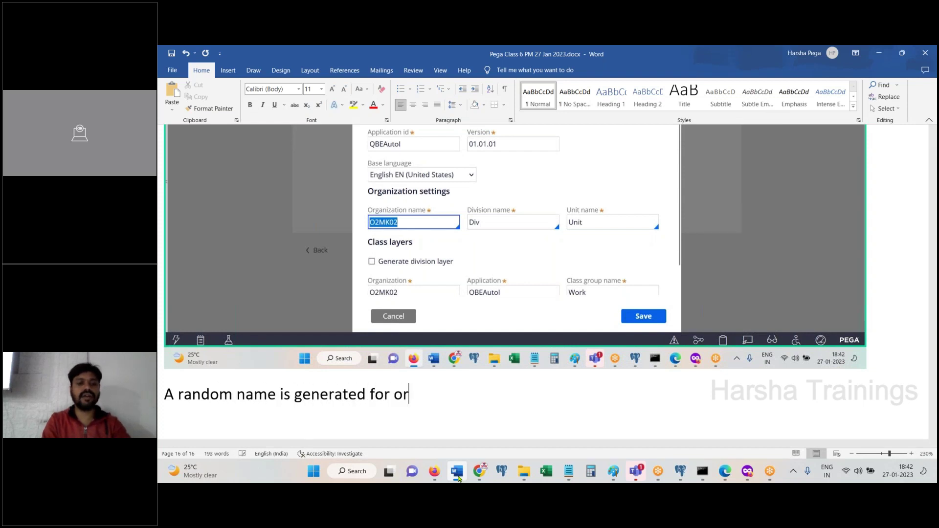
text(ganization name)
key(Return)
text(Bu)
key(BackSpace)
key(BackSpace)
key(BackSpace)
Extend the note with ', but, we want to use existing organization "QBE"', correcting 'exsiting'.
text(, but, we w)
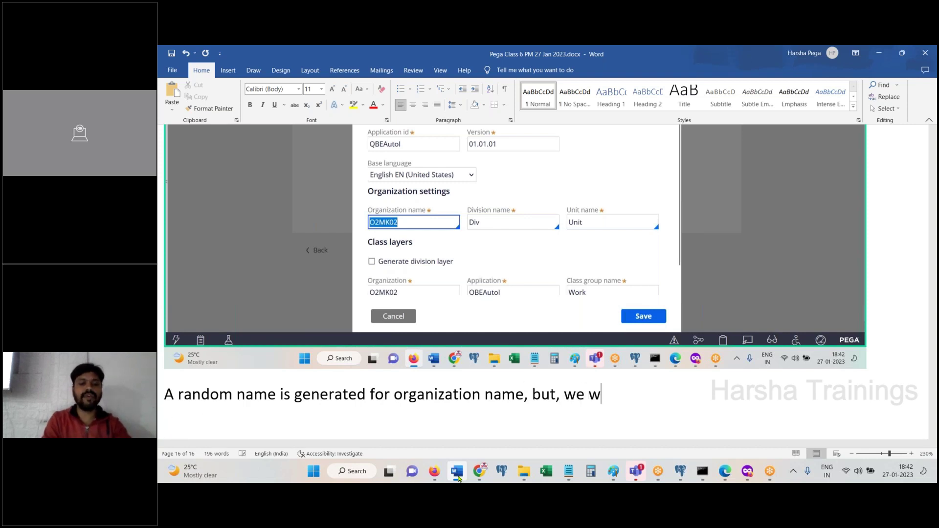
text(ant to use)
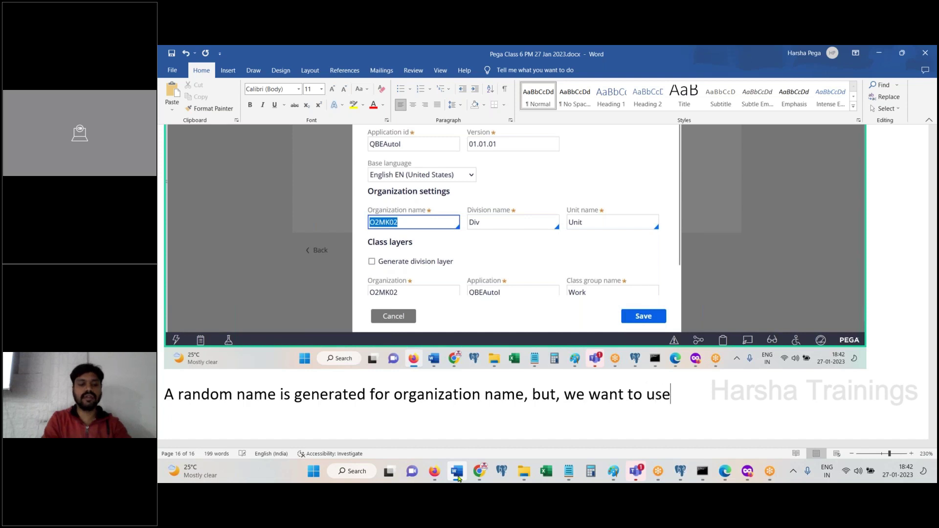
text( exsiting organization)
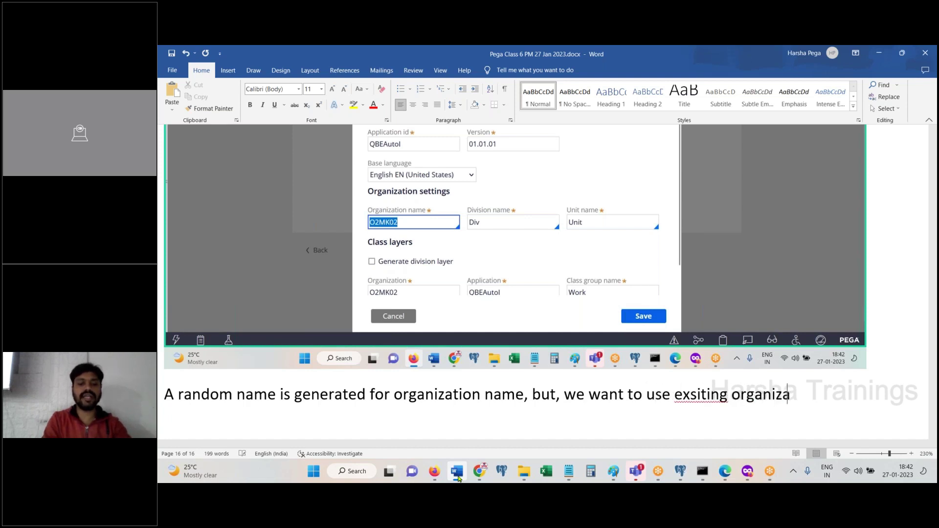
right_click(706, 394)
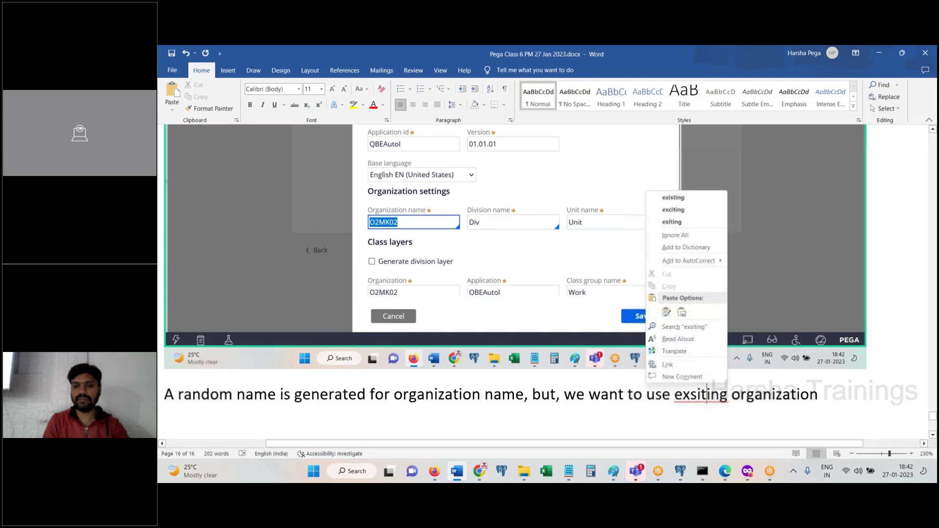
key(Escape)
right_click(706, 394)
click(723, 406)
click(839, 396)
text("QBE")
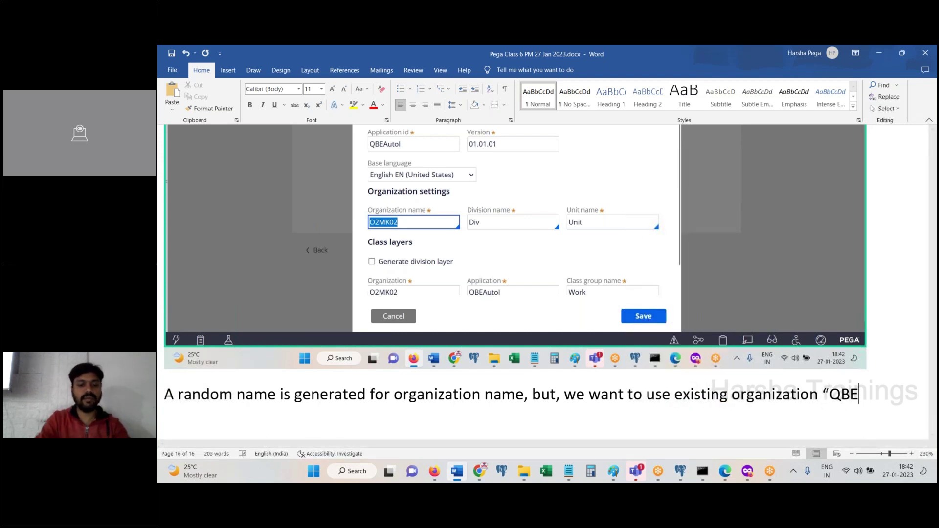
key(Return)
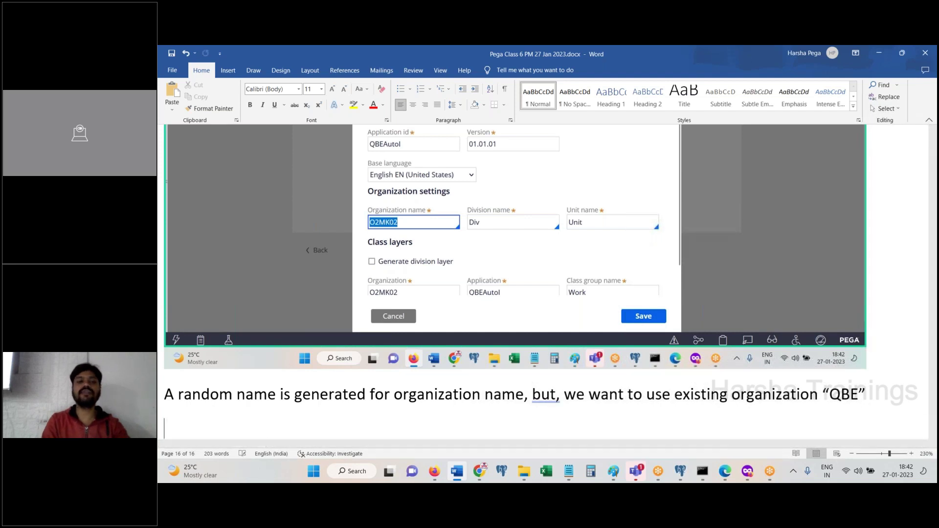
click(434, 471)
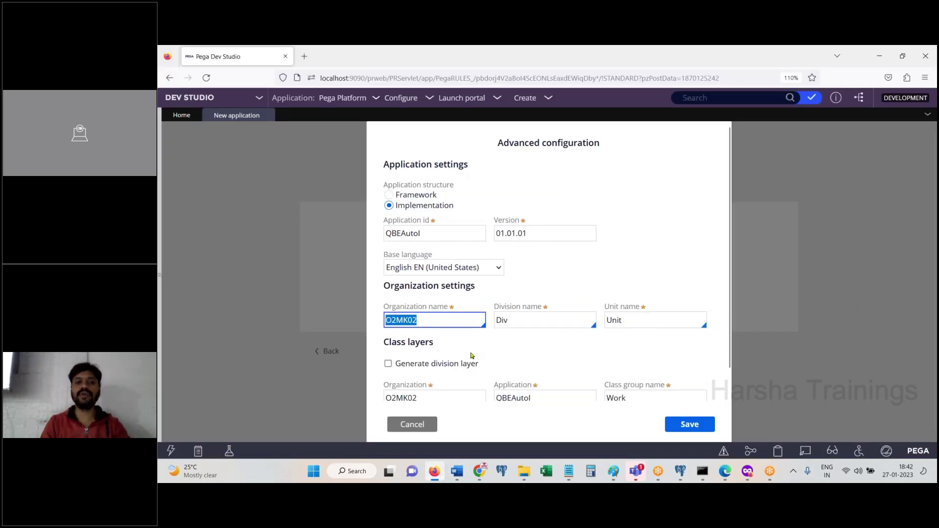
Replace the generated organization name with the existing organization QBE.
key(BackSpace)
click(638, 276)
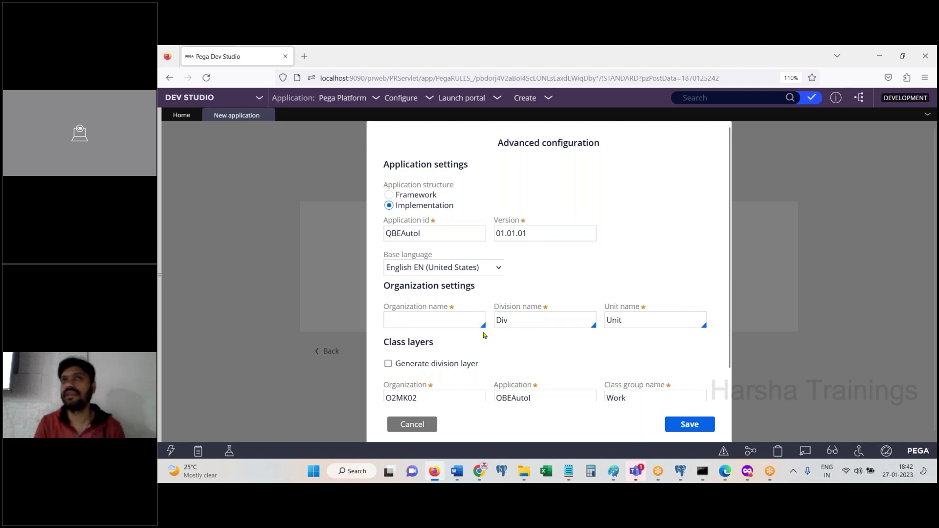
click(437, 318)
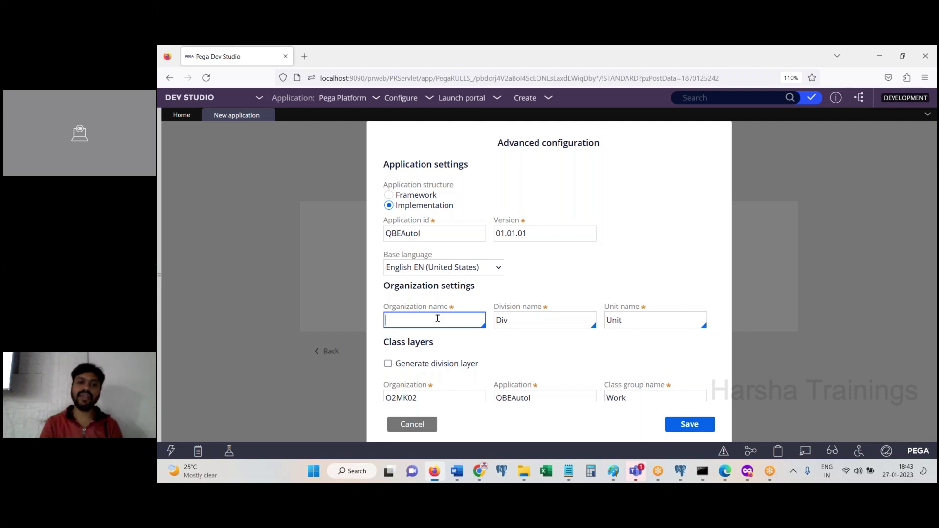
click(437, 318)
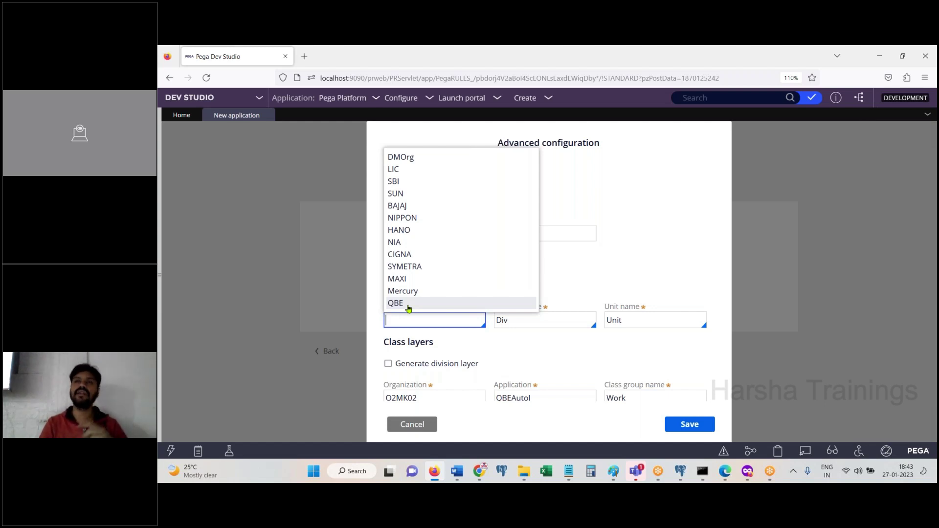
click(408, 307)
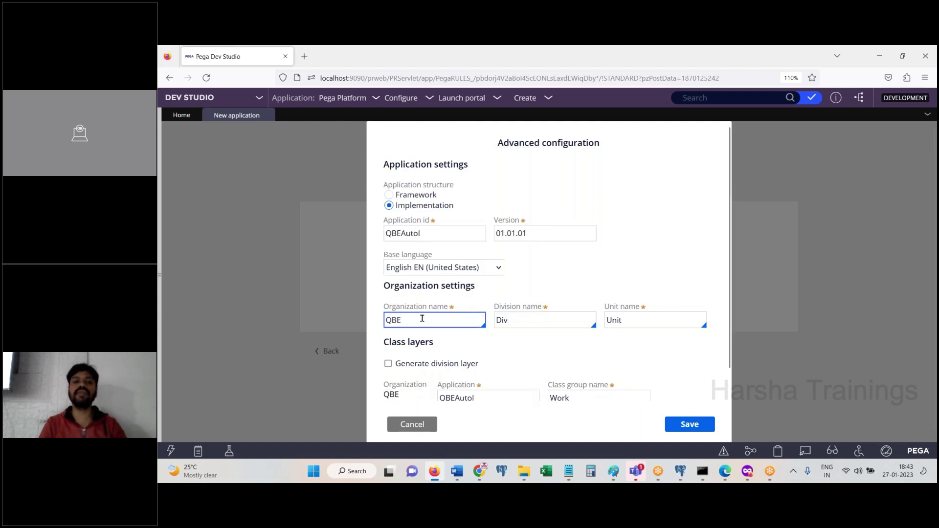
double_click(422, 319)
Paste screenshots of the dialog and organization list into Word, then reselect QBE.
click(457, 472)
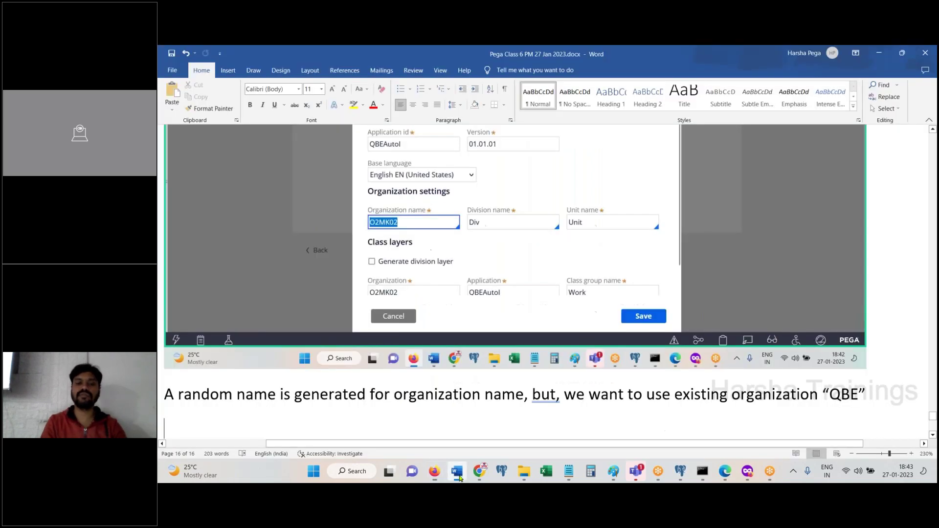
key(ctrl+v)
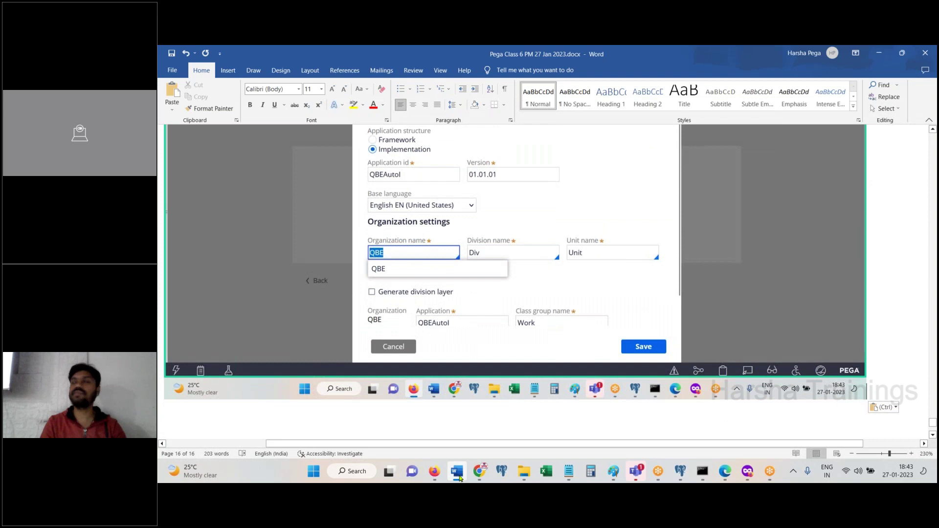
click(457, 472)
key(BackSpace)
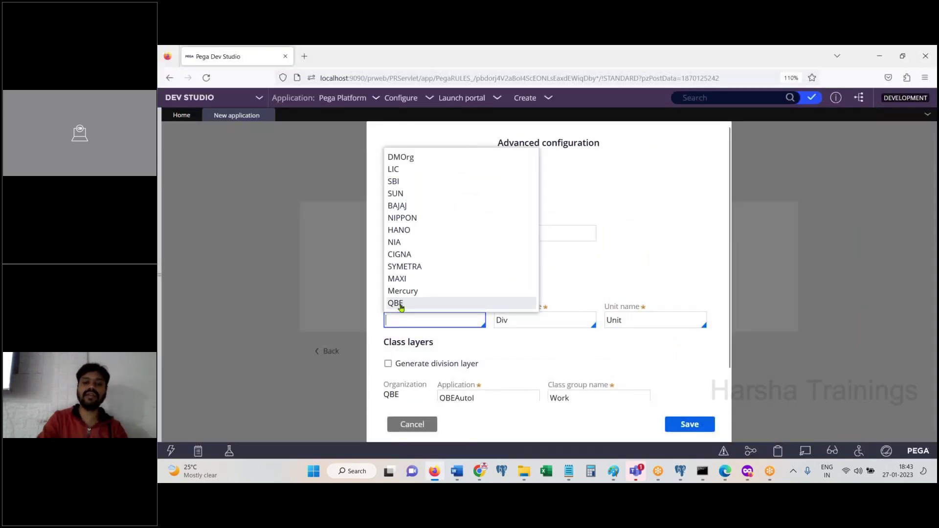
click(457, 471)
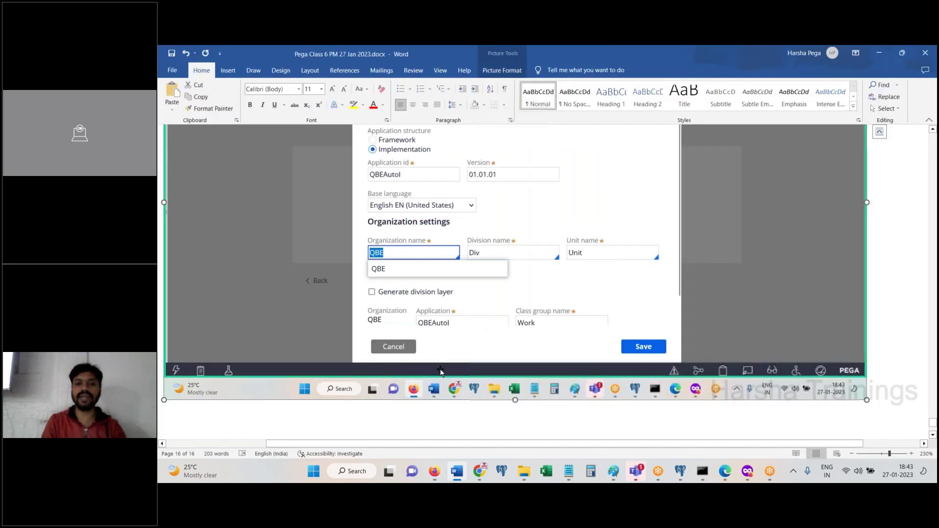
key(ctrl+v)
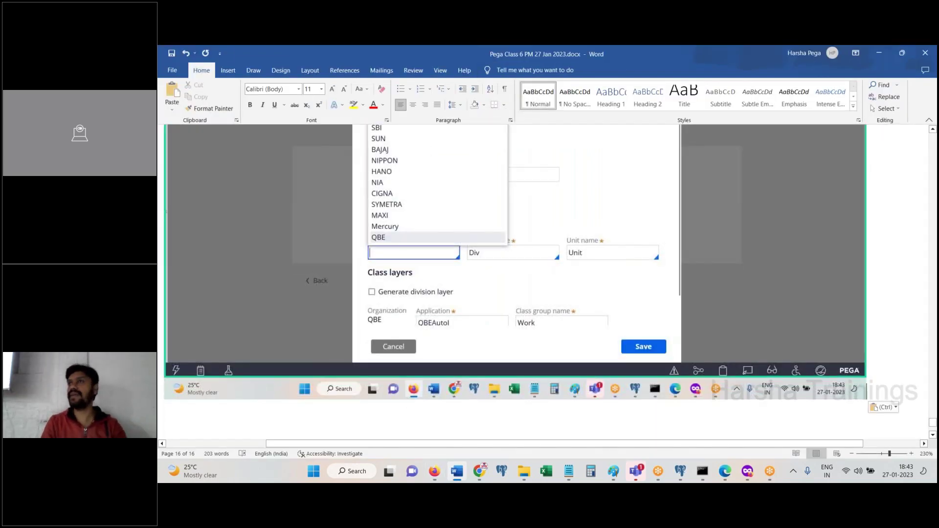
click(456, 471)
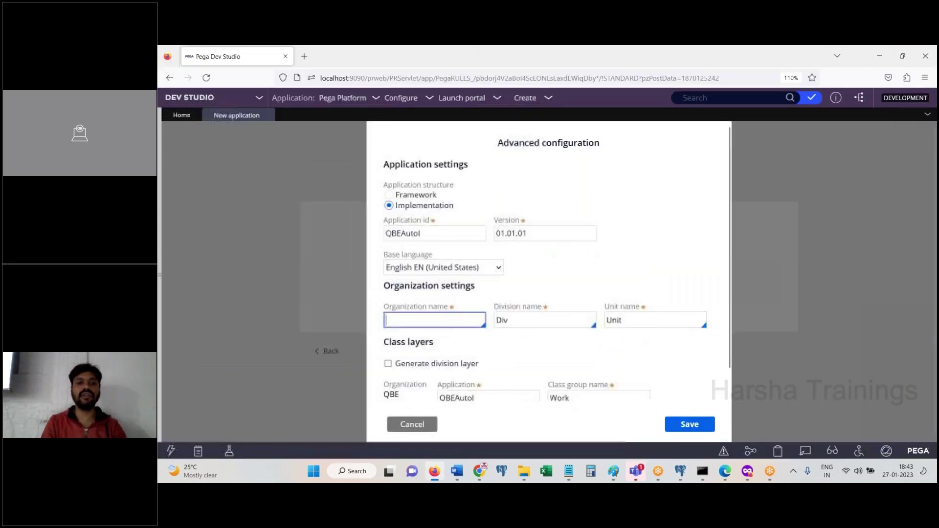
click(417, 322)
key(Down)
key(Down)
key(Down)
key(Down)
key(Down)
key(Down)
key(Down)
key(Down)
key(Down)
key(Down)
key(Down)
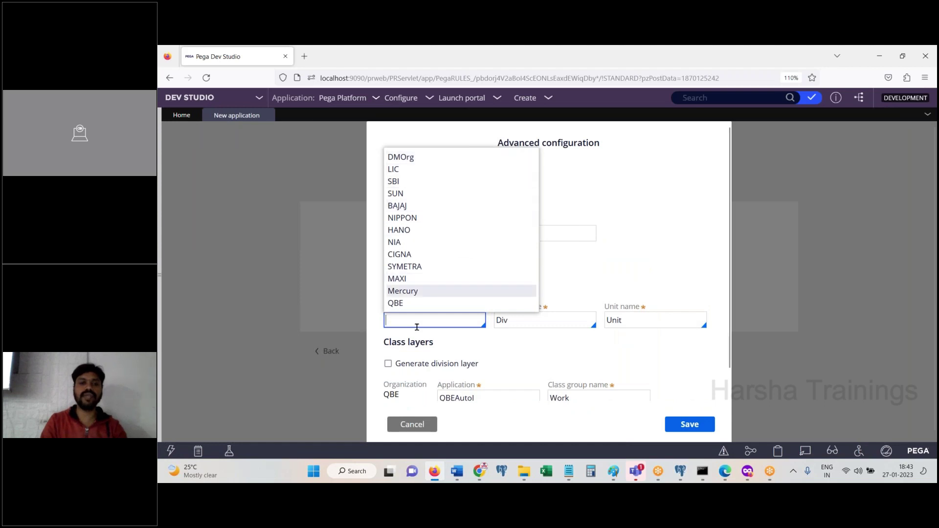
key(Return)
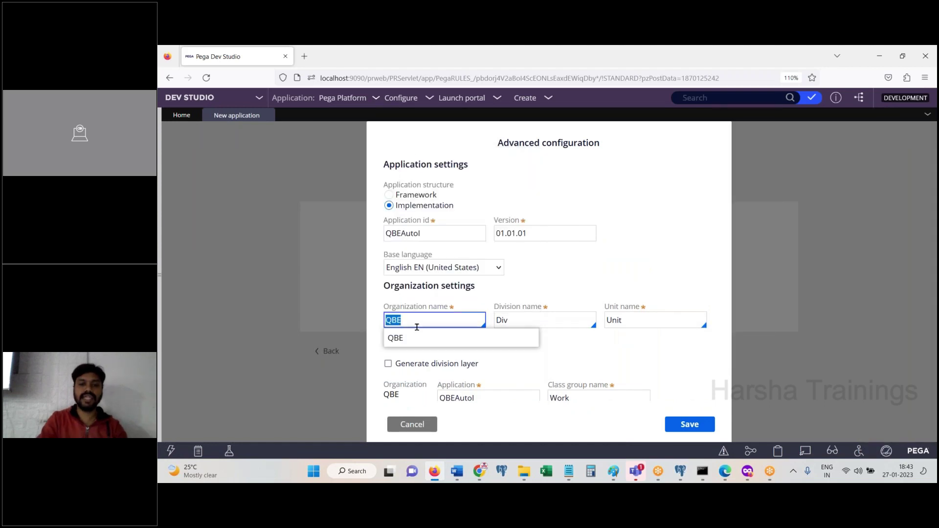
Note 'Click on save' in Word and save the advanced configuration.
click(454, 478)
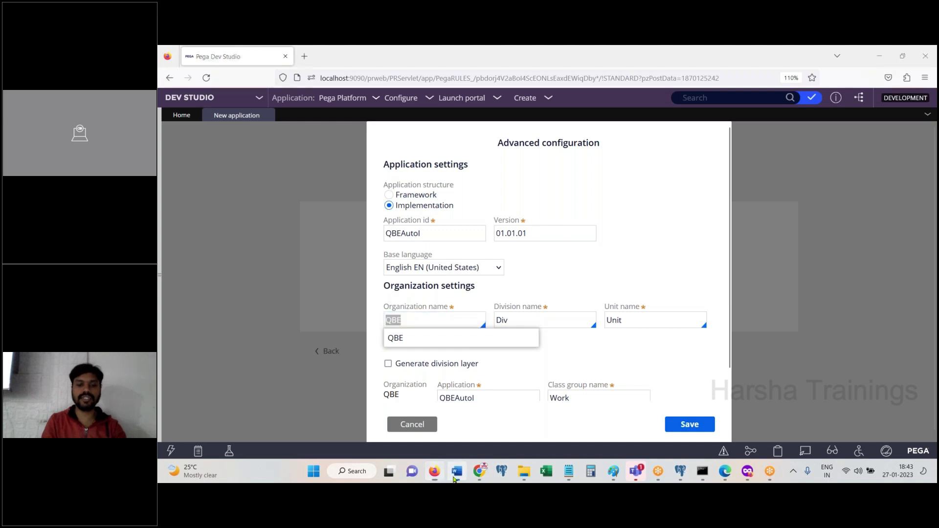
click(454, 479)
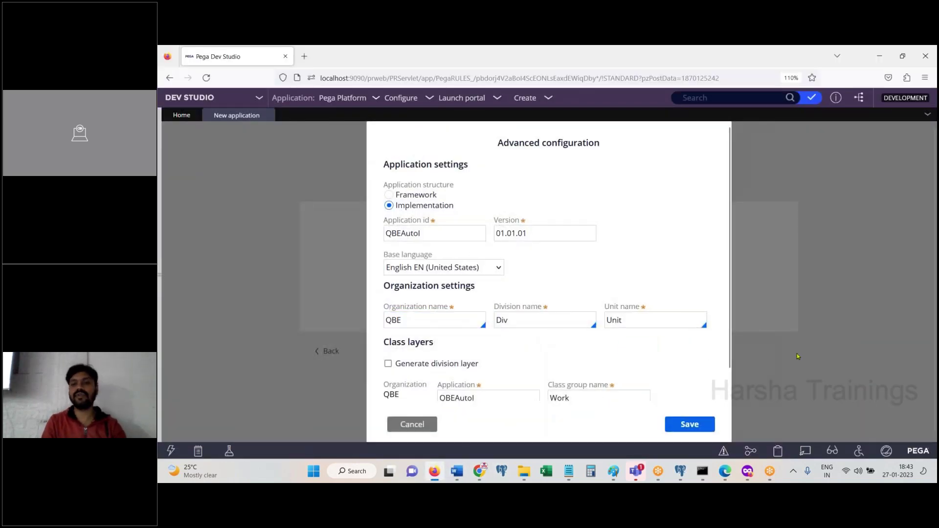
scroll(728, 389, down, 1)
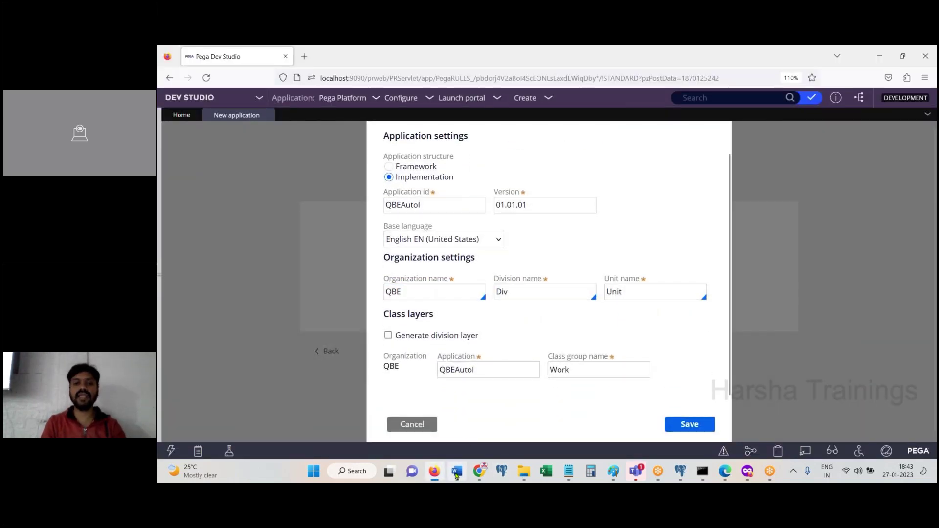
click(455, 474)
text(Click on save)
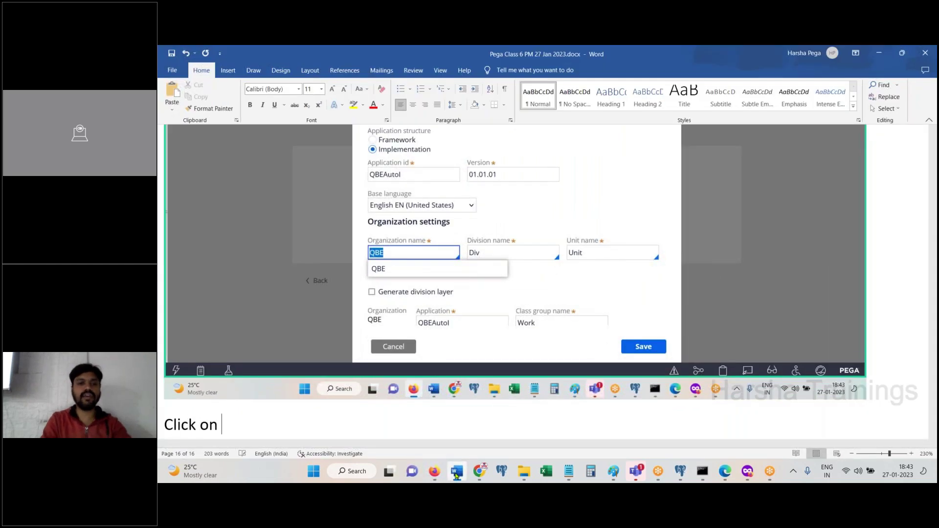
click(456, 472)
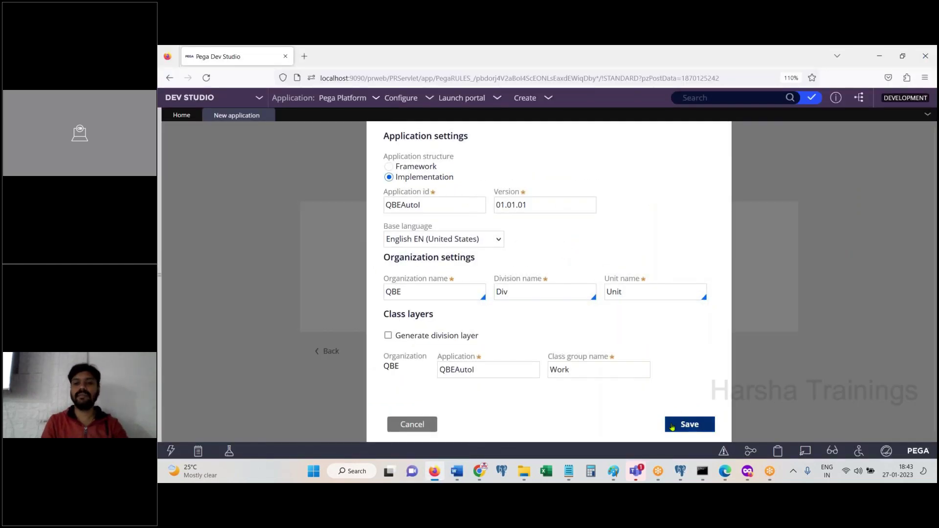
click(691, 423)
click(456, 472)
click(456, 471)
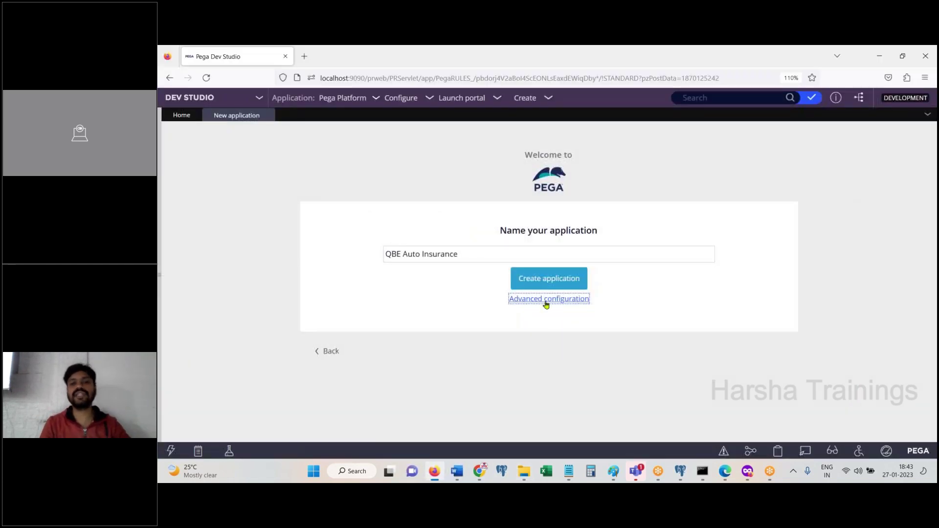
click(544, 301)
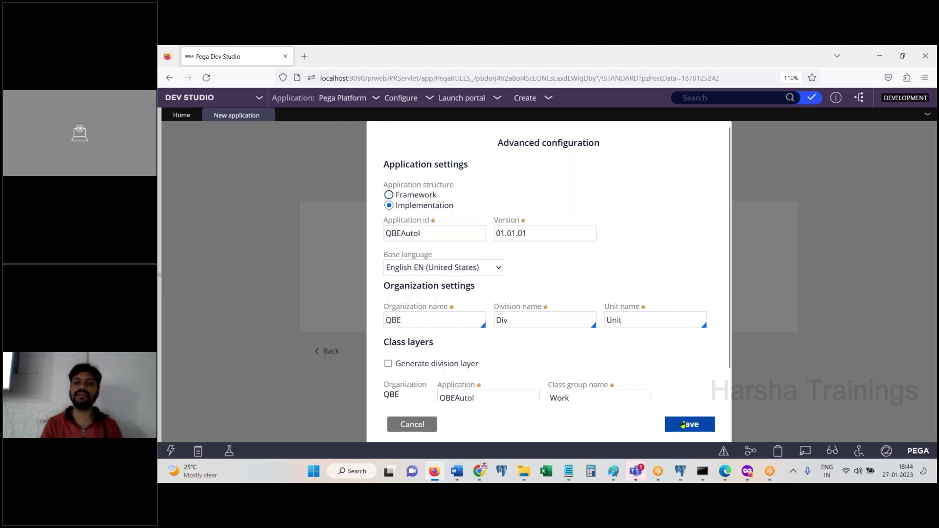
scroll(727, 400, down, 1)
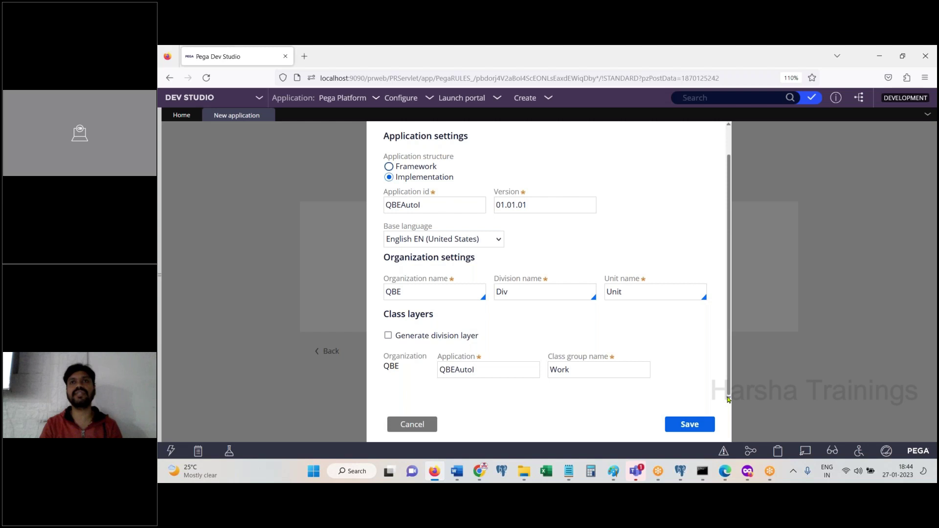
click(683, 424)
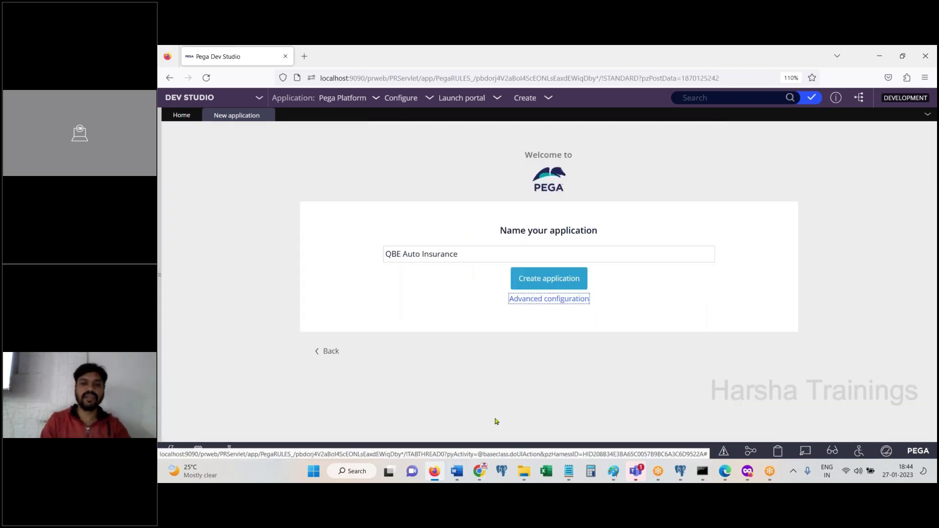
Type 'Create application' on a new line below the QBE Auto Insurance naming screenshot.
click(458, 472)
text(Create application)
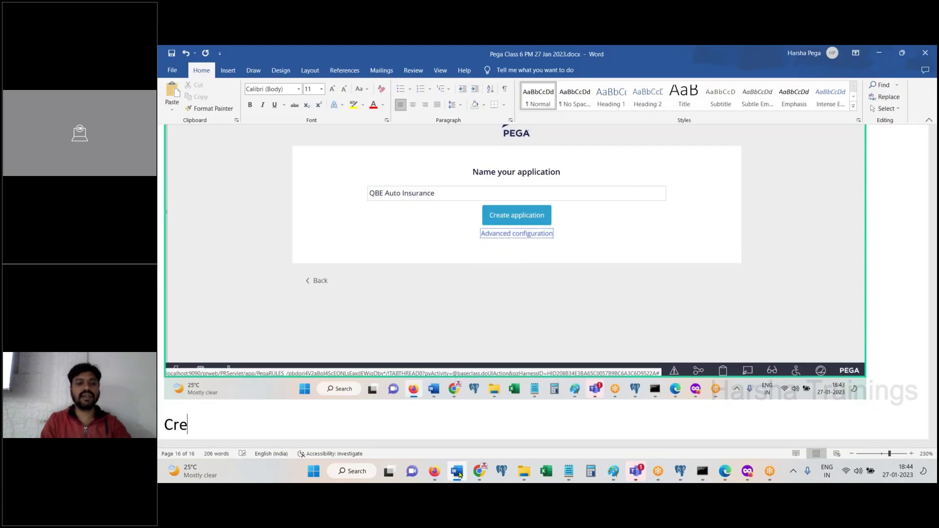
key(Return)
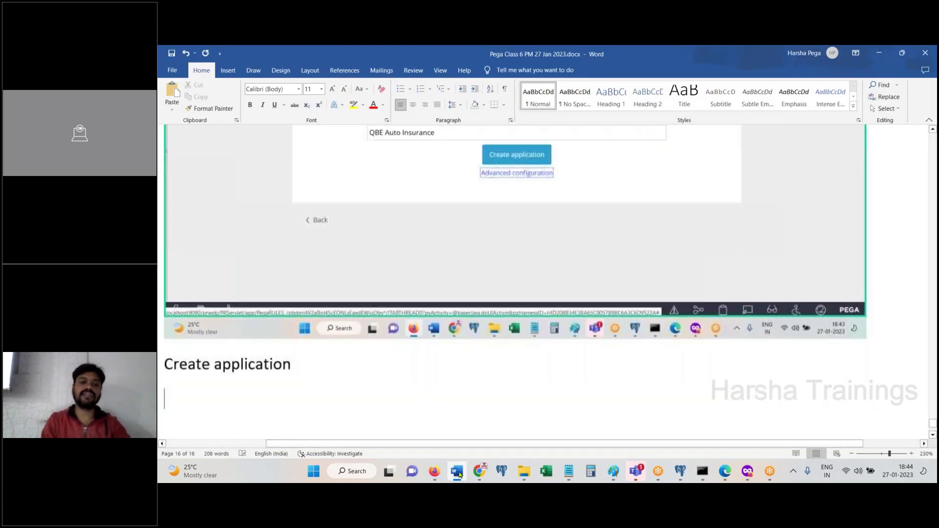
click(459, 473)
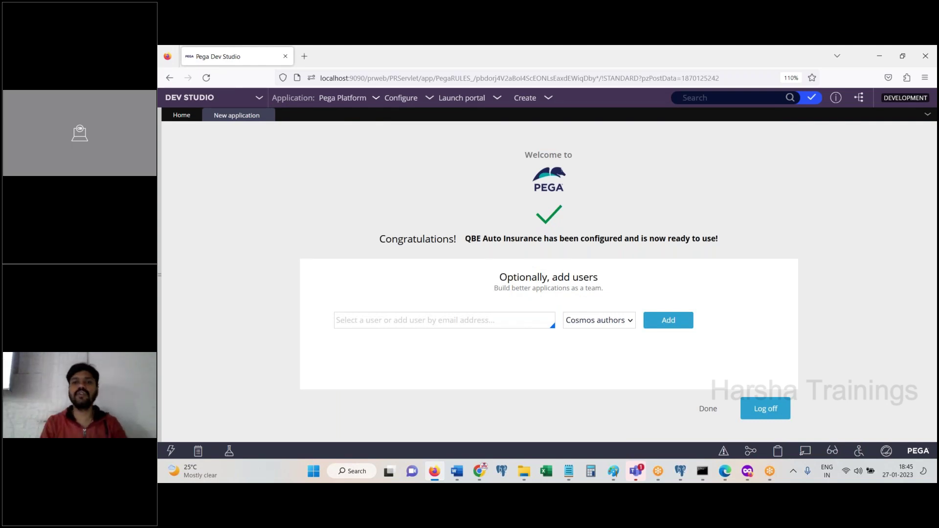
Paste the Congratulations page screenshot into Word, then enter the new developer's e-mail as a user.
click(457, 472)
key(ctrl+v)
click(457, 472)
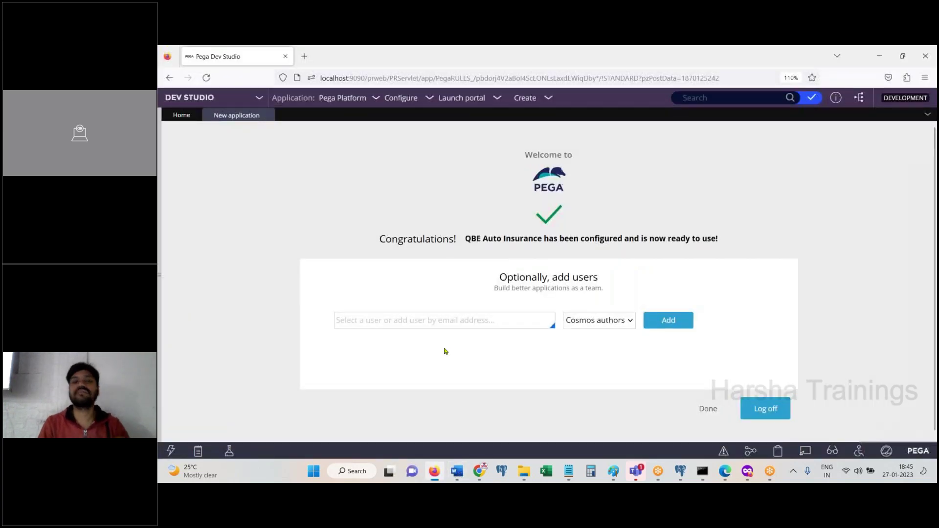
click(402, 321)
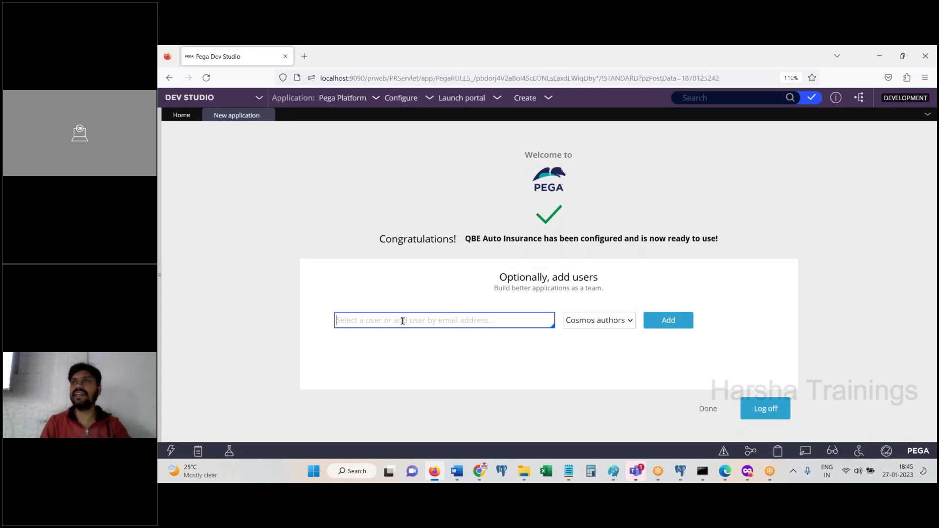
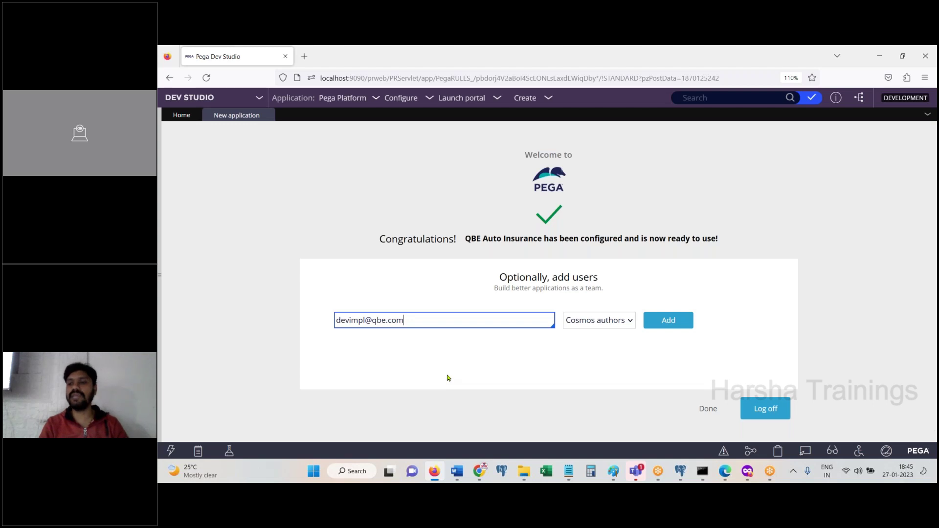
Paste the entered-user screenshot into the Word notes and add the line 'Click on Add'.
click(457, 471)
key(ctrl+v)
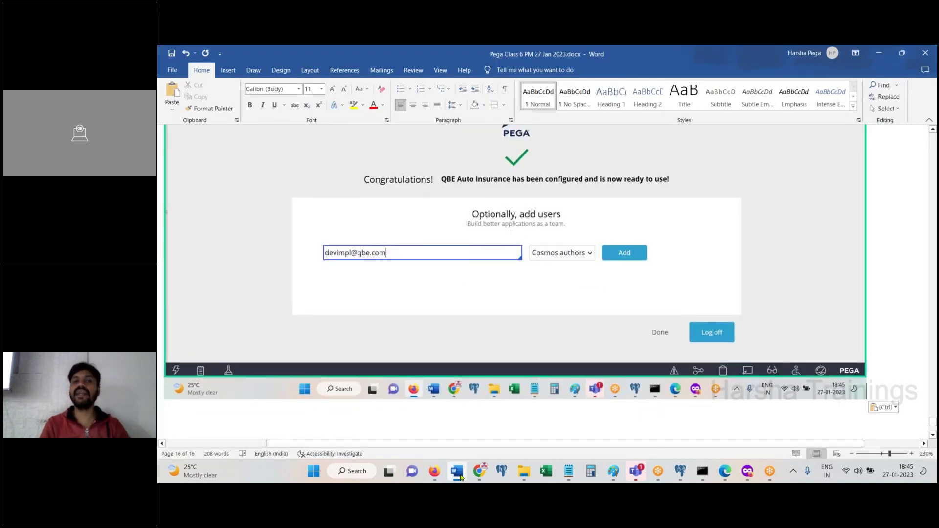
text(Click on Add)
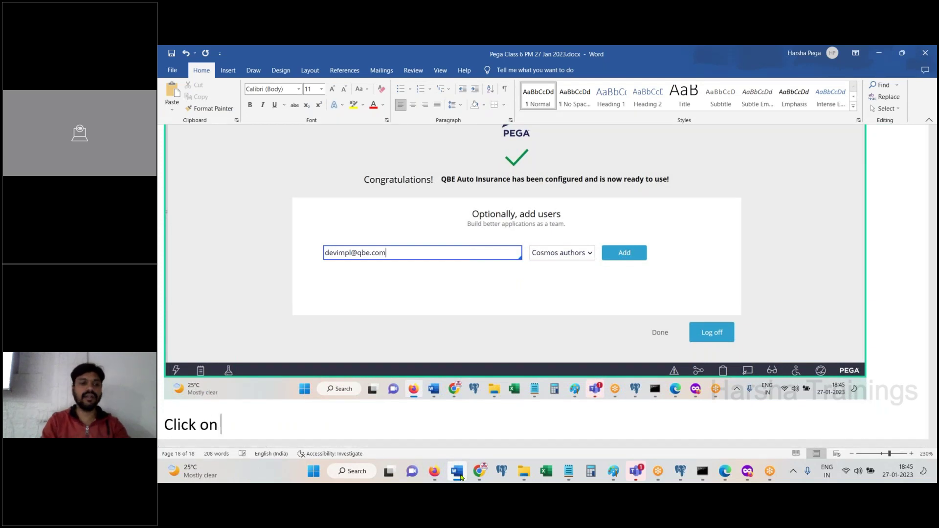
key(Return)
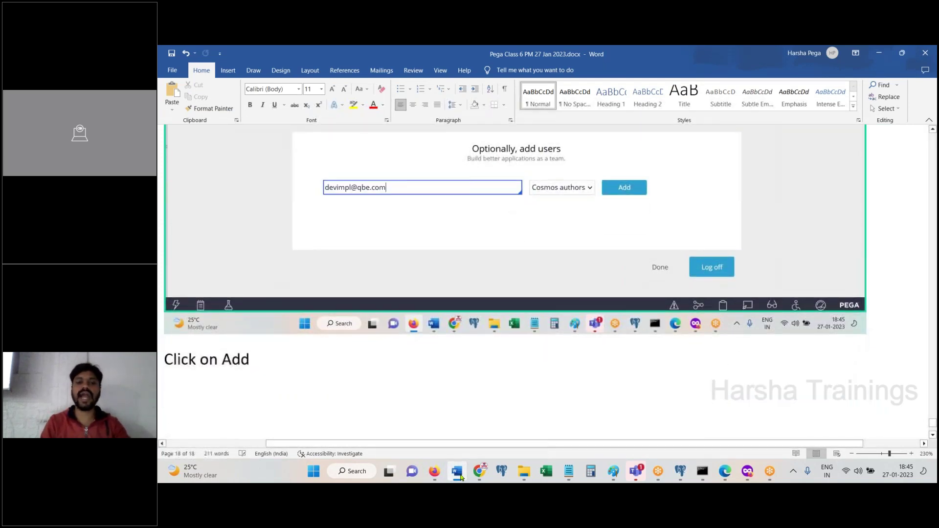
Add the entered user to QBE Auto Insurance as a Cosmos author on the Pega users page.
click(460, 475)
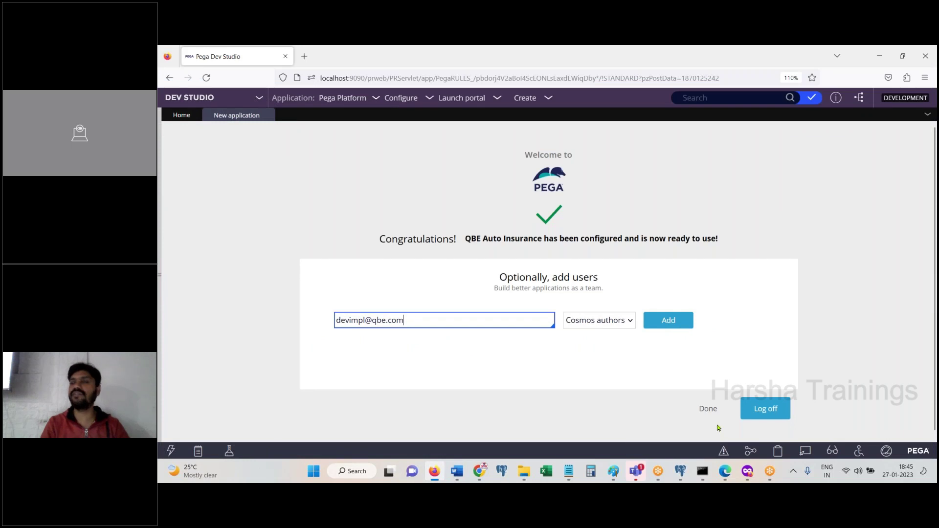
click(670, 321)
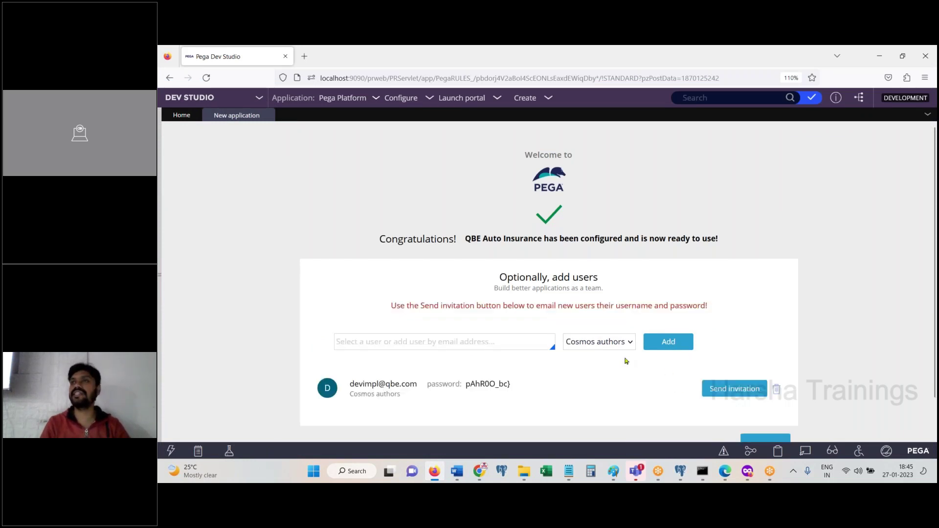
click(457, 471)
scroll(548, 245, down, 5)
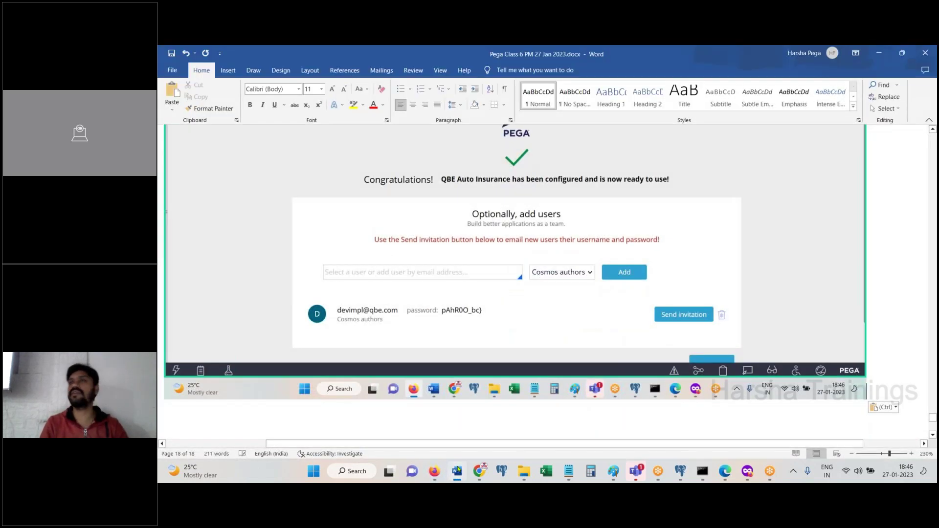
click(457, 470)
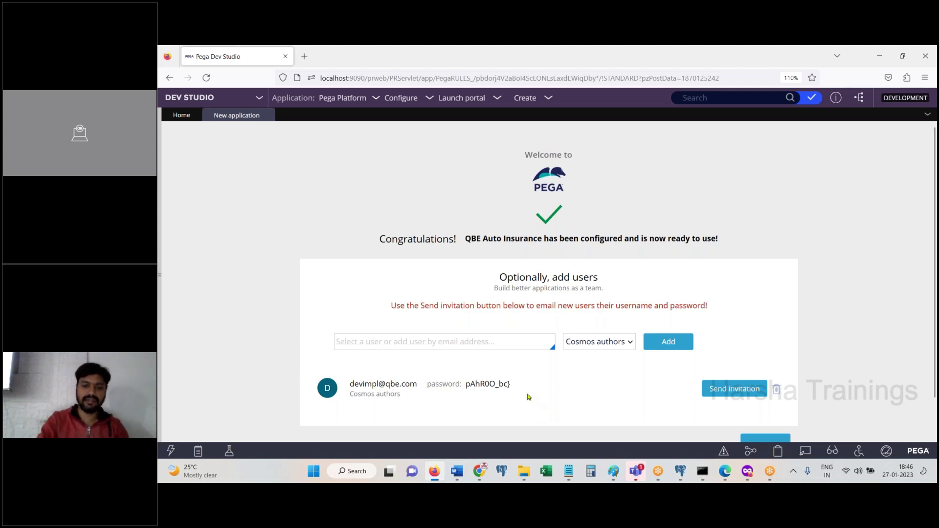
Note 'Copy the operator ID and password to a note pad' in Word and bring up qbe.txt.
click(457, 471)
text(Copy the operator ID and password to a note pad)
mouse_move(568, 472)
click(517, 419)
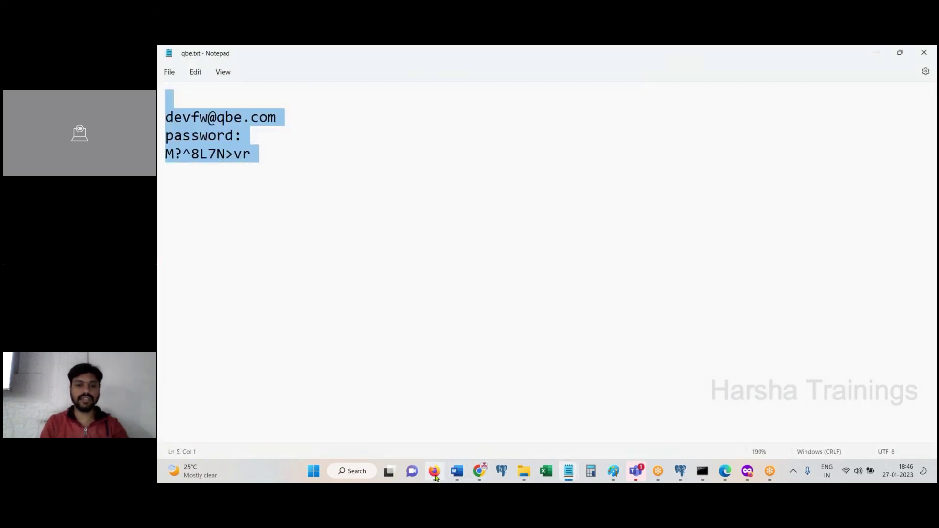
Copy the new user's operator ID and password from Pega into qbe.txt below the earlier entry and save.
click(434, 471)
triple_click(348, 389)
key(ctrl+c)
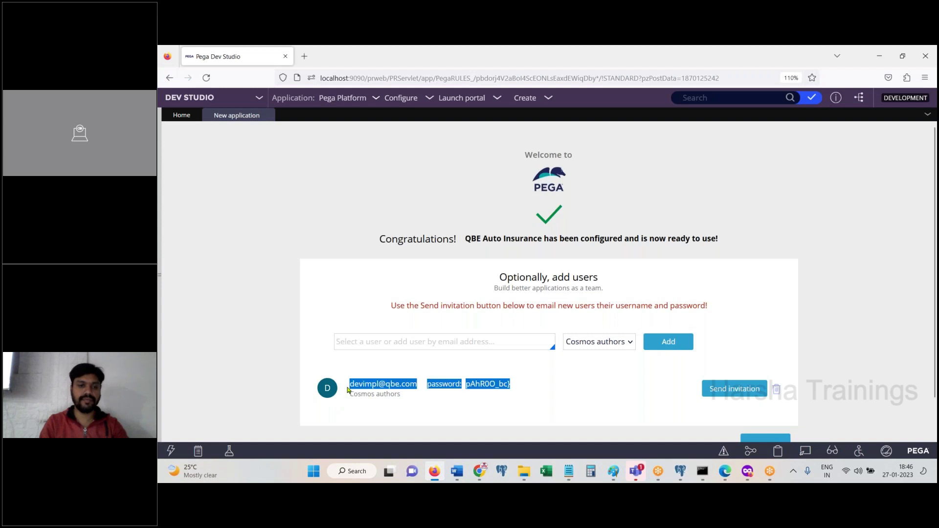
key(alt+Tab)
click(481, 385)
key(ctrl+v)
click(169, 72)
click(181, 139)
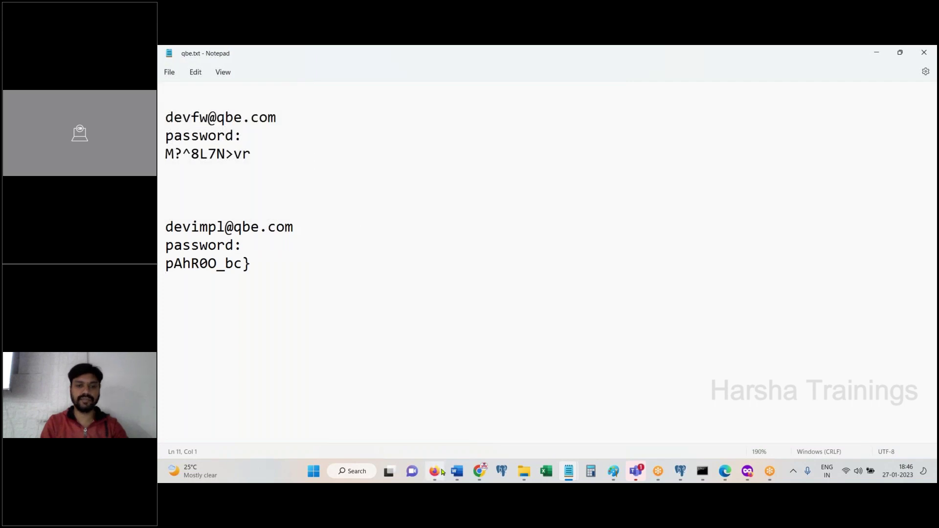
Review the Word notes, qbe.txt and the Pega confirmation page.
click(441, 472)
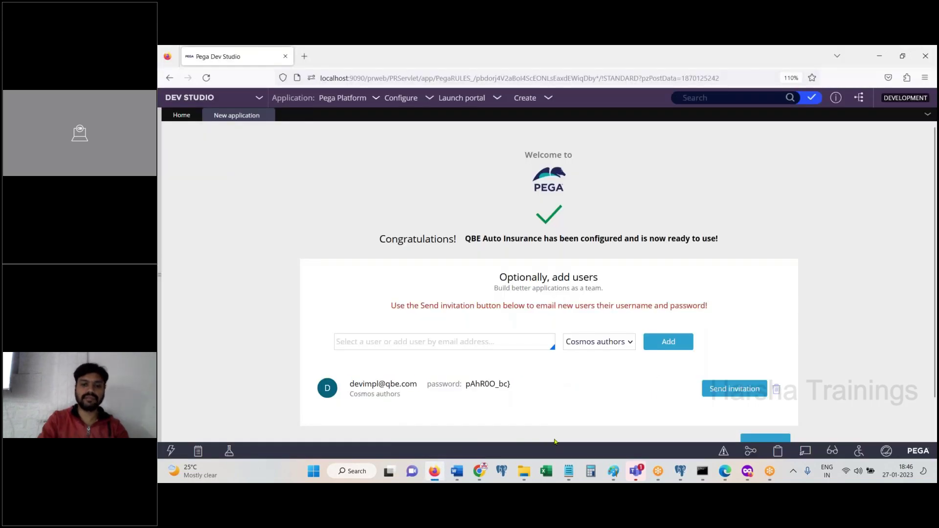
click(456, 472)
click(456, 474)
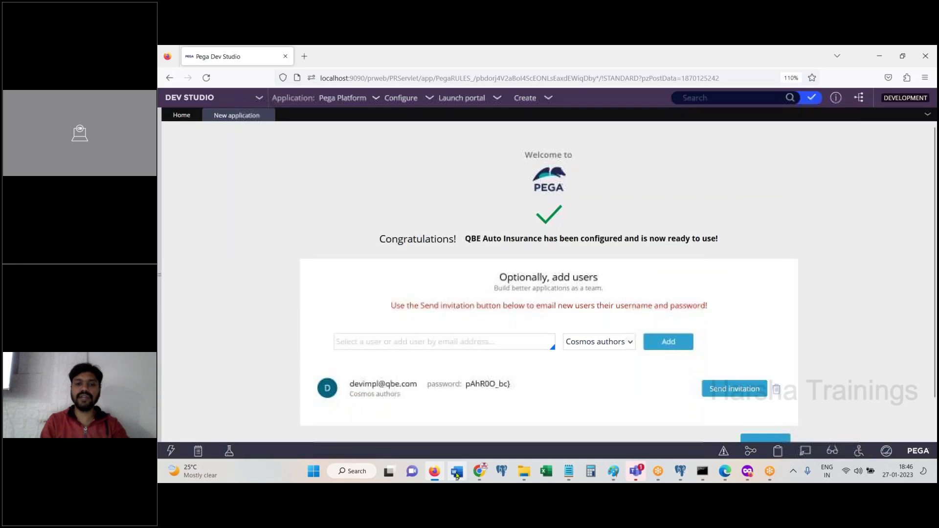
click(456, 472)
mouse_move(568, 471)
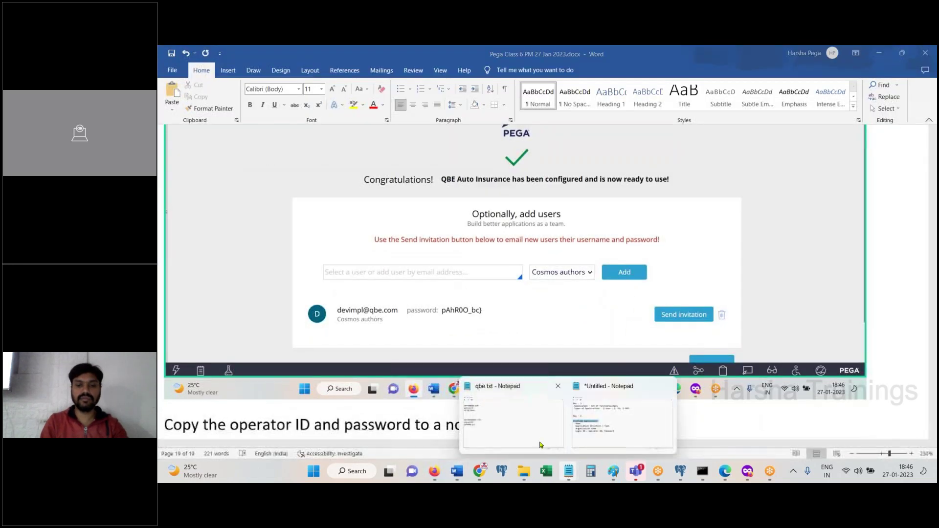
click(540, 445)
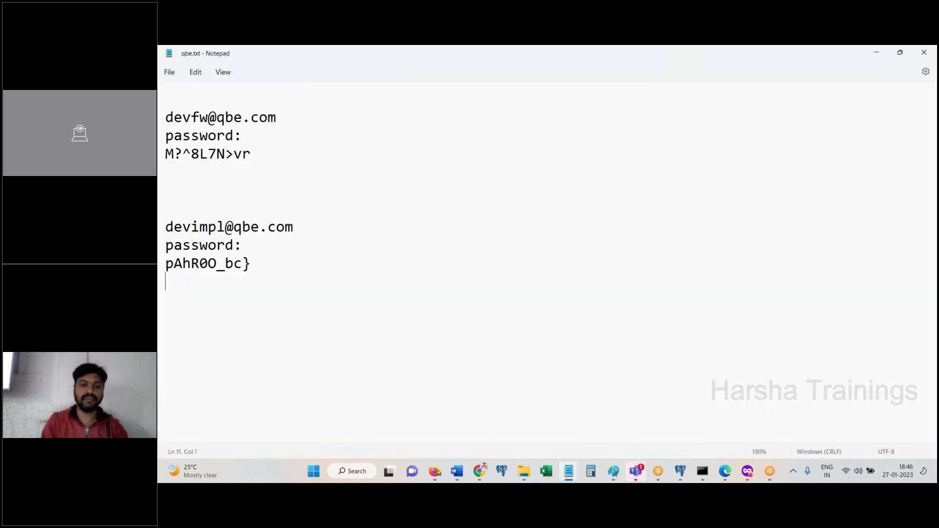
click(437, 472)
click(456, 472)
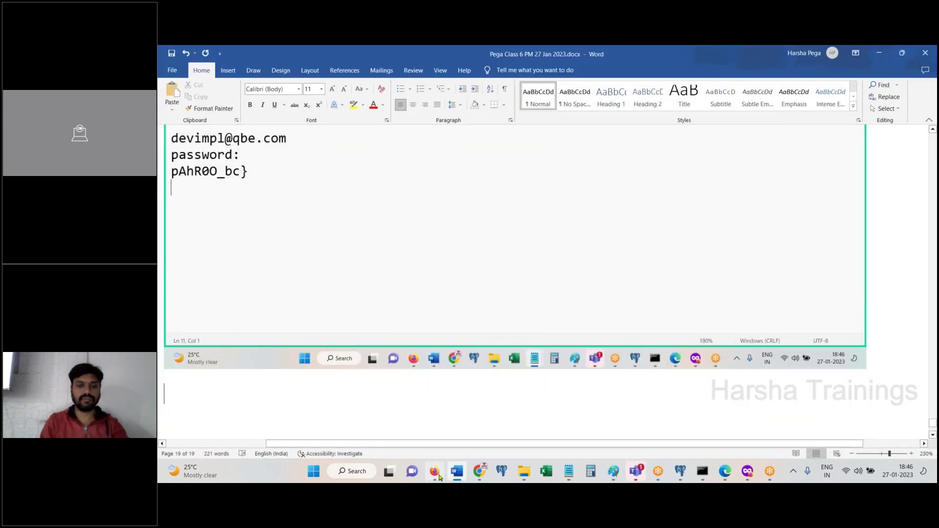
click(435, 472)
scroll(922, 334, down, 2)
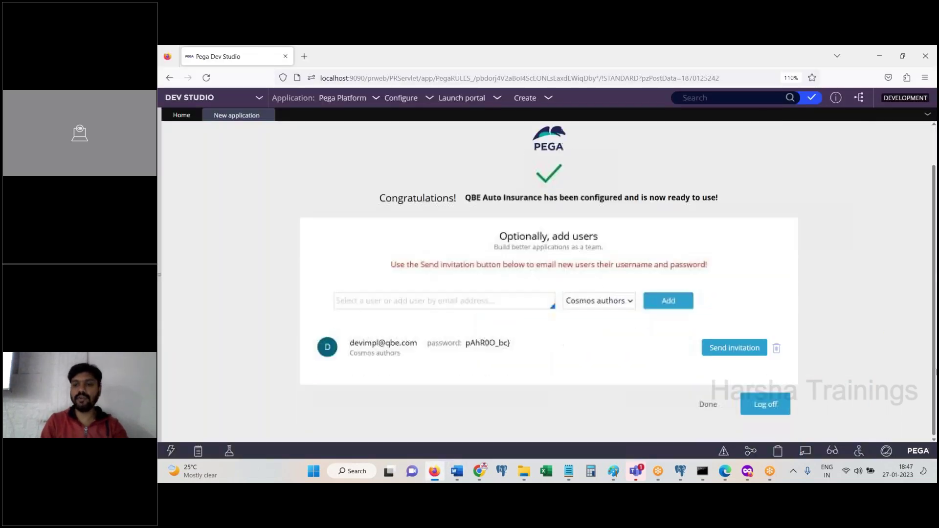
Paste the Pega page screenshot into Word and add the note 'Log off .'.
click(452, 470)
key(ctrl+v)
key(Return)
text(Log off)
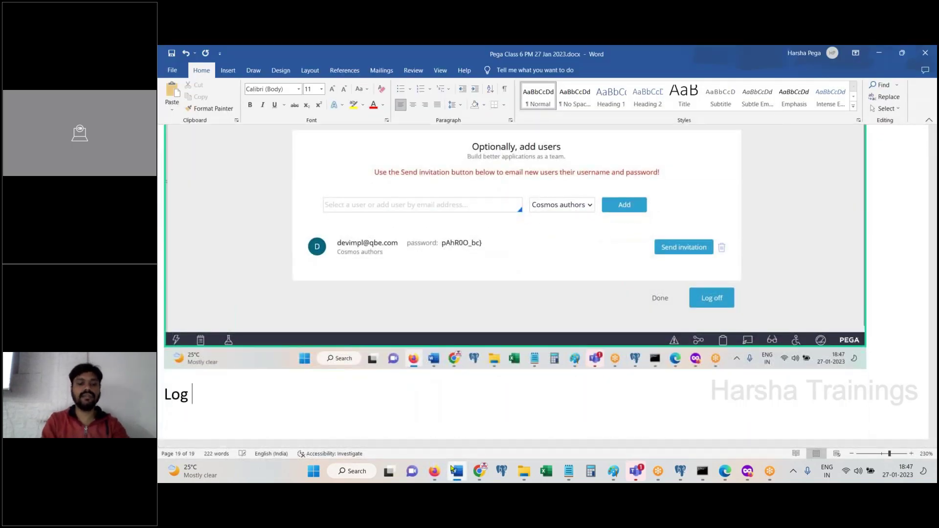
text( .)
key(Return)
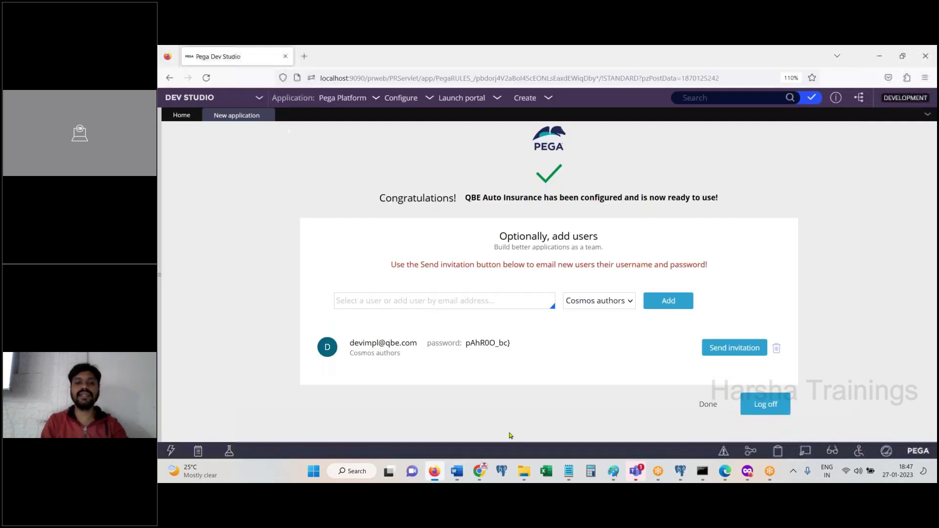
click(434, 471)
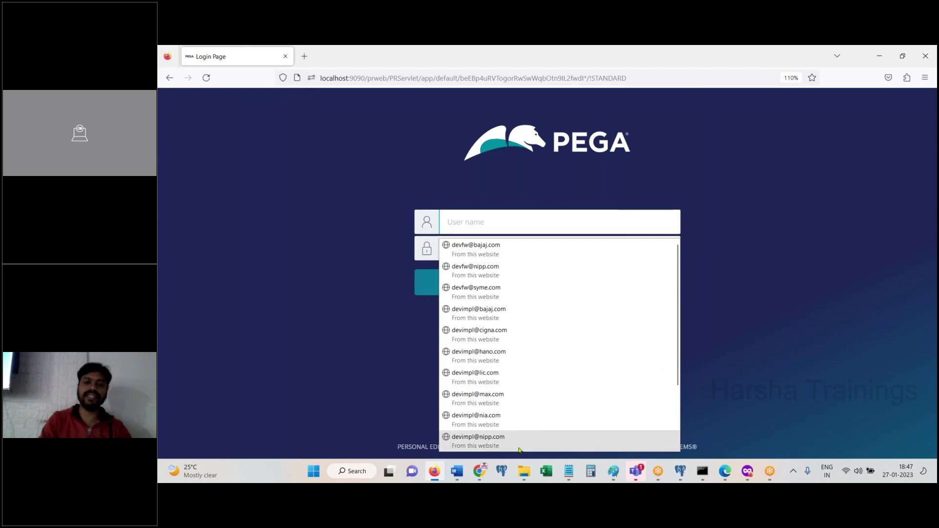
Paste the login page screenshot and add 'done.' and 'Now, Let's login both application one after other.'.
click(457, 471)
key(ctrl+v)
key(Return)
text(done.)
key(Return)
key(Return)
text(Now, Let's login both application one after other.)
key(Return)
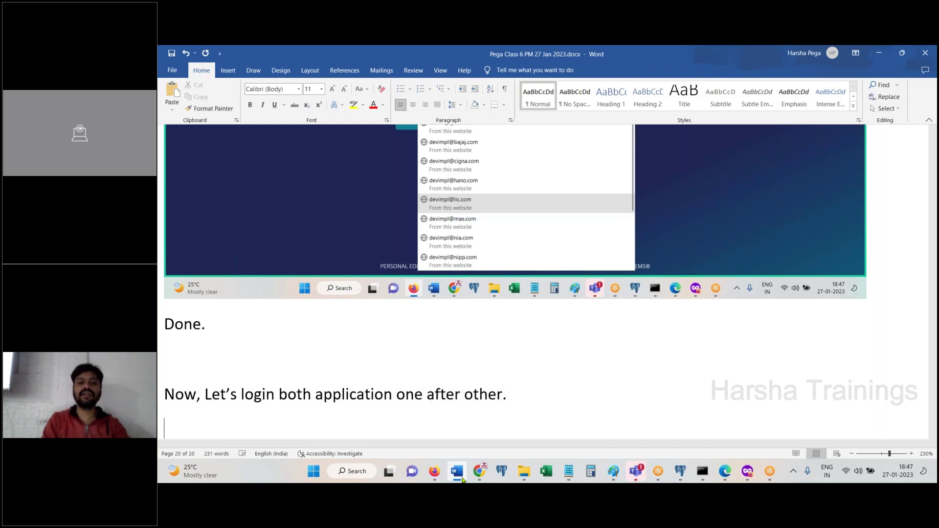
Add the note 'First, Framework application.' in Word.
text(Fir)
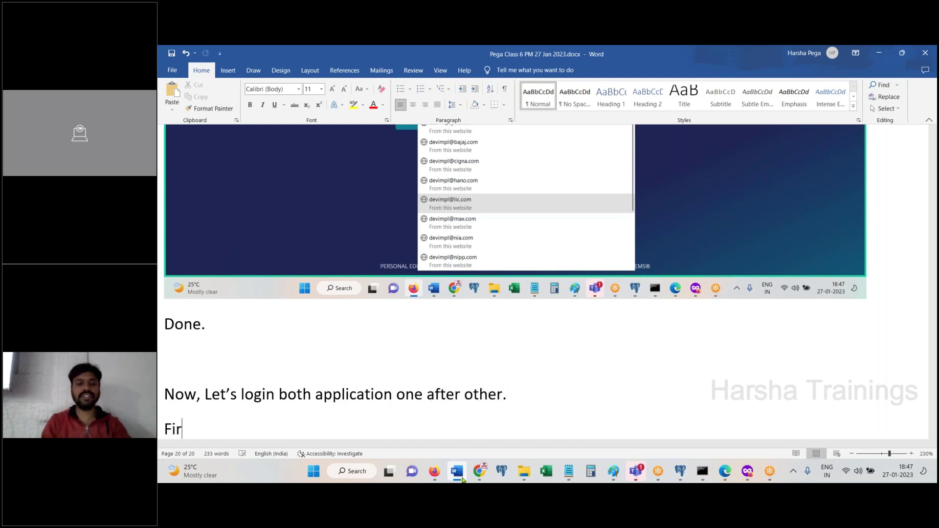
text(st , Fram)
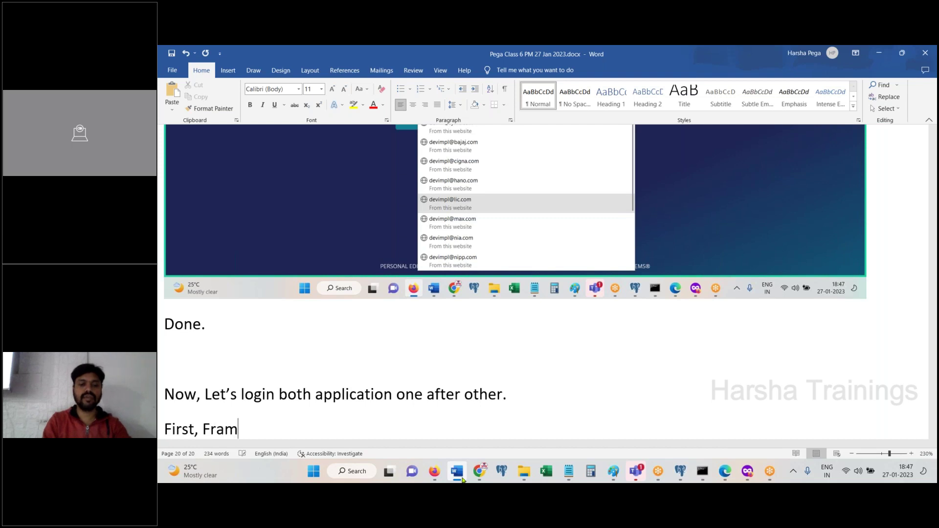
key(BackSpace)
text(work ap)
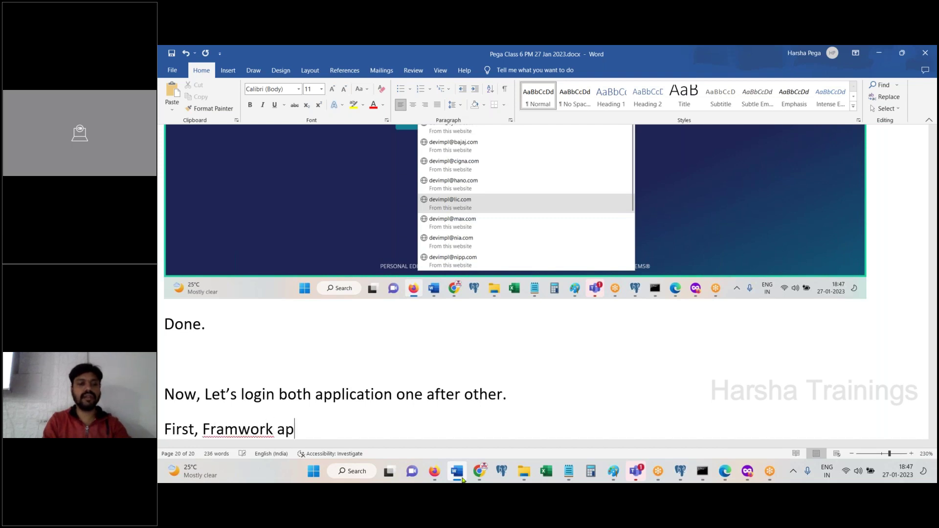
text(plicaiton.)
key(Return)
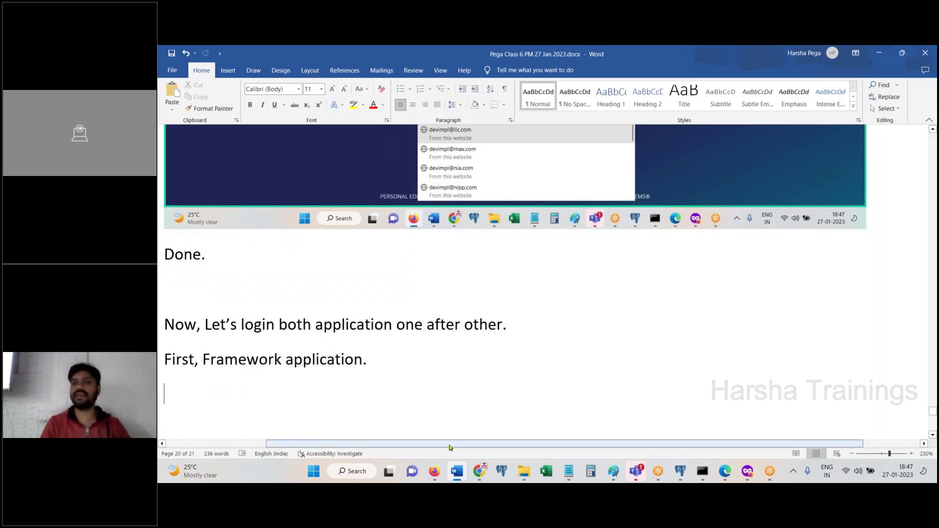
Select the framework user's password in qbe.txt.
mouse_move(568, 471)
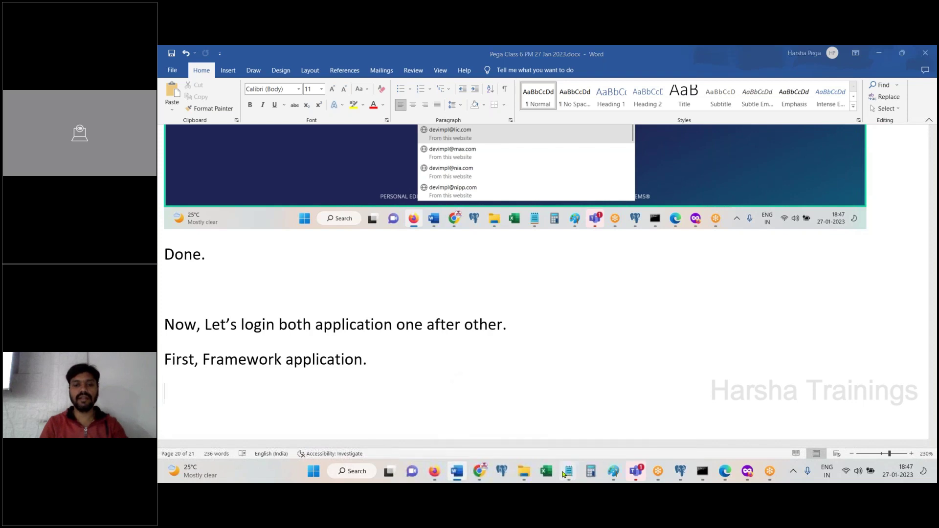
click(521, 434)
drag(167, 155, 251, 154)
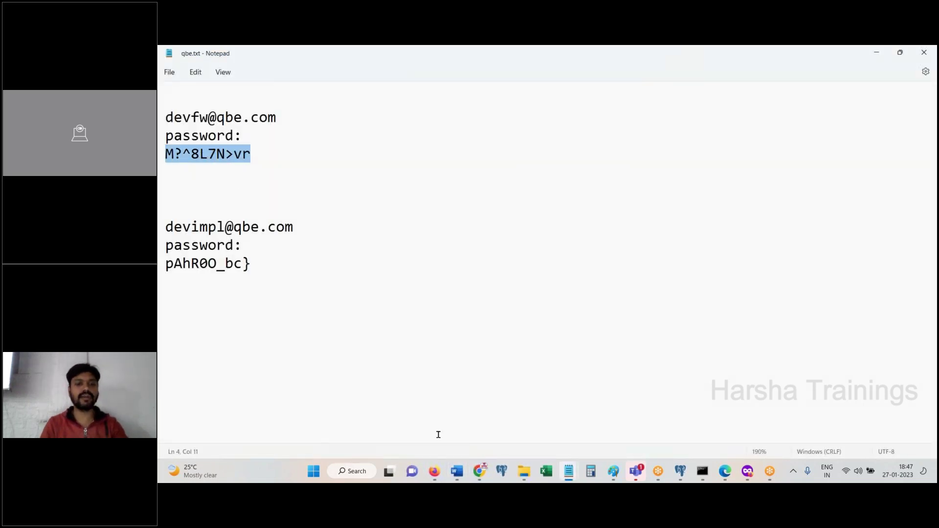
Enter the framework developer's operator ID and password on the Pega login page.
click(434, 471)
click(504, 223)
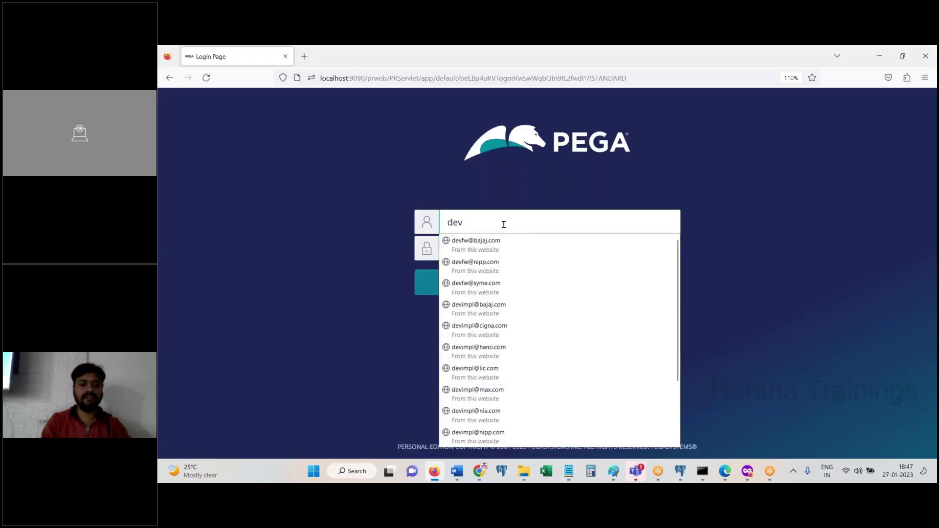
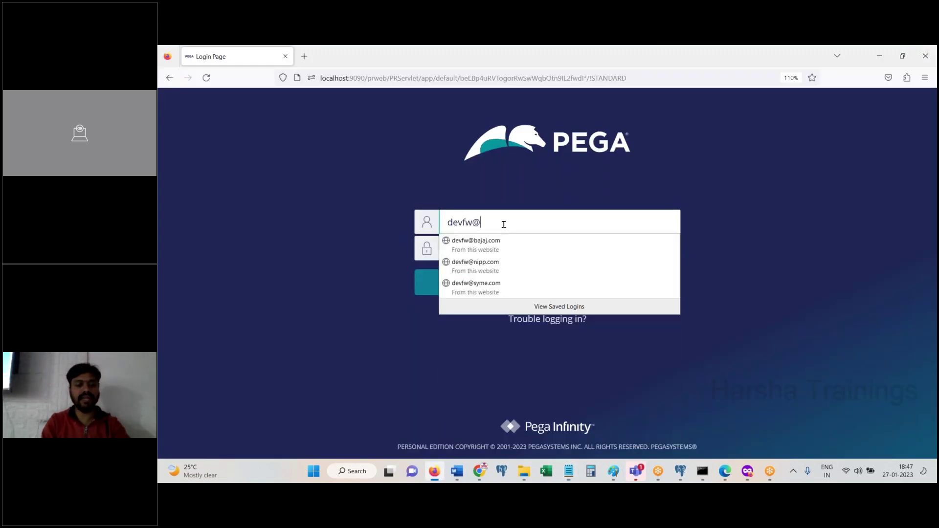
key(Tab)
key(Down)
key(Return)
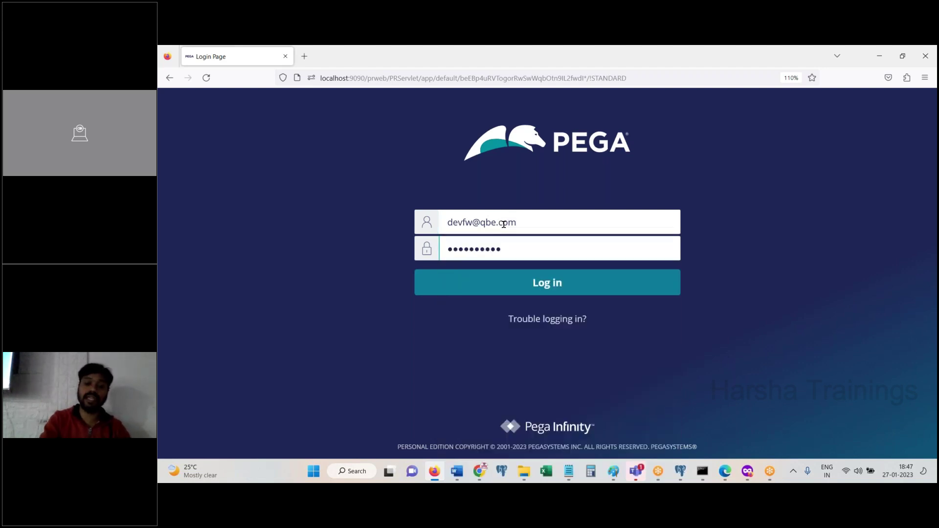
Paste the filled login screenshot, note 'Click on login' in Word, and log in.
click(456, 471)
key(ctrl+v)
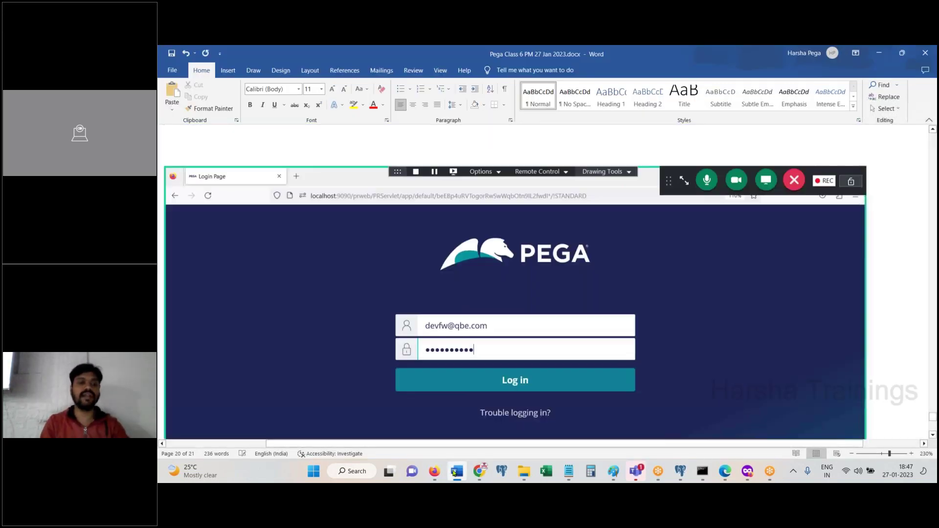
click(455, 470)
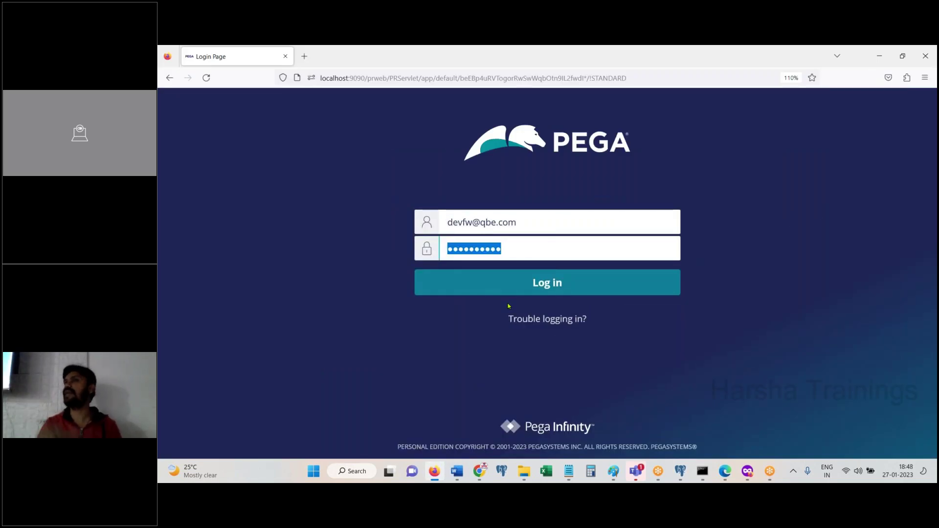
click(455, 470)
text(Clicko)
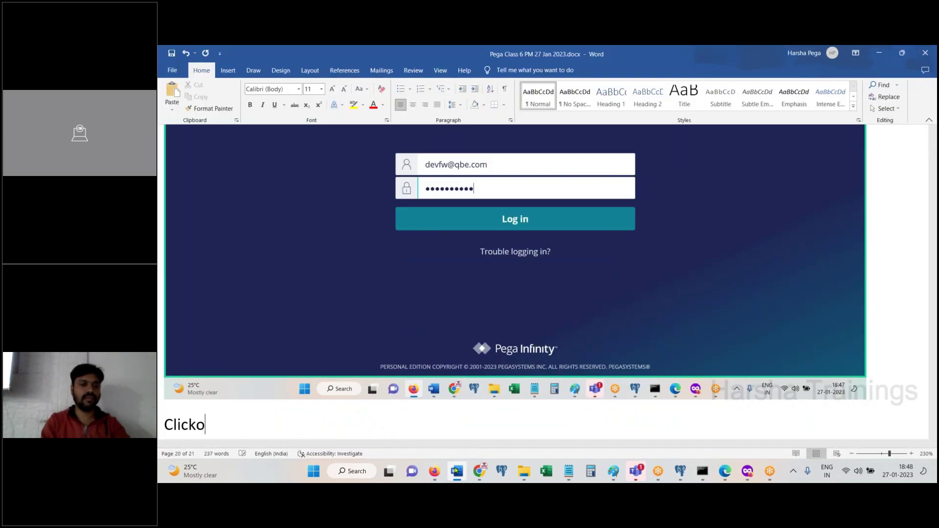
key(BackSpace)
text(on login)
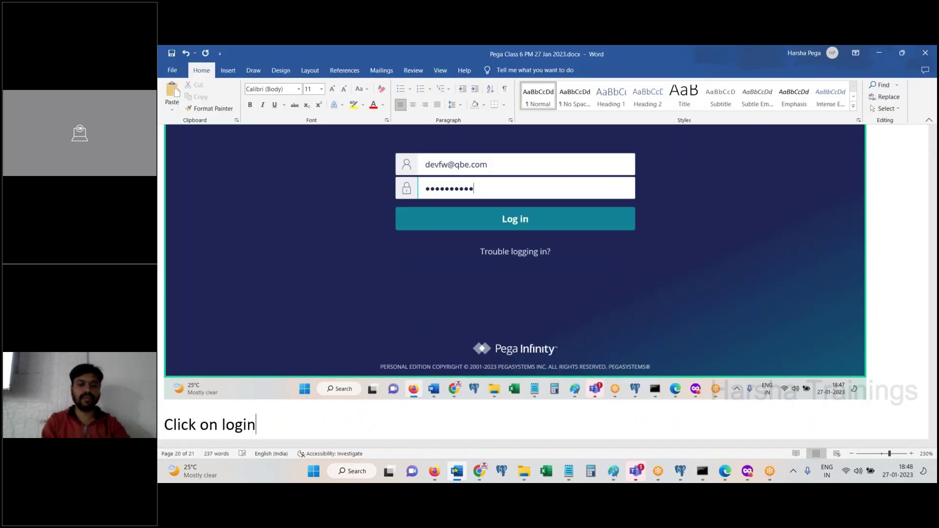
key(Return)
click(456, 471)
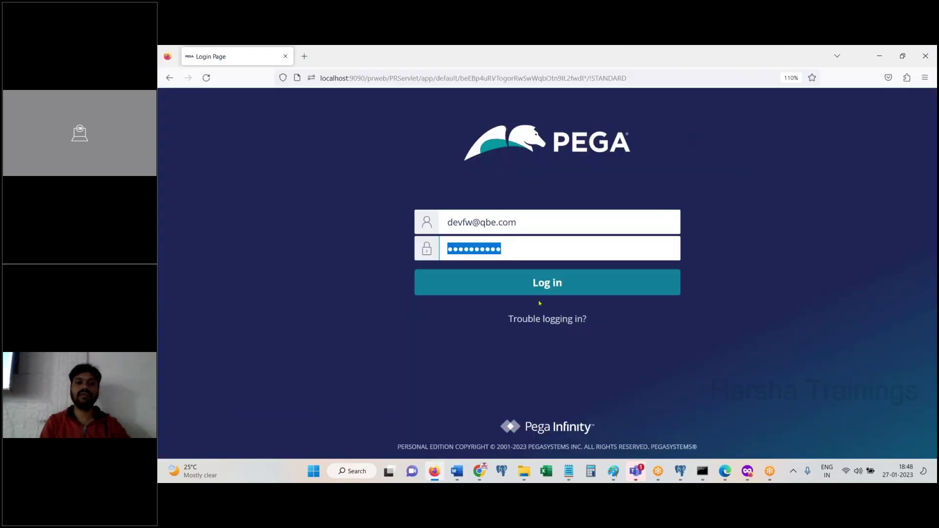
click(538, 281)
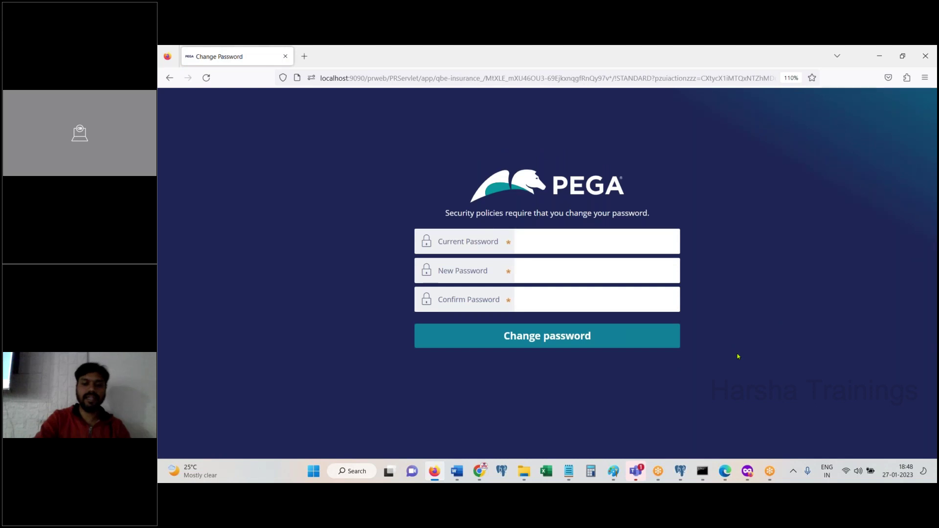
Copy the framework user's current password line from qbe.txt.
key(alt+Tab)
scroll(489, 245, down, 5)
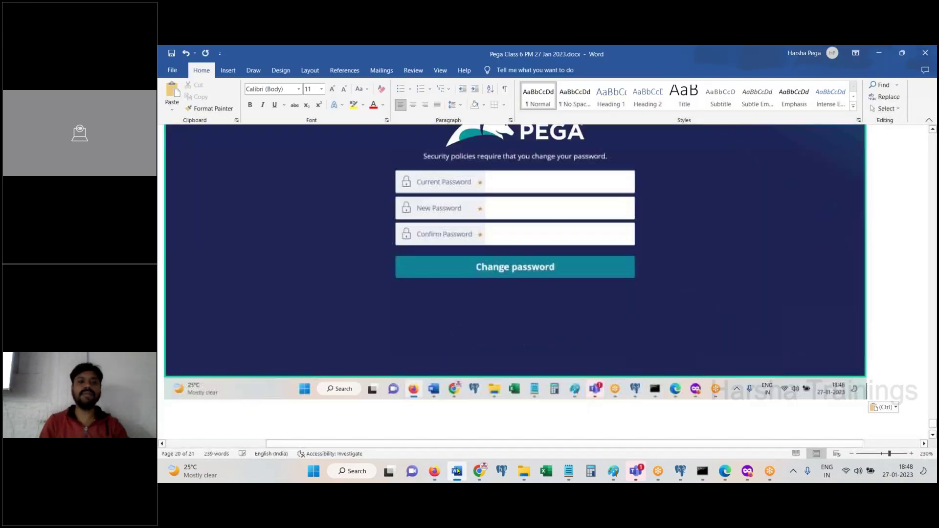
key(alt+Tab)
mouse_move(568, 471)
click(511, 416)
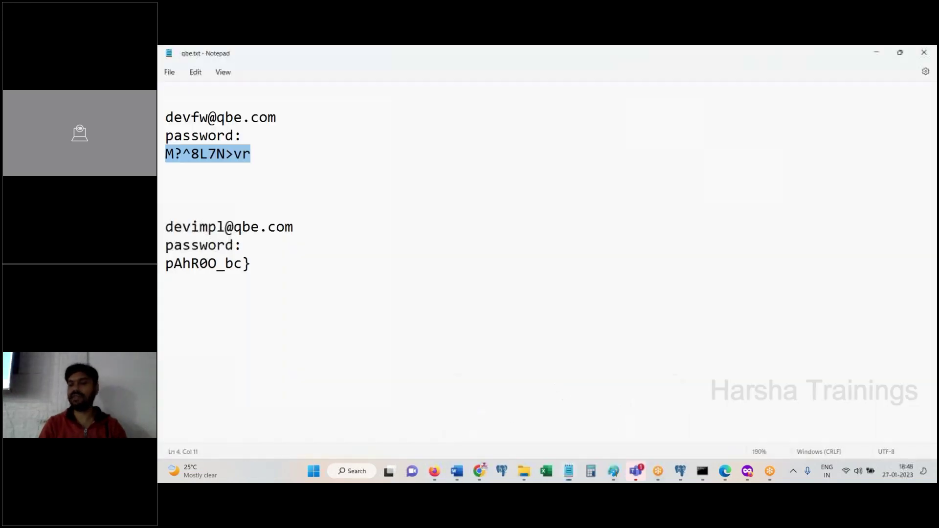
key(Down)
key(shift+Down)
double_click(220, 156)
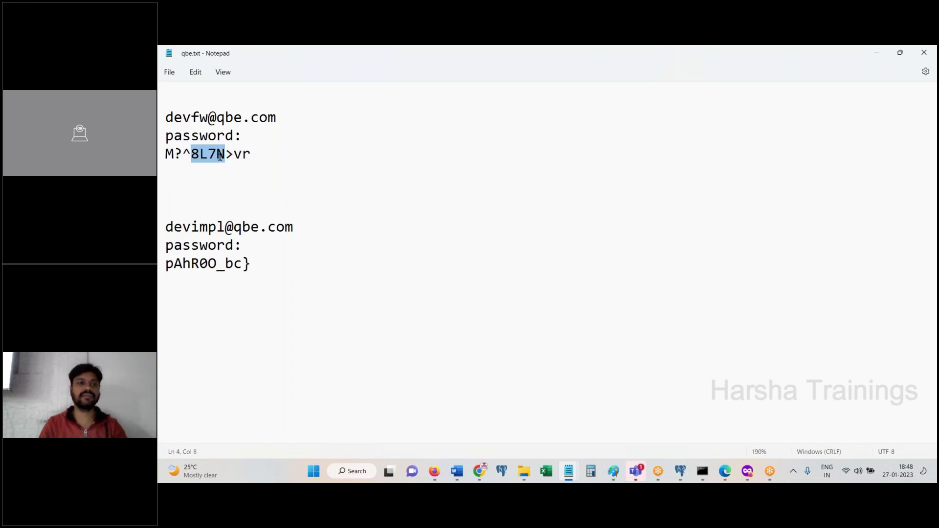
triple_click(260, 155)
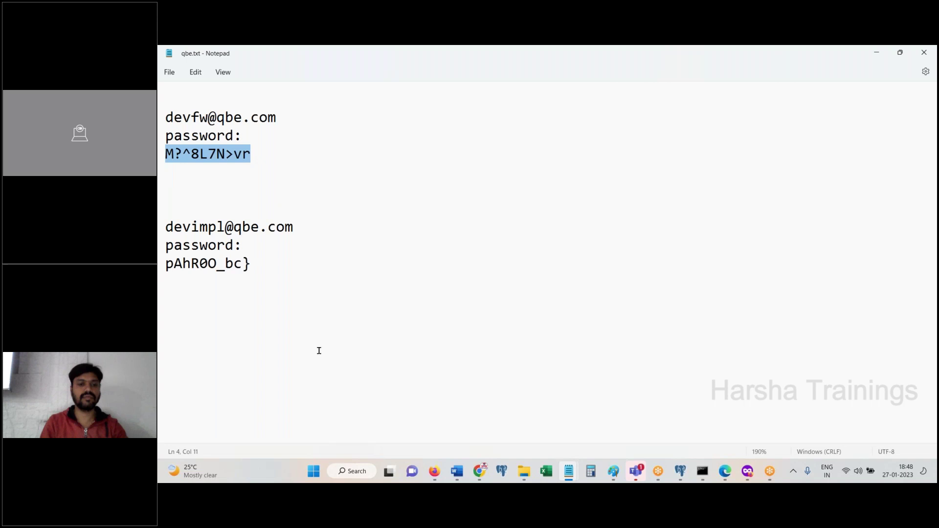
Fill Current Password with the copied password and enter the new password in both new fields.
click(434, 471)
click(587, 241)
key(ctrl+v)
click(562, 270)
key(Tab)
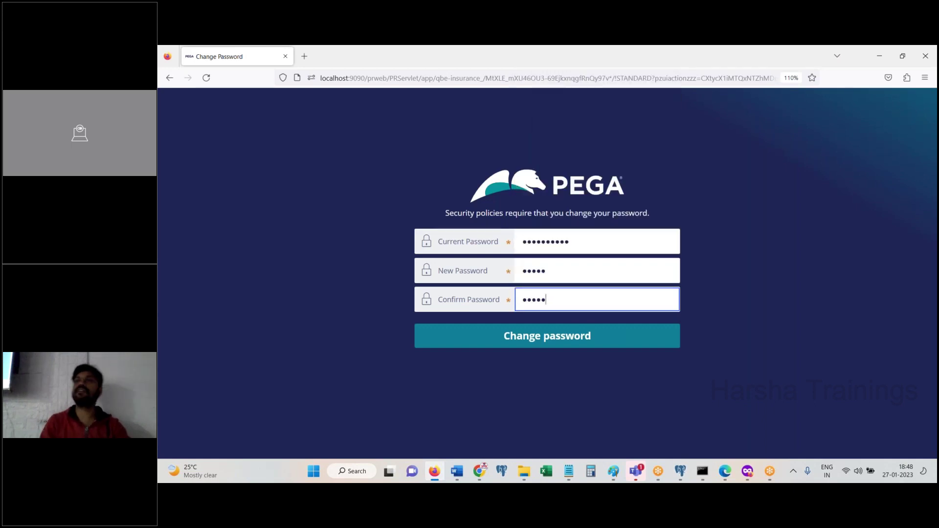
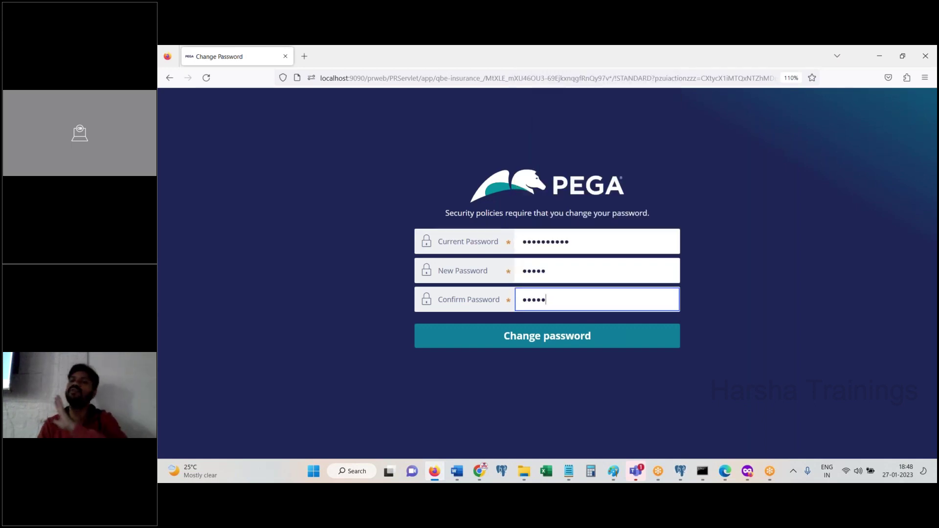
click(772, 321)
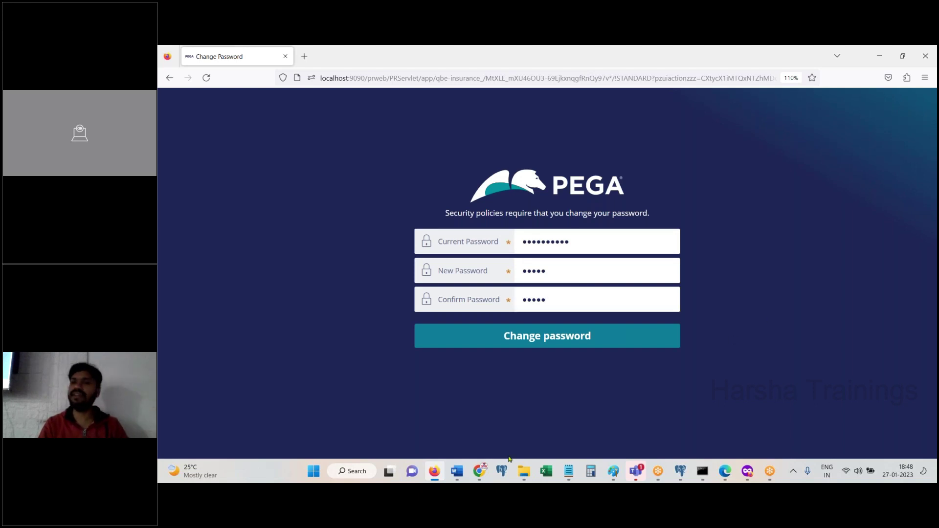
Paste the filled form screenshot, note 'Click on change password' in Word, and submit the change.
click(455, 472)
key(ctrl+v)
click(451, 476)
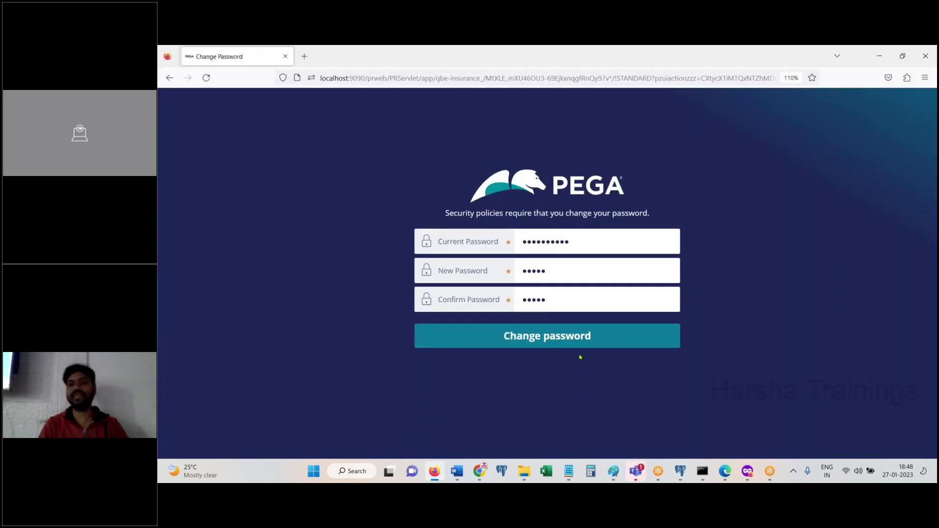
click(456, 472)
text(Clic)
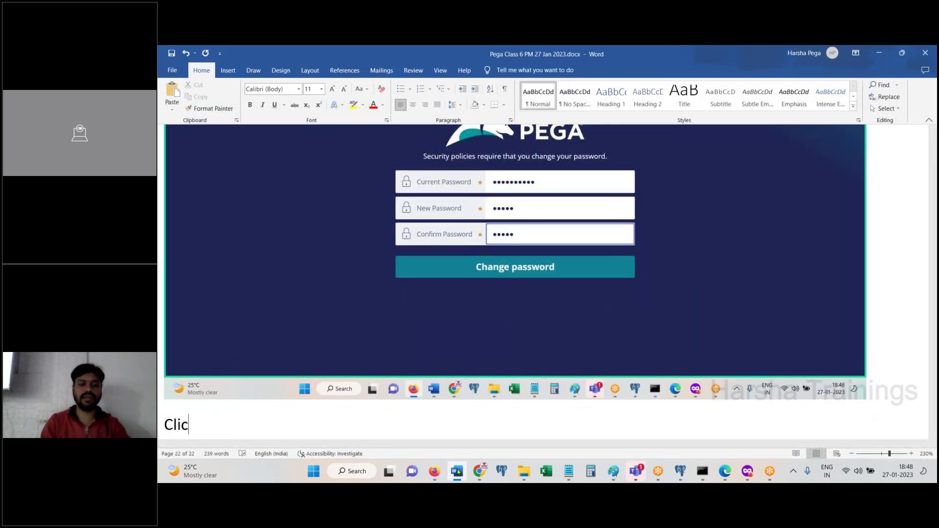
text(k on change pasw)
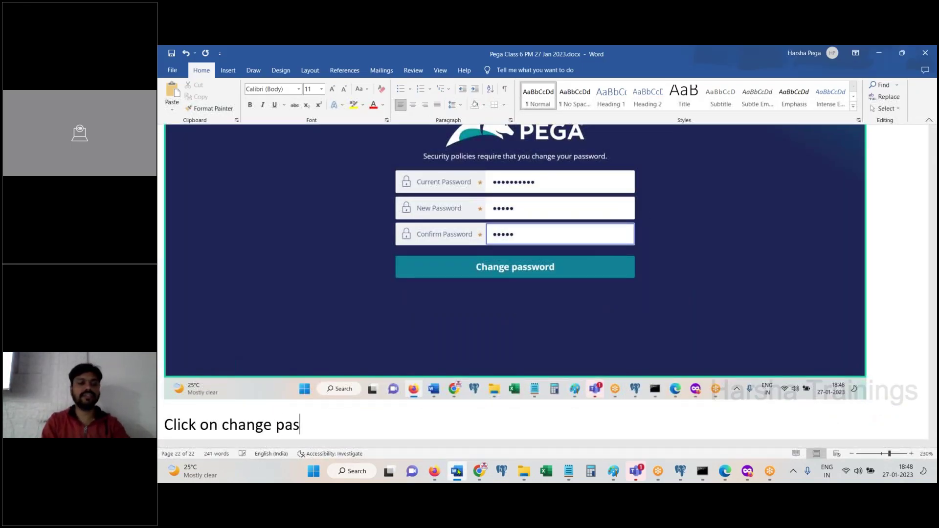
key(BackSpace)
text(s)
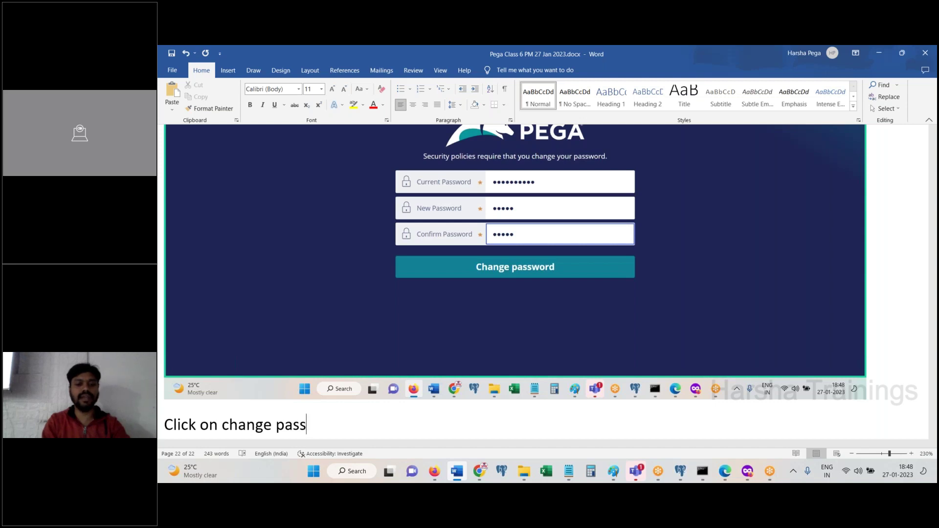
text(word)
key(Return)
click(457, 472)
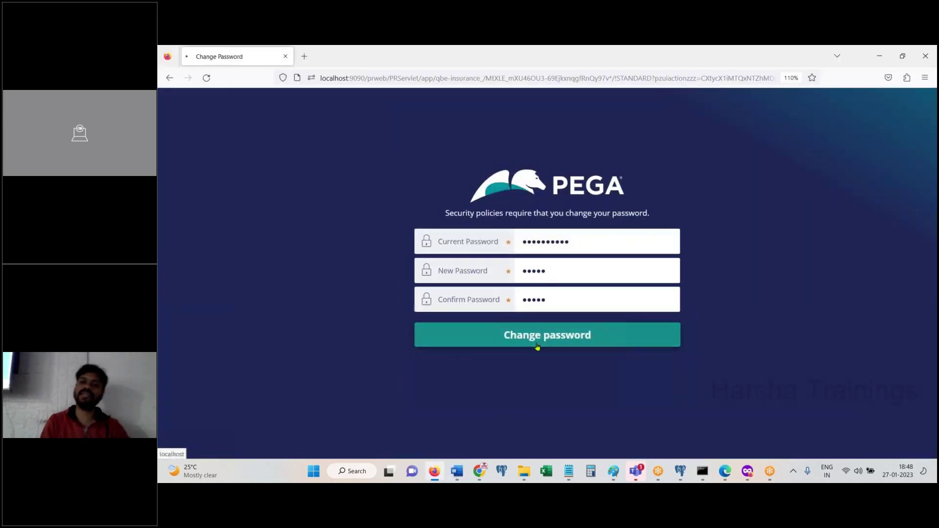
click(538, 347)
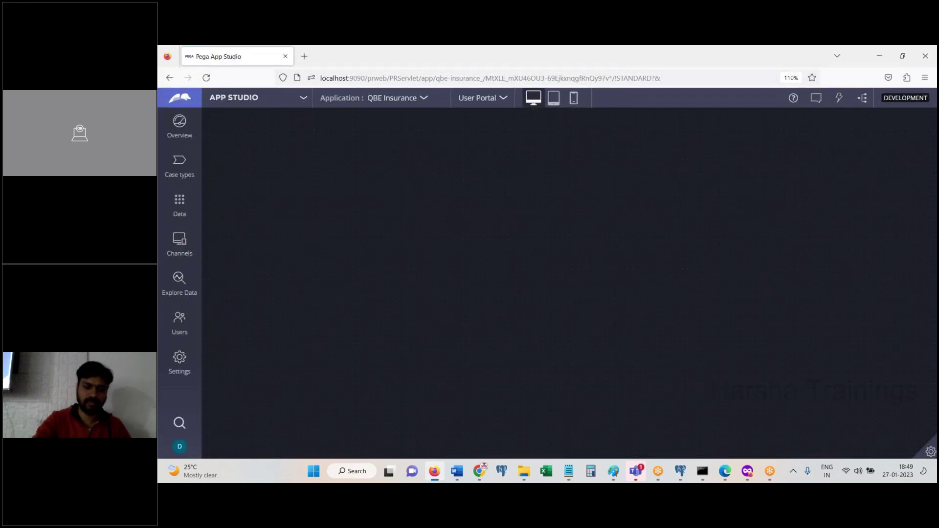
Add the caption 'This is called app studio' with the App Studio screenshot to the Word notes.
click(457, 472)
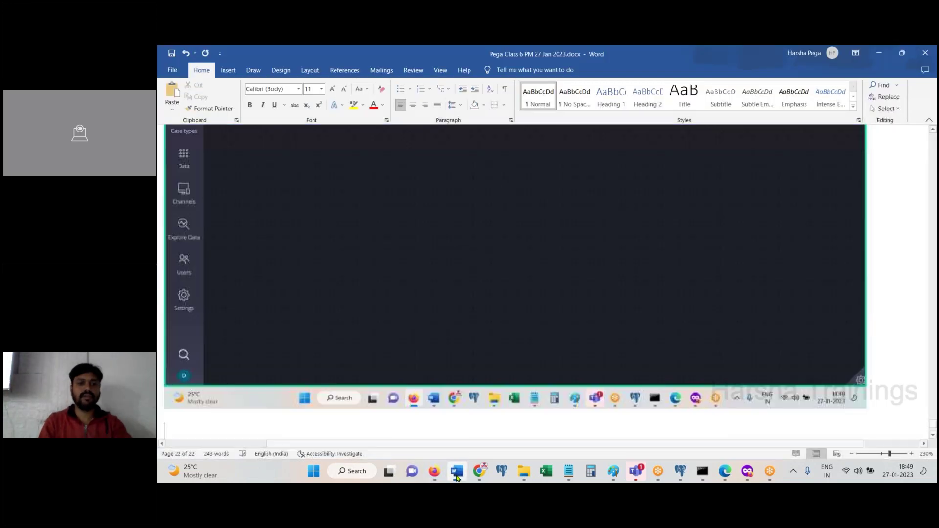
text(This is called )
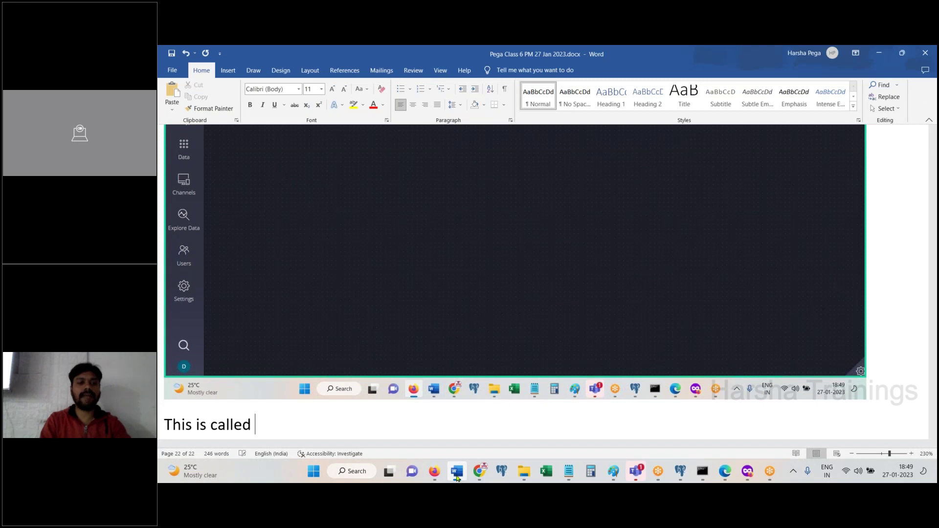
text(app studio)
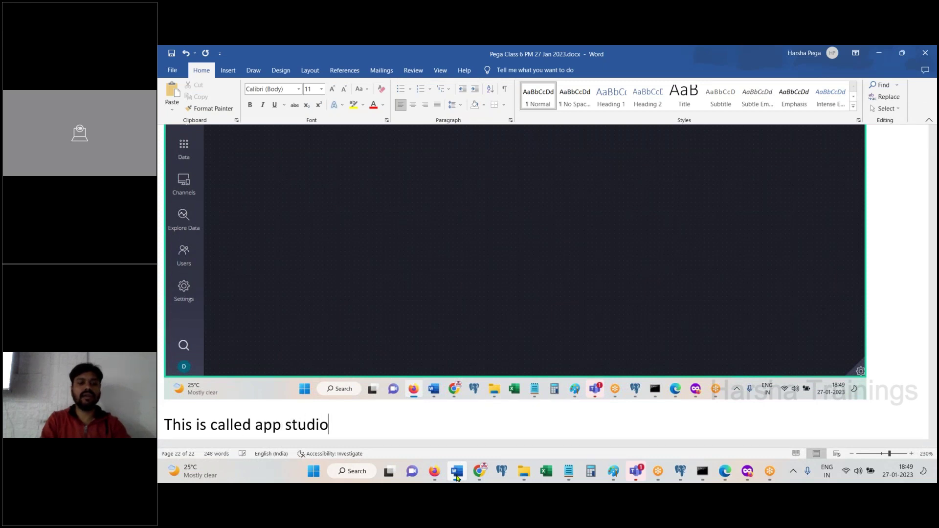
key(Return)
click(457, 472)
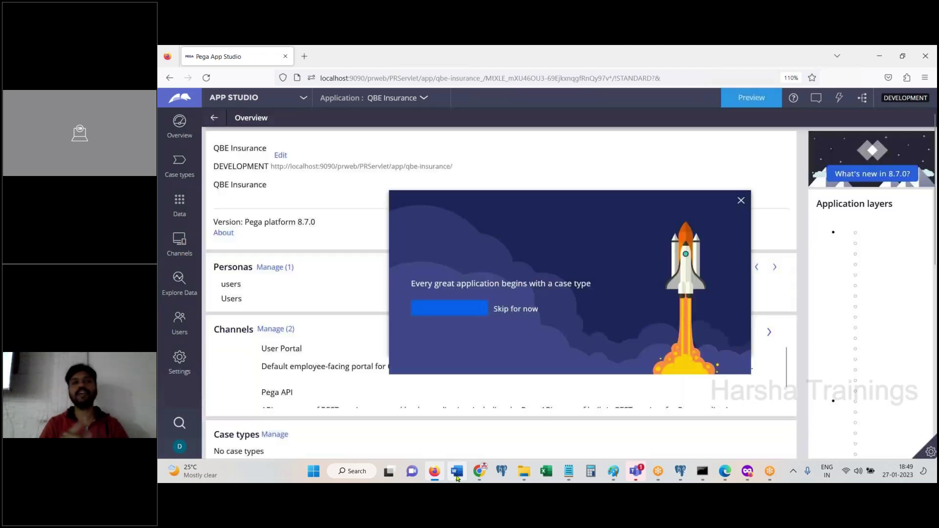
click(457, 473)
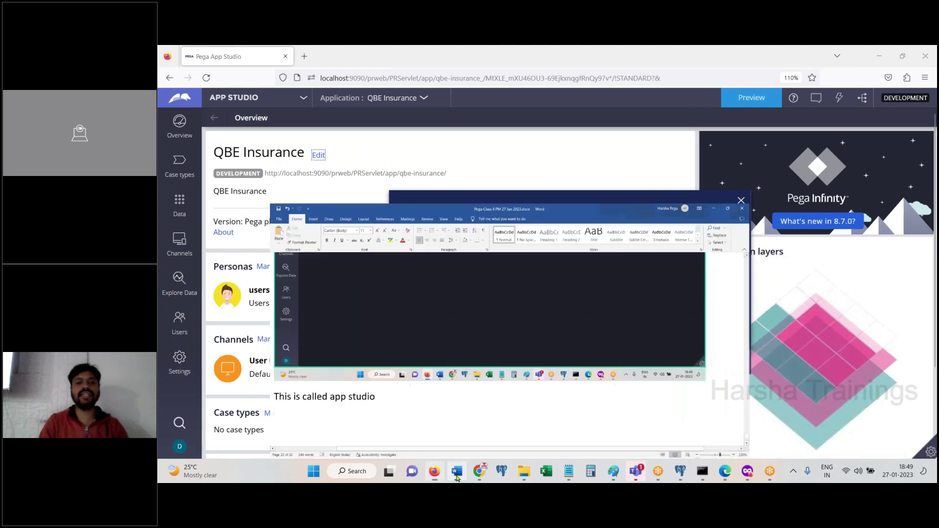
key(Delete)
key(ctrl+v)
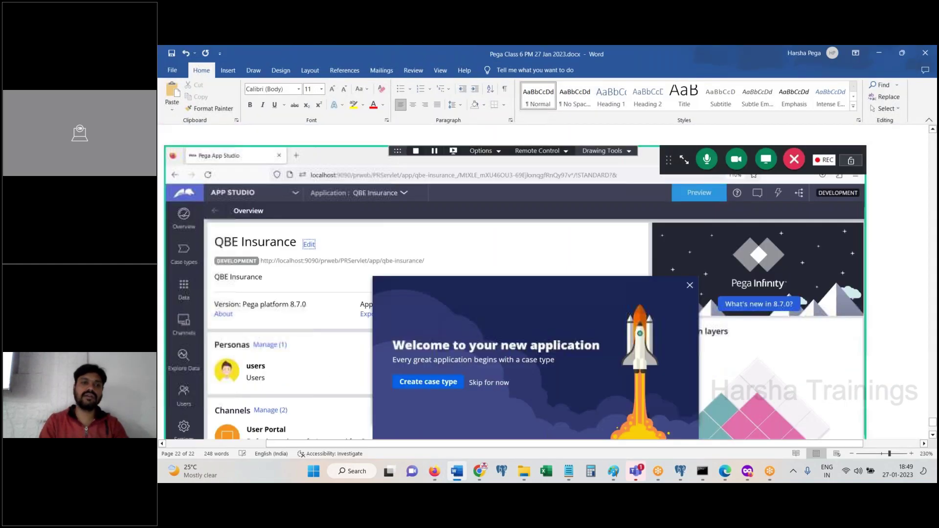
key(ctrl+End)
key(Return)
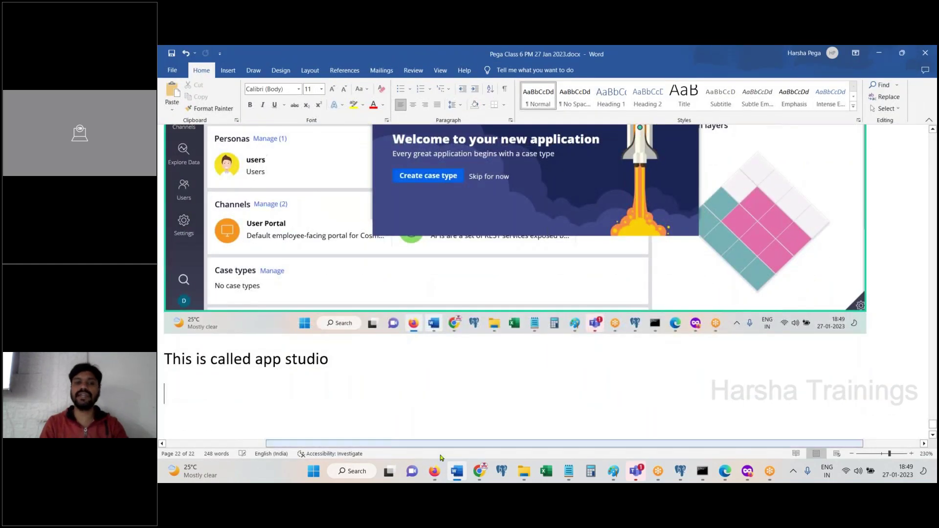
Open the App Studio studio switcher and start the Word note 'Click on app'.
click(434, 471)
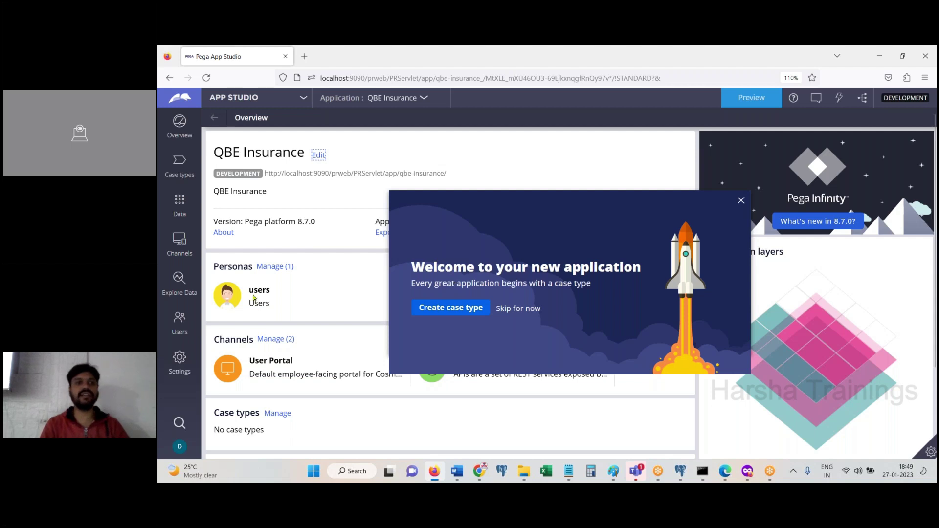
click(266, 98)
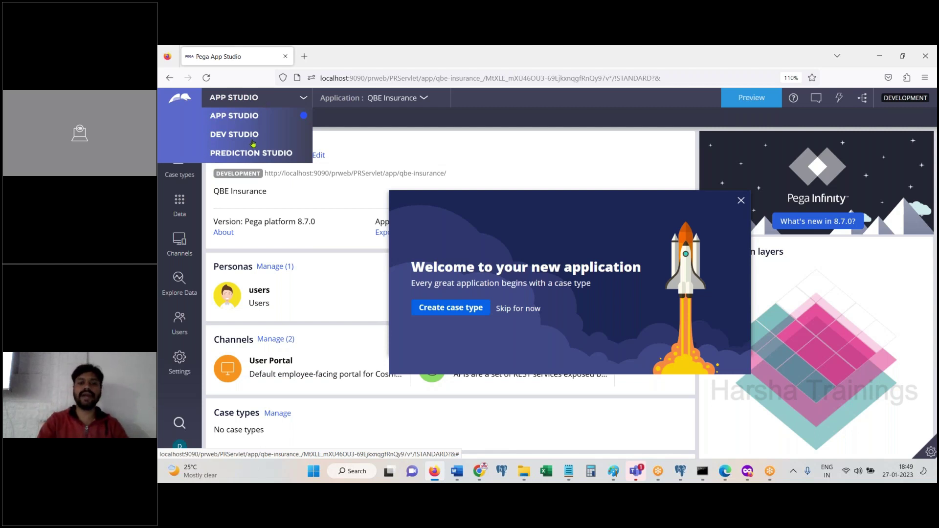
click(457, 477)
text(Click on aapp)
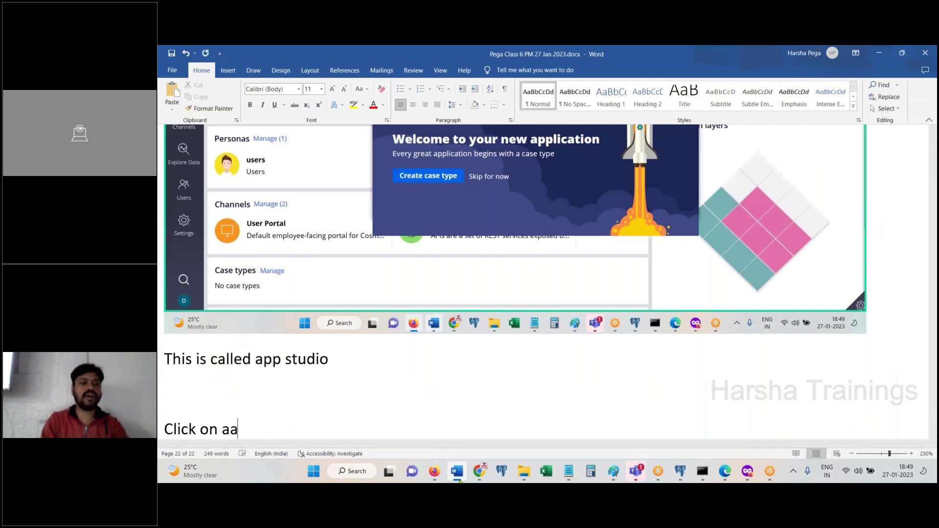
Complete the note 'Click on app studio menu --> Dev studio' and paste the Pega screenshot below it.
key(BackSpace)
key(BackSpace)
key(BackSpace)
key(BackSpace)
text(app studio )
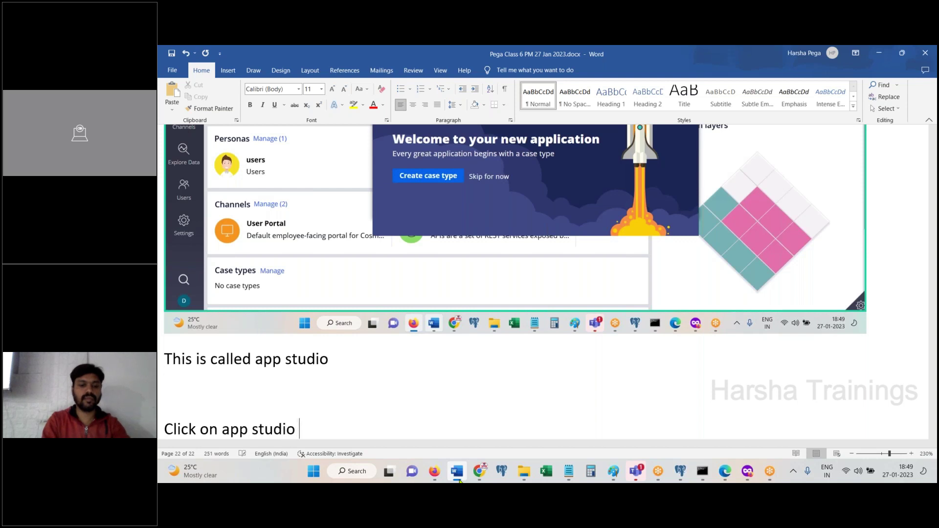
text(menu --> Dev stu)
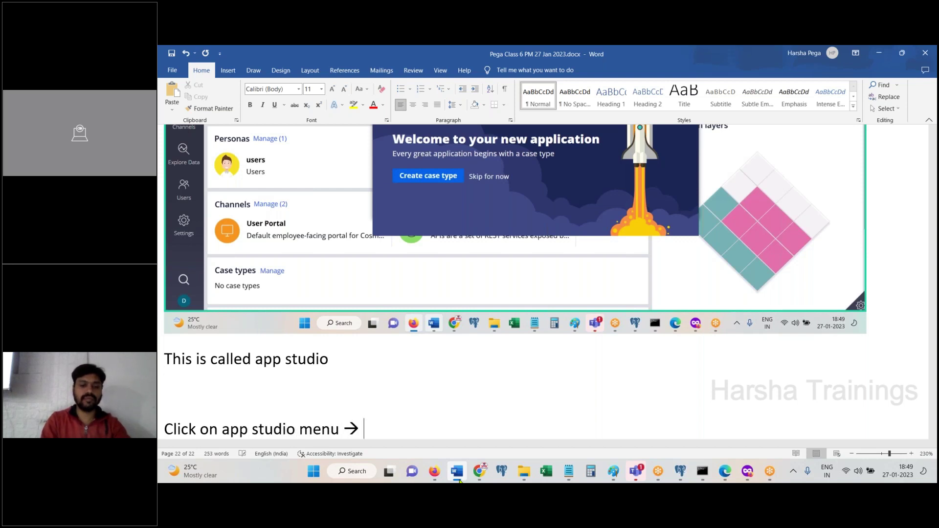
text(dio)
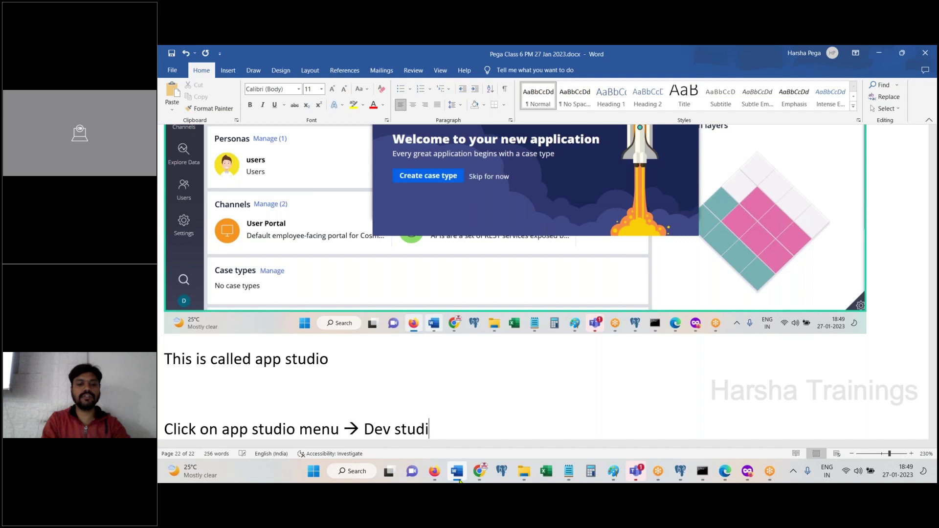
key(Return)
key(ctrl+v)
Switch from App Studio to Dev Studio, landing on the QBE Insurance Application Overview.
click(434, 471)
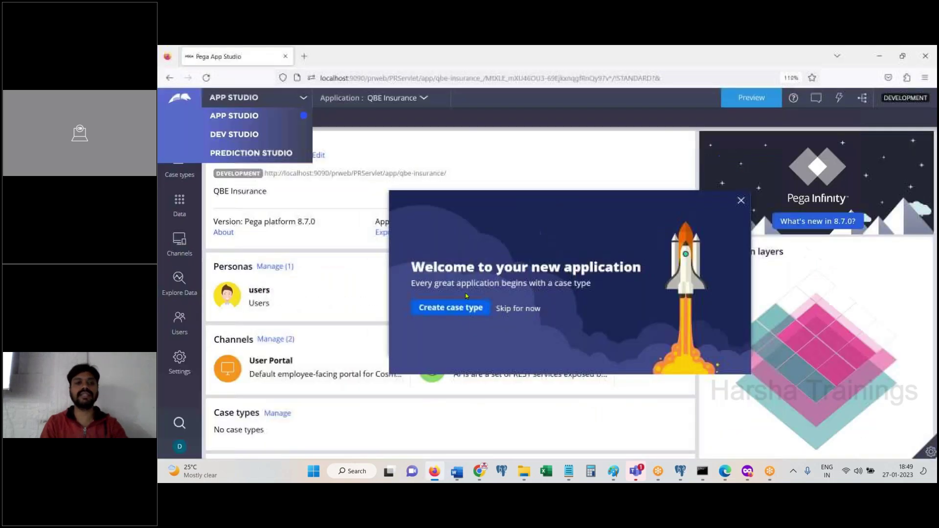
click(263, 138)
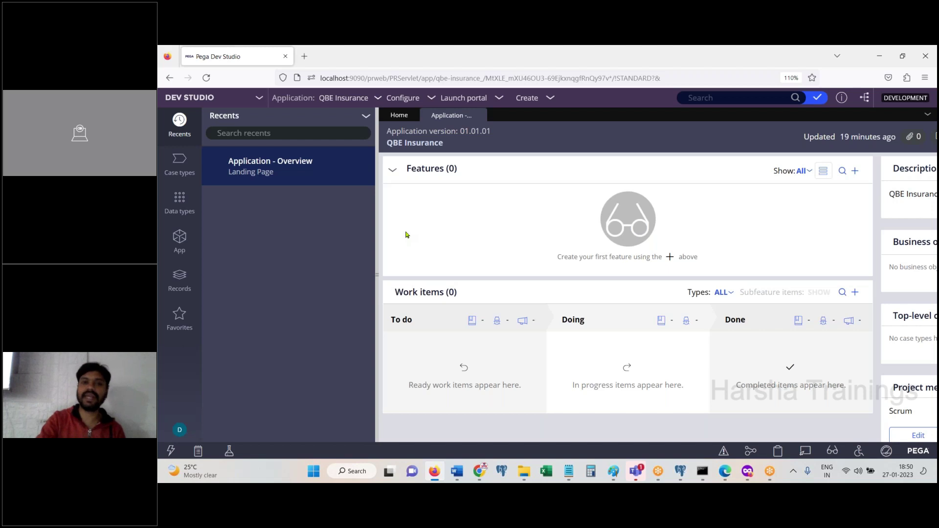
click(459, 475)
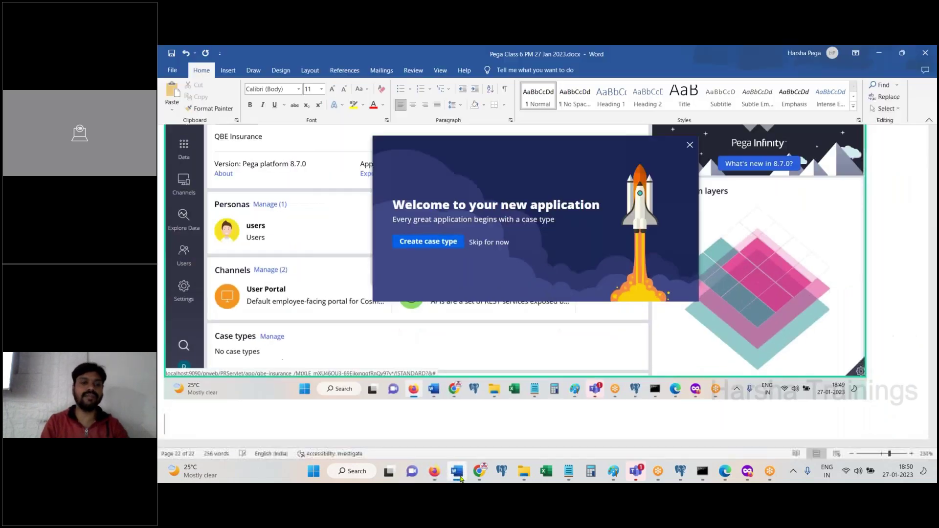
click(459, 474)
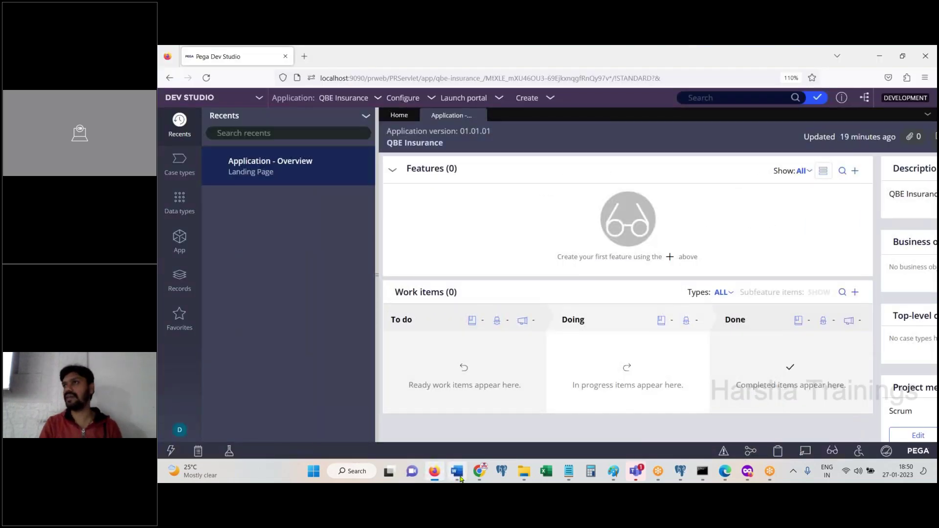
Open App Explorer in Dev Studio and note 'Click on app explorer' in Word.
click(181, 239)
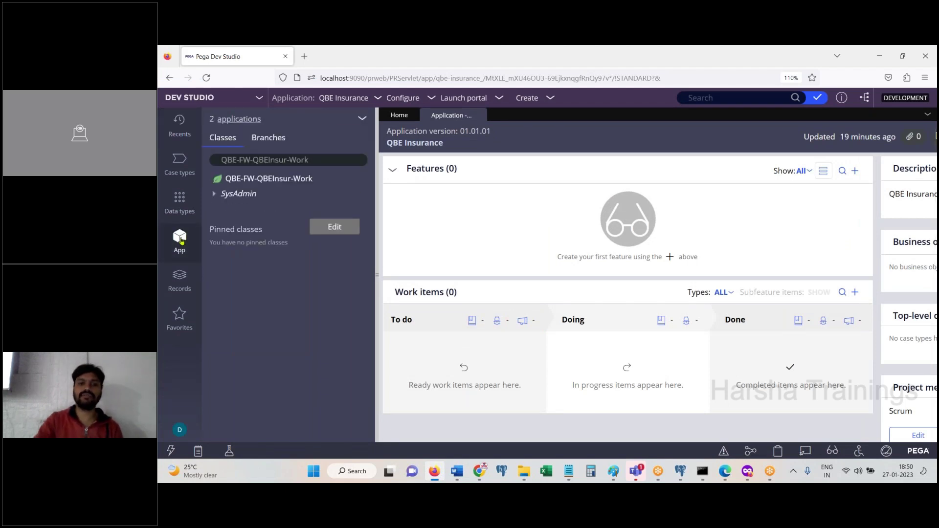
click(457, 471)
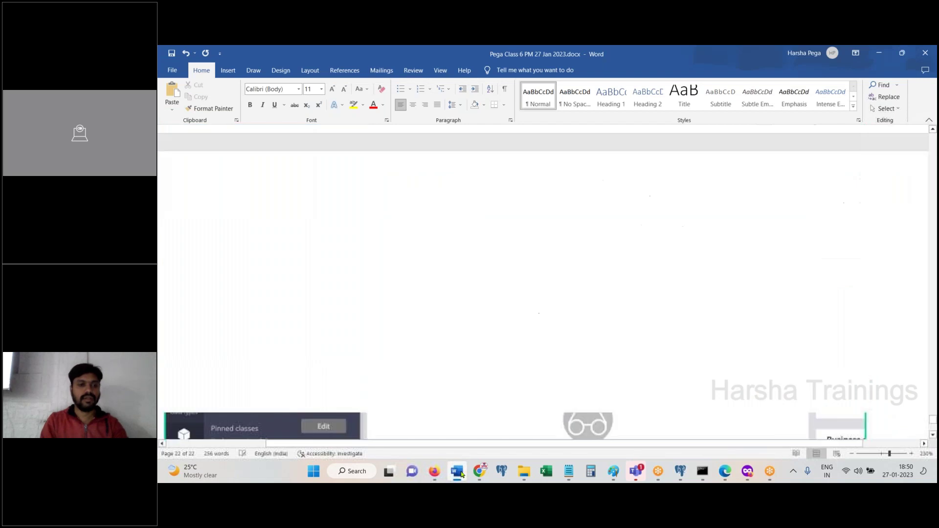
text(Click on app ex)
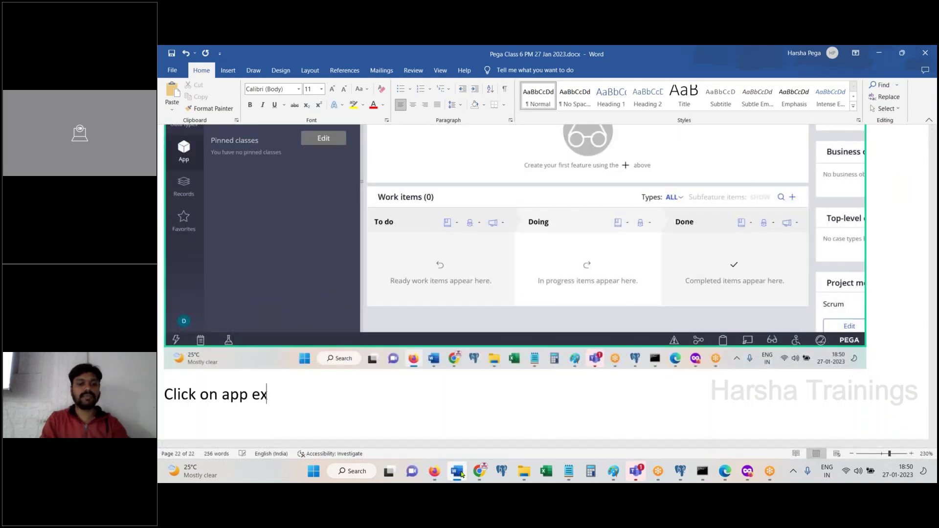
text(plorer)
key(Return)
click(457, 471)
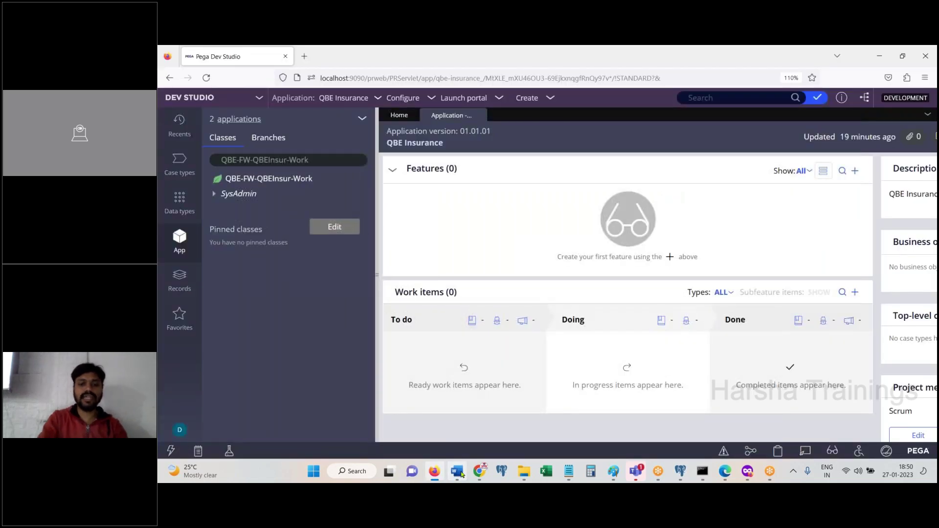
Highlight the 2 applications label and add the note 'Shows 2 applications.'.
click(461, 474)
scroll(458, 294, down, 3)
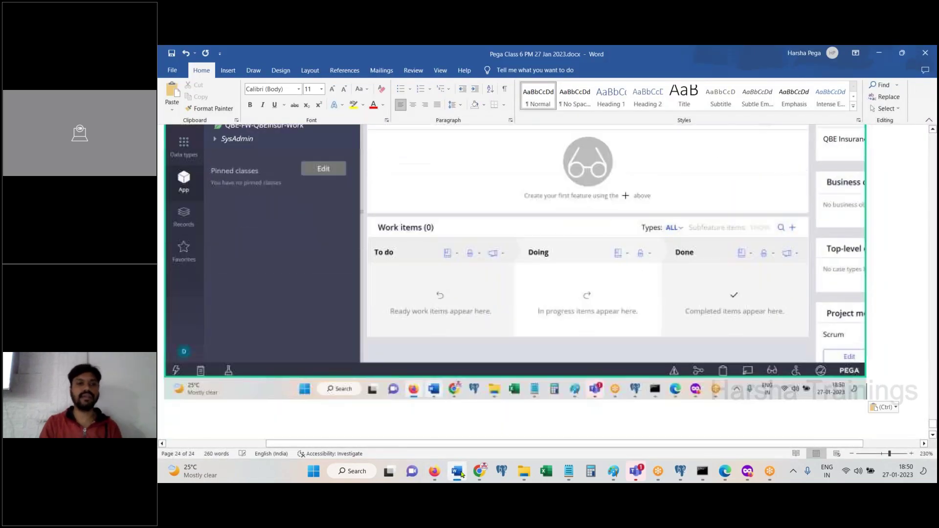
click(457, 470)
drag(264, 126, 210, 128)
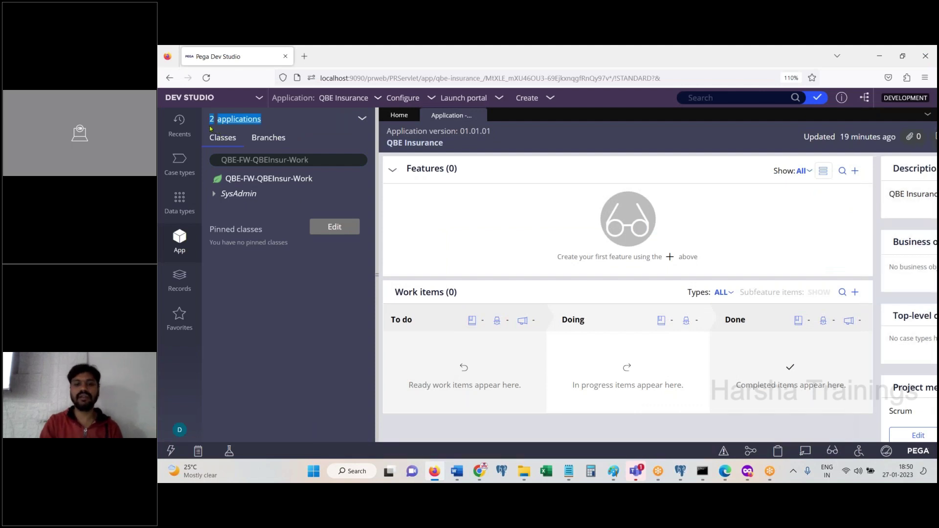
click(456, 473)
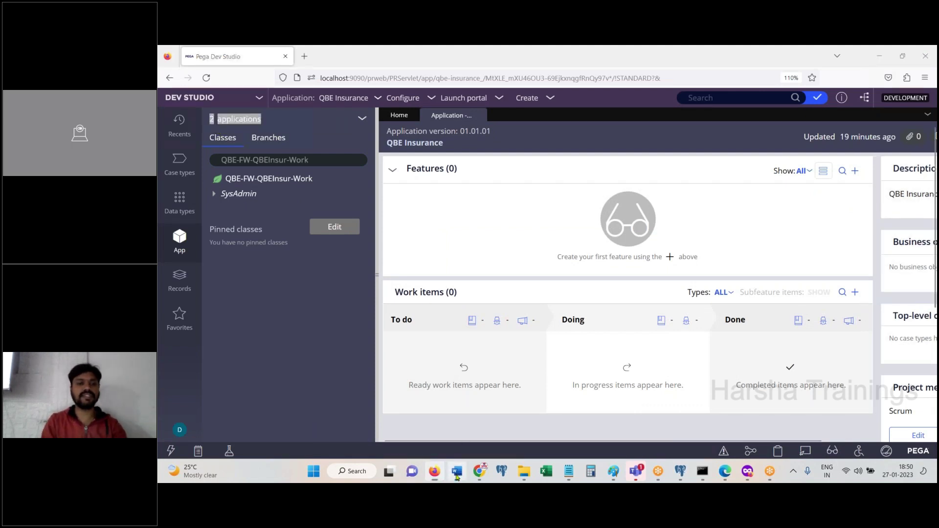
text(Shows 2 applications.)
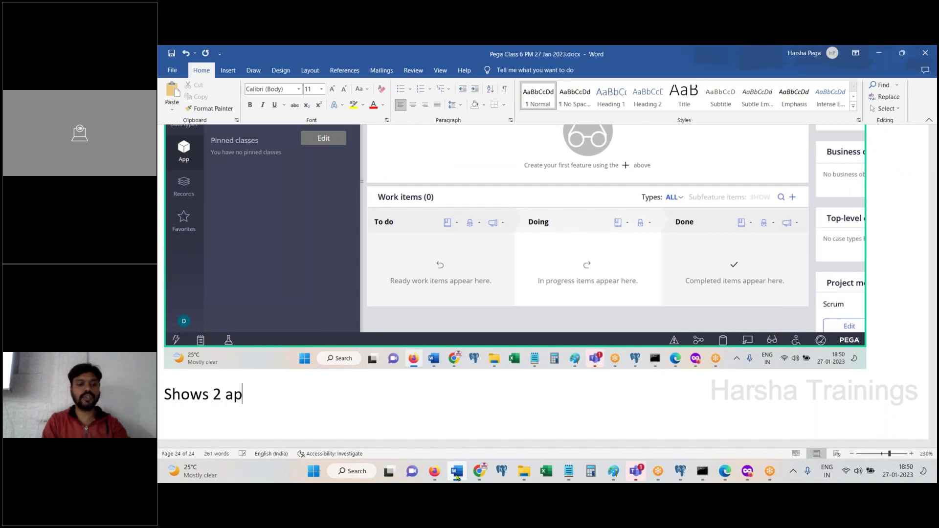
key(Return)
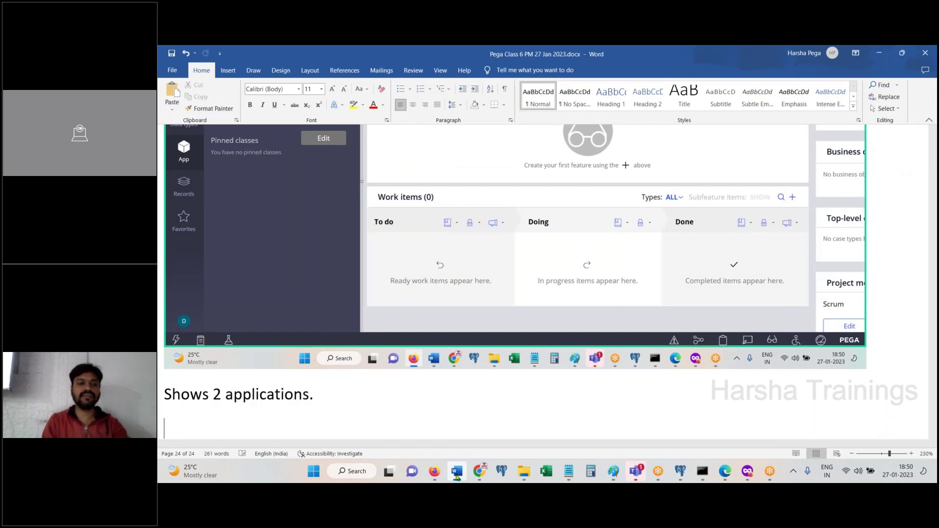
click(456, 473)
Note in Word that the QBE FW login gives access to 2 applications.
click(248, 120)
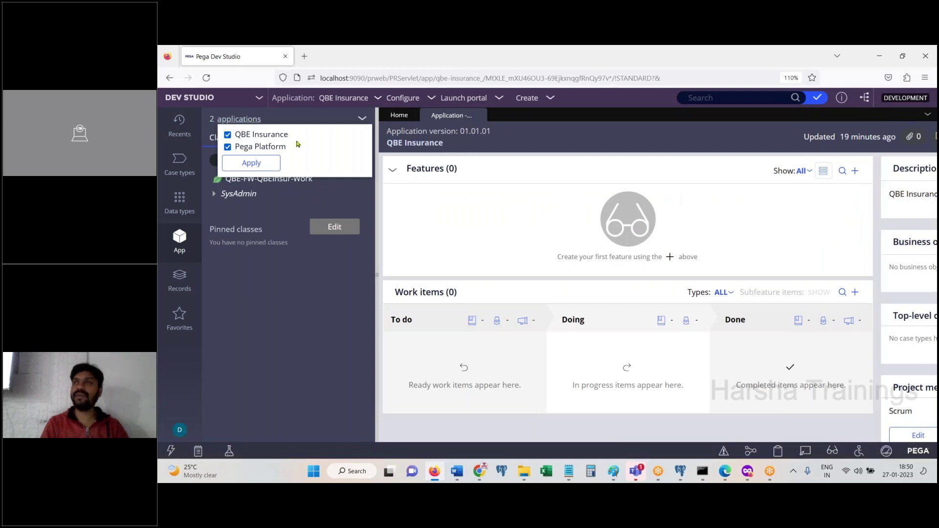
click(457, 471)
text(When we login to QBE FW app)
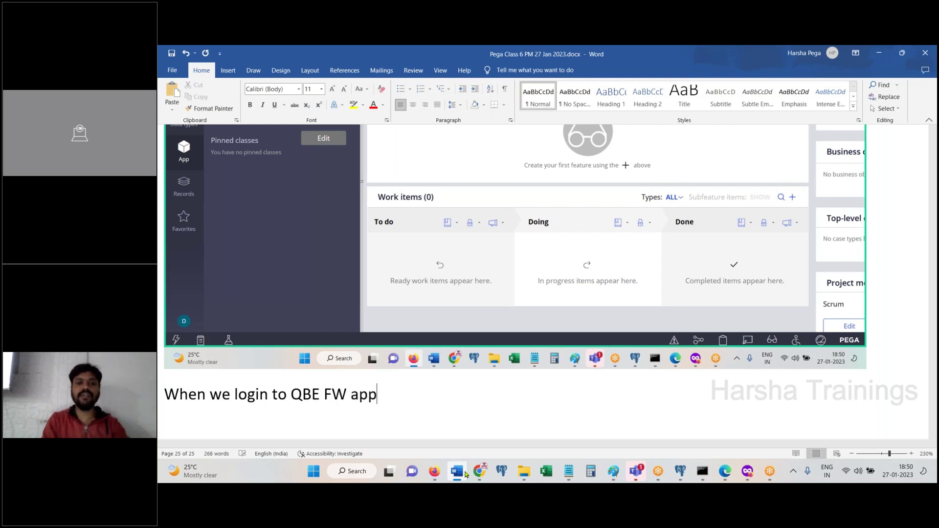
text(lication, we have acces)
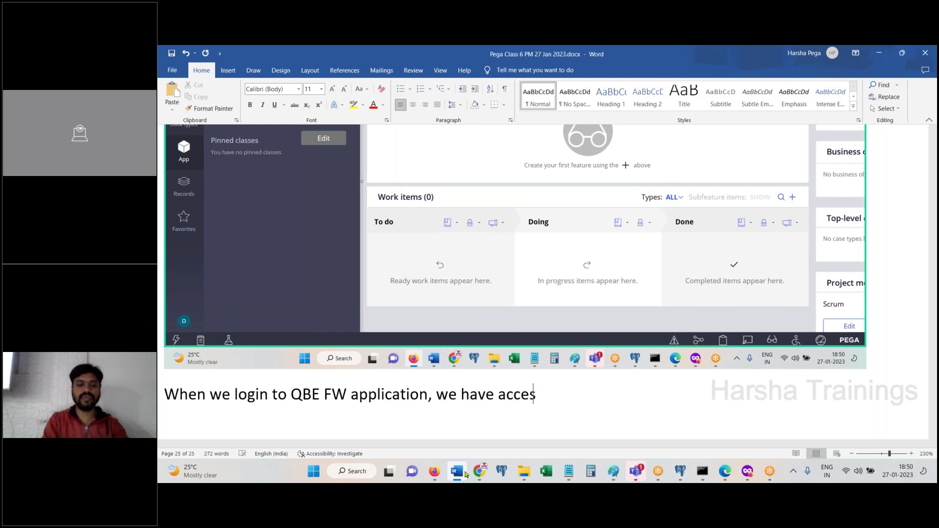
text(s to 2 applications)
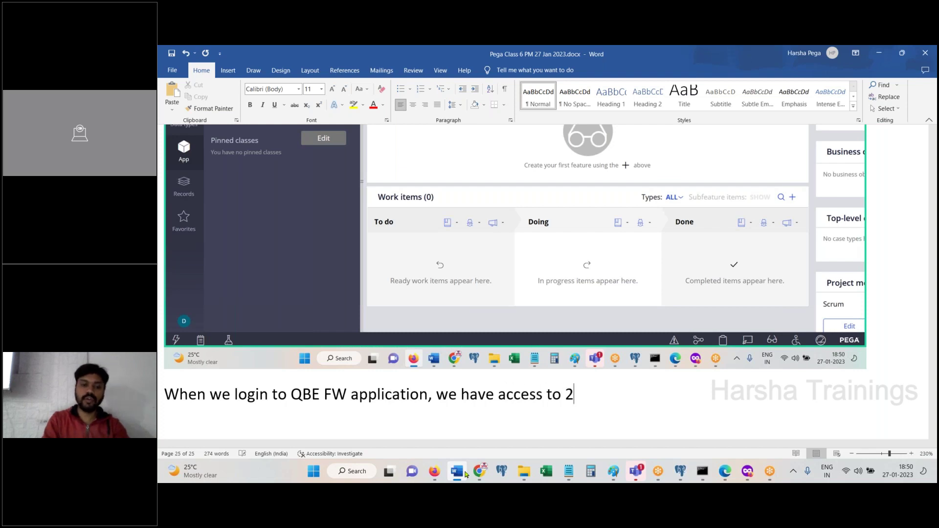
List 'QBE Insurance ( FW)' and 'Pega Platform.' as numbered items.
key(Return)
key(Tab)
key(BackSpace)
text(1,)
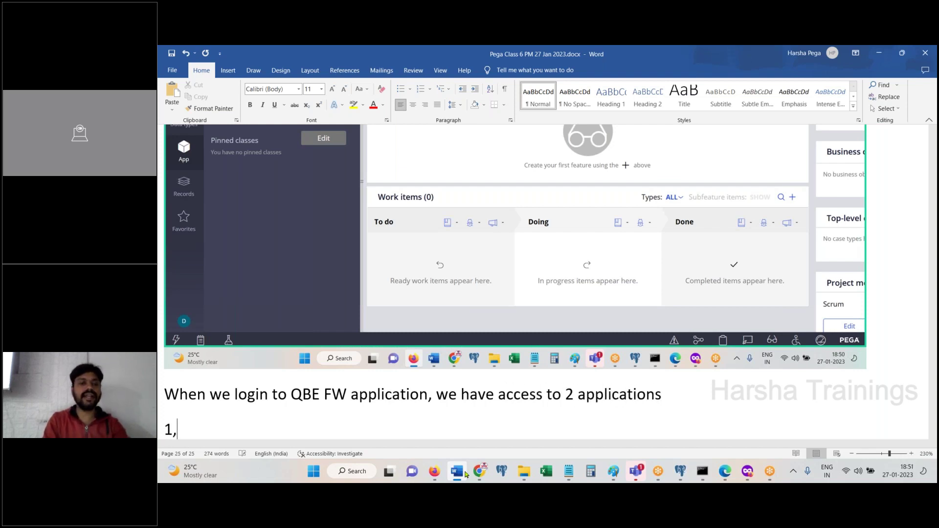
text( Q)
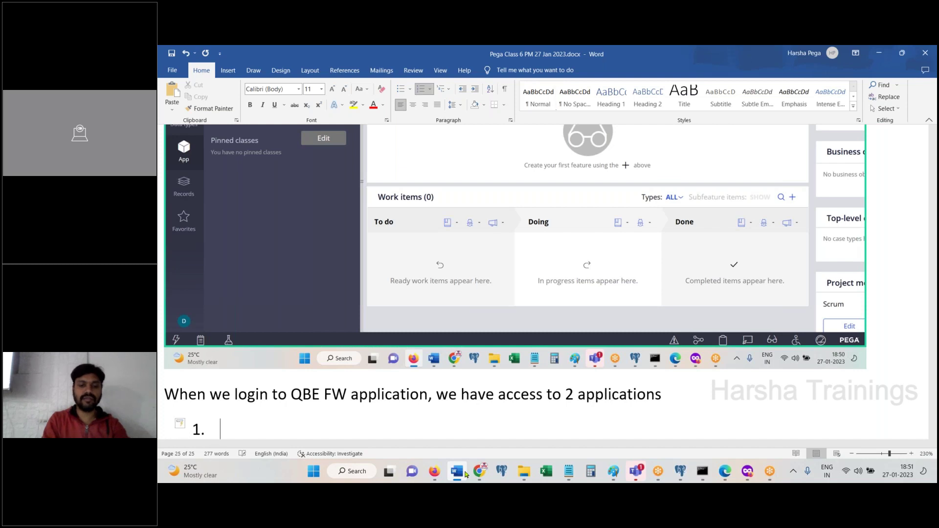
text(BE )
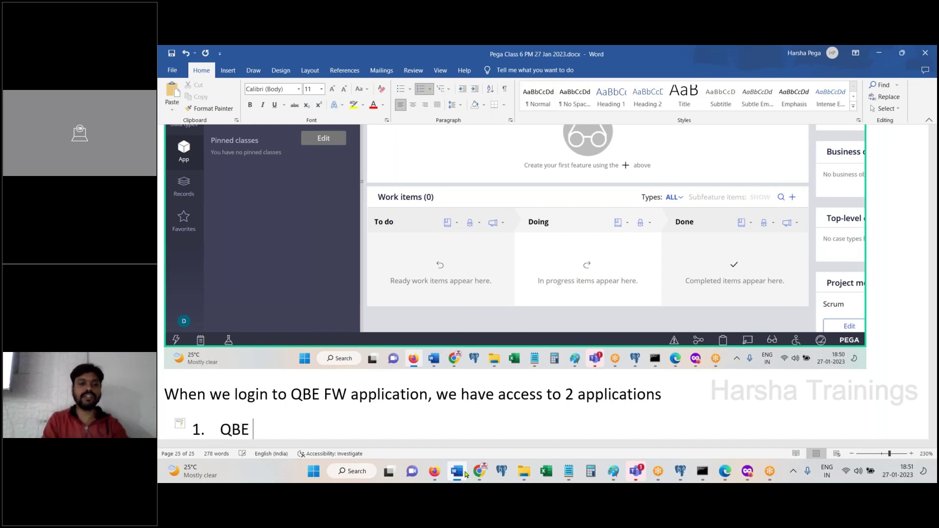
text(Insurance ()
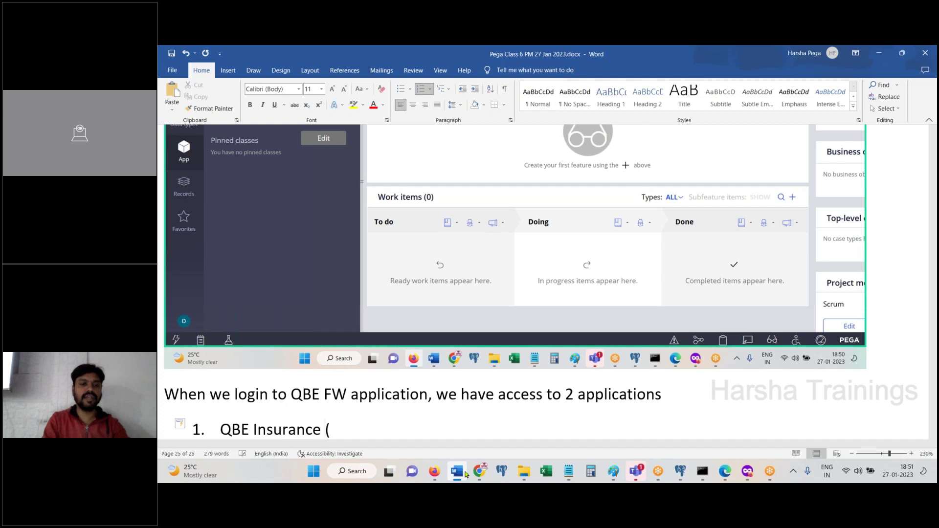
text( FW))
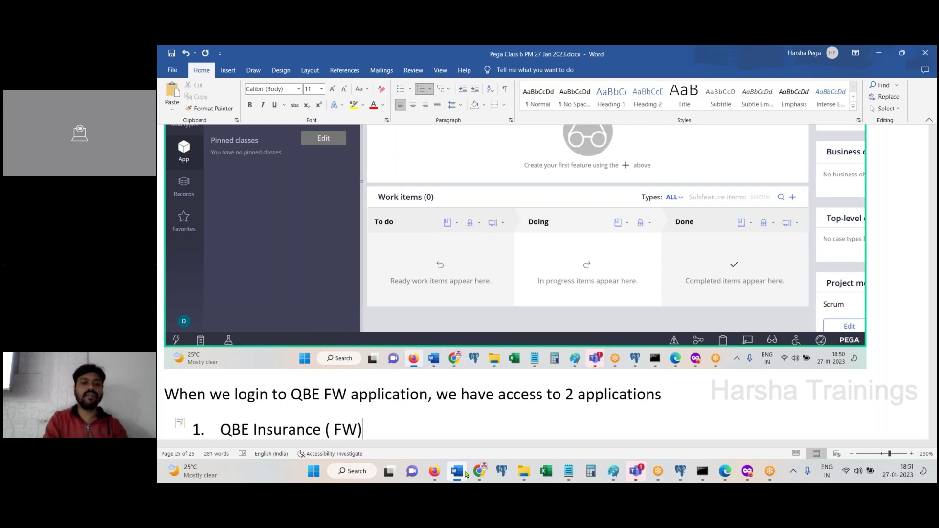
key(Return)
text(Pega Platform.)
End the numbered list and add a plain 'Log off' line below it.
key(Return)
key(BackSpace)
key(BackSpace)
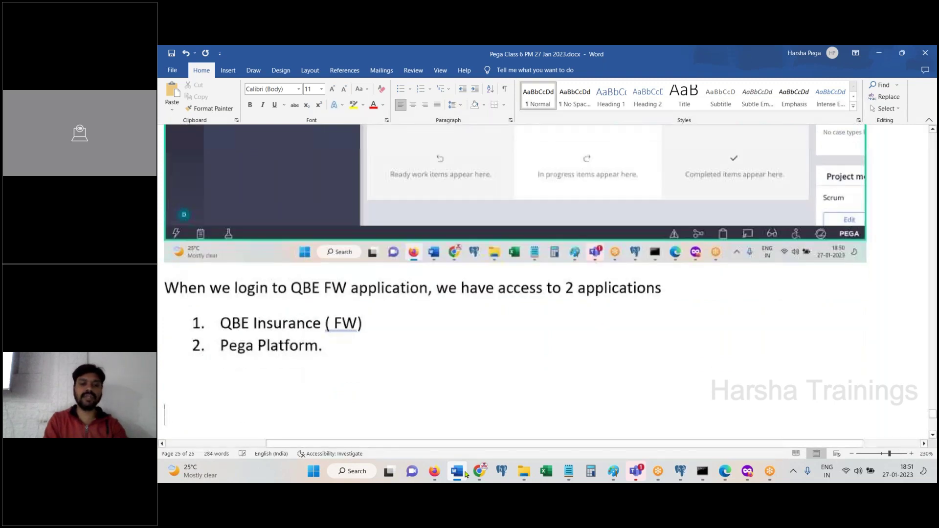
text(L)
key(BackSpace)
text(Log off)
key(Return)
Open the Dev Studio operator menu and paste its screenshot into the Word notes.
click(434, 471)
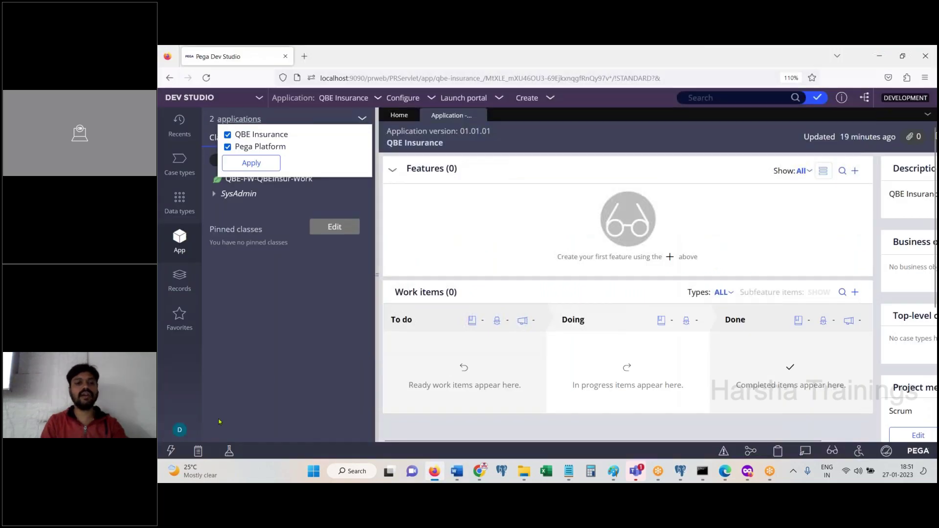
click(181, 429)
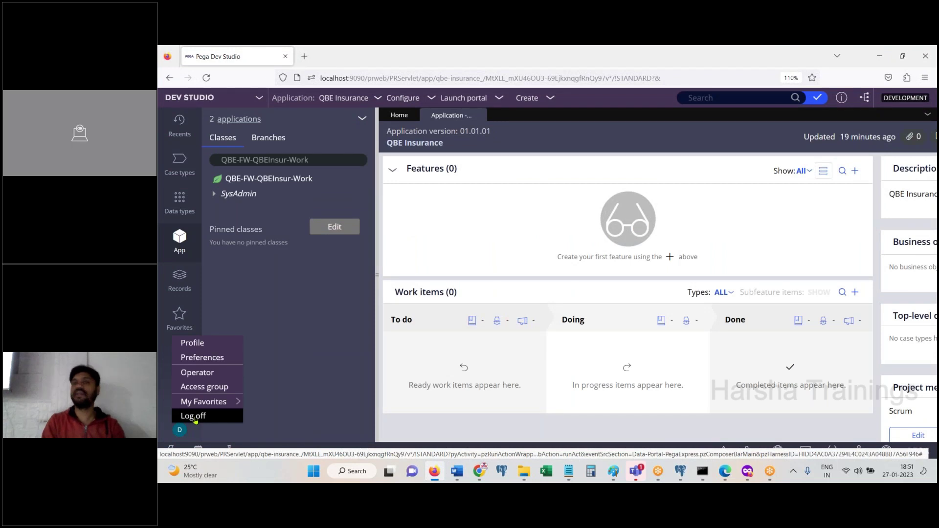
click(457, 471)
key(ctrl+v)
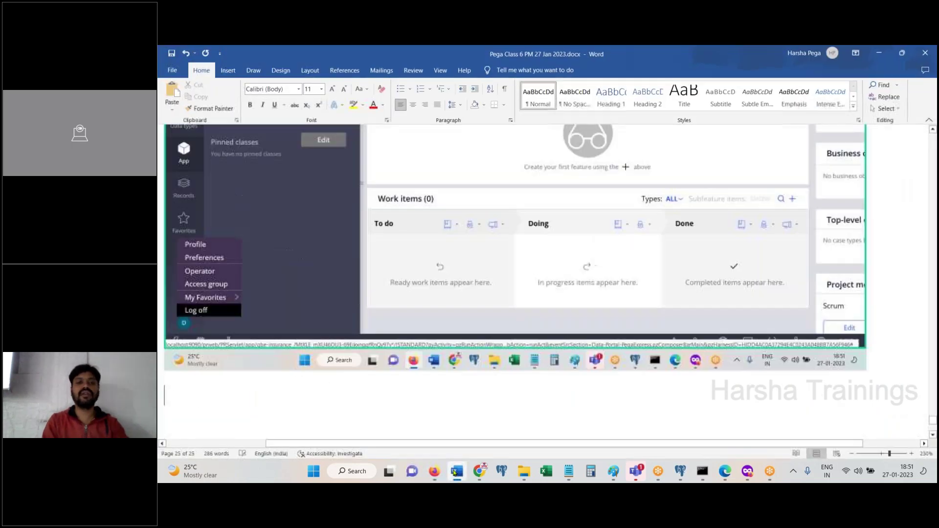
Add a 'Logoff' line to the notes and return to the browser login page.
text(Logoff)
key(Return)
click(454, 472)
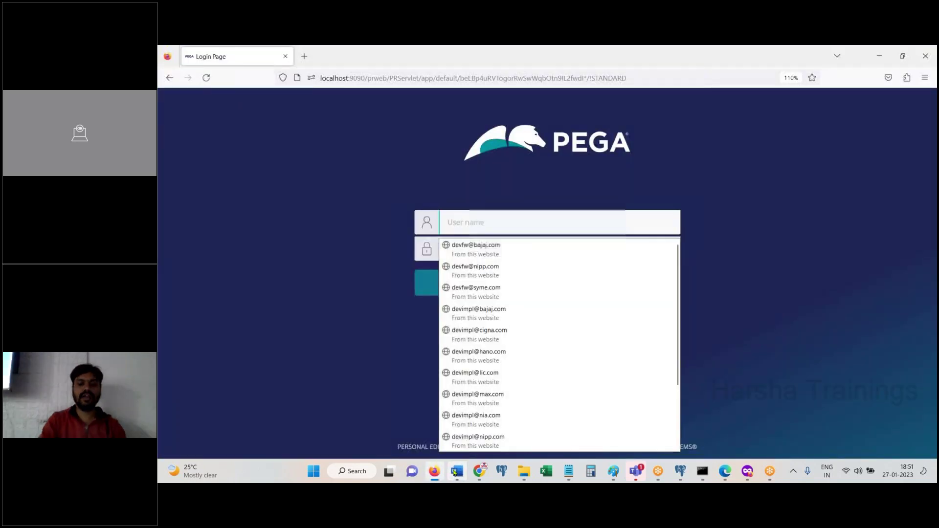
click(455, 472)
click(455, 472)
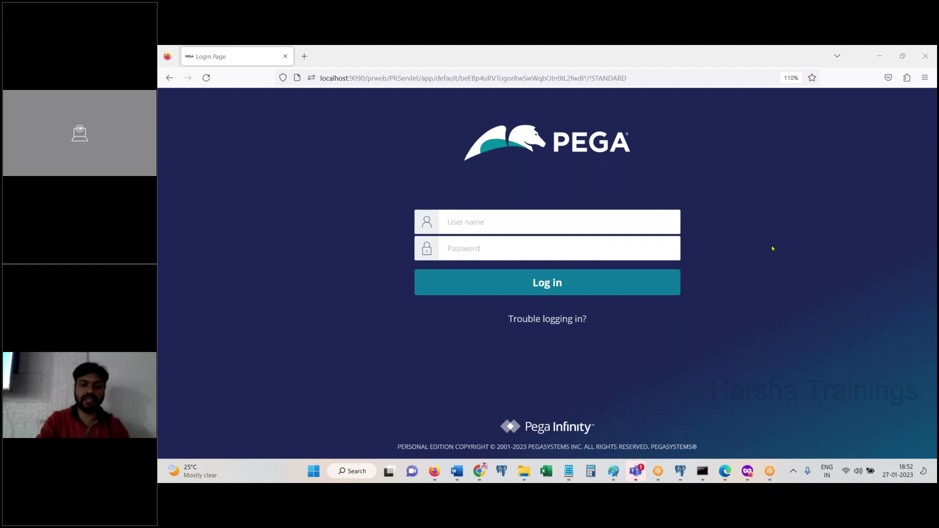
Add the note 'Let's login using IMPL credentials' in Word.
click(464, 470)
text('s login using IMPL credentials)
key(Return)
click(585, 472)
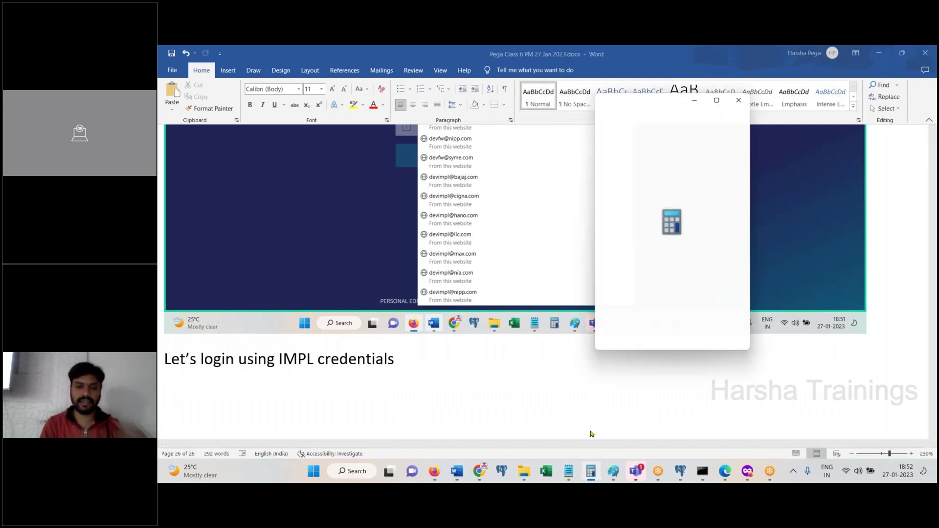
click(743, 96)
Select the implementation developer's password in qbe.txt and return to the login page.
mouse_move(571, 467)
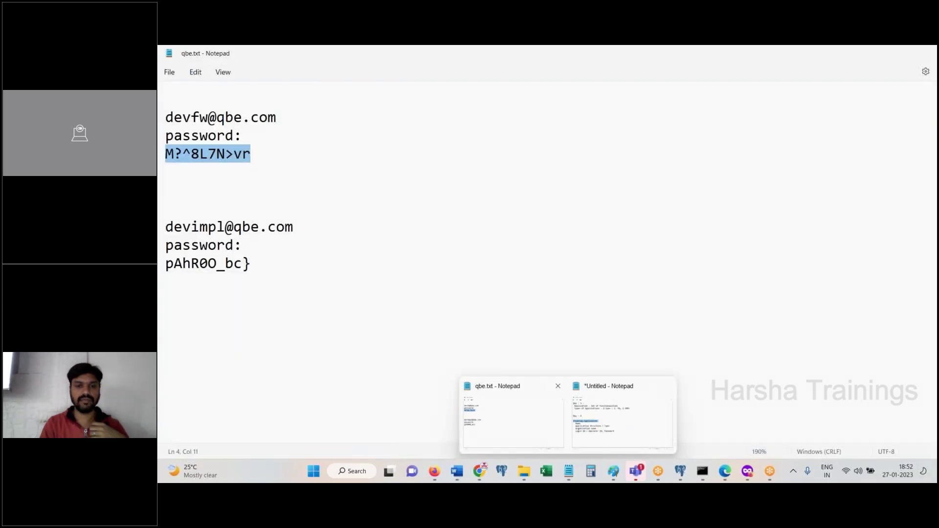
click(513, 418)
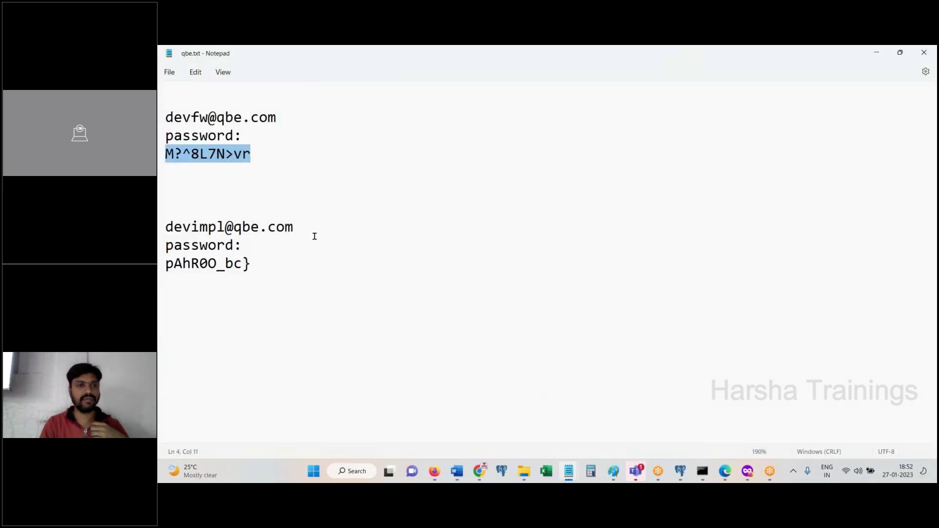
drag(167, 264, 296, 294)
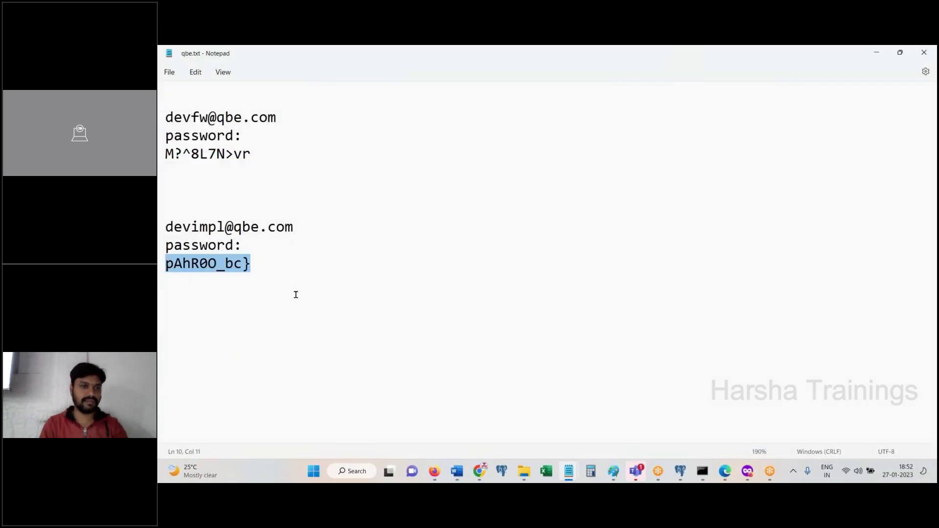
click(457, 471)
click(434, 471)
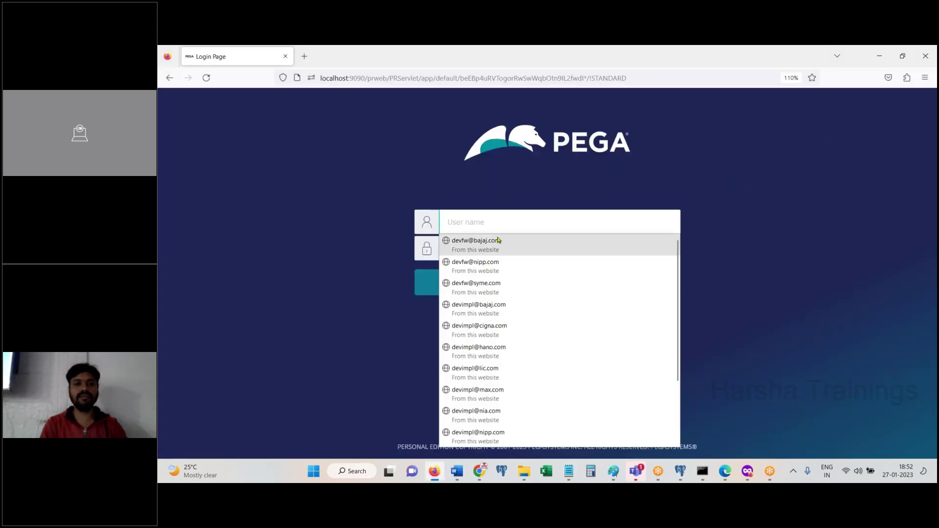
Fill the login page with the implementation developer's user name and pasted password.
key(Escape)
click(511, 257)
key(ctrl+v)
click(485, 233)
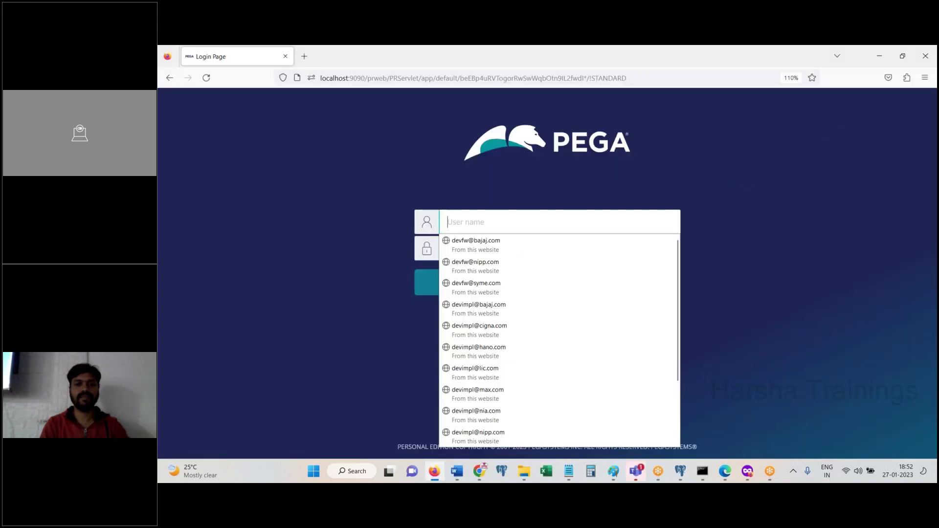
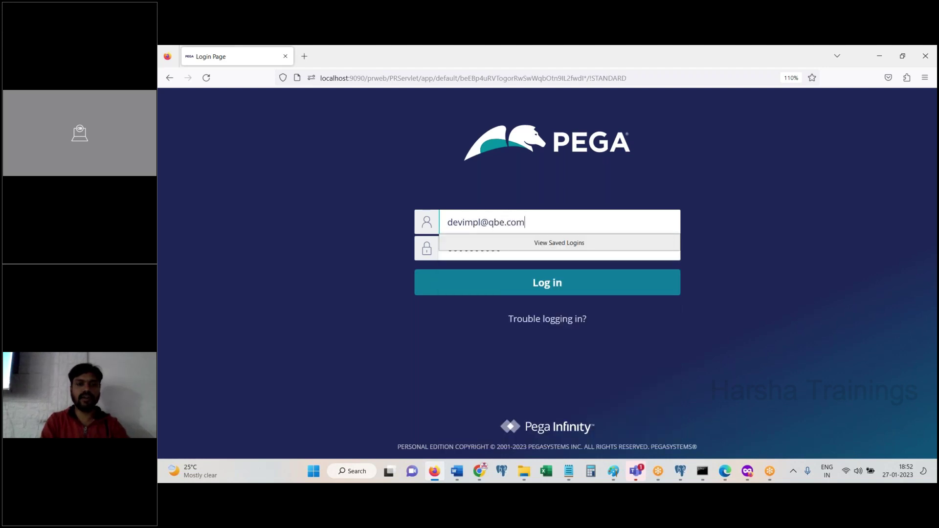
click(593, 340)
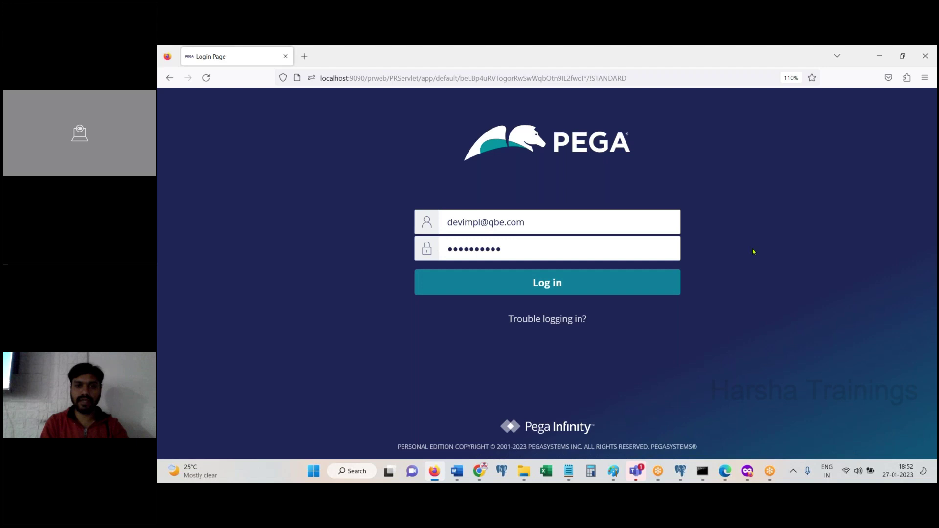
Paste the filled login page screenshot into Word and add the note 'Click login'.
key(alt+Tab)
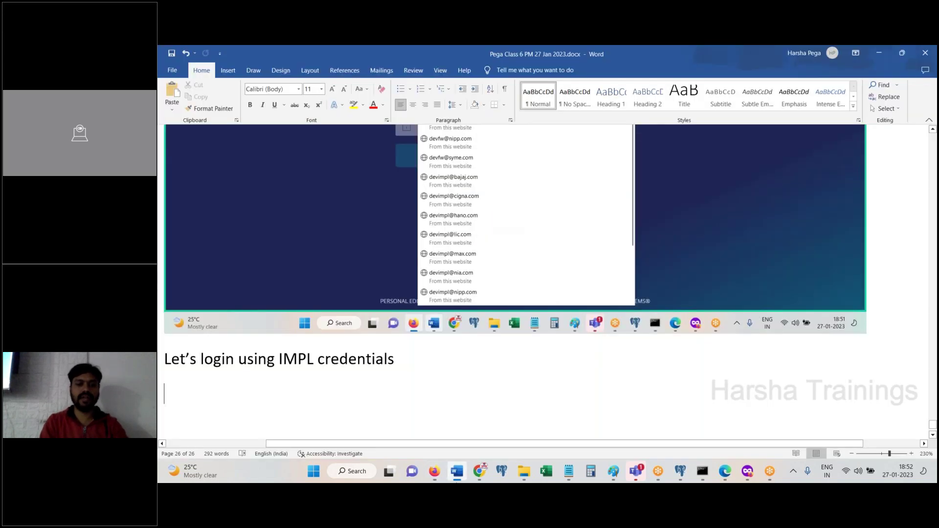
key(ctrl+v)
key(alt+Tab)
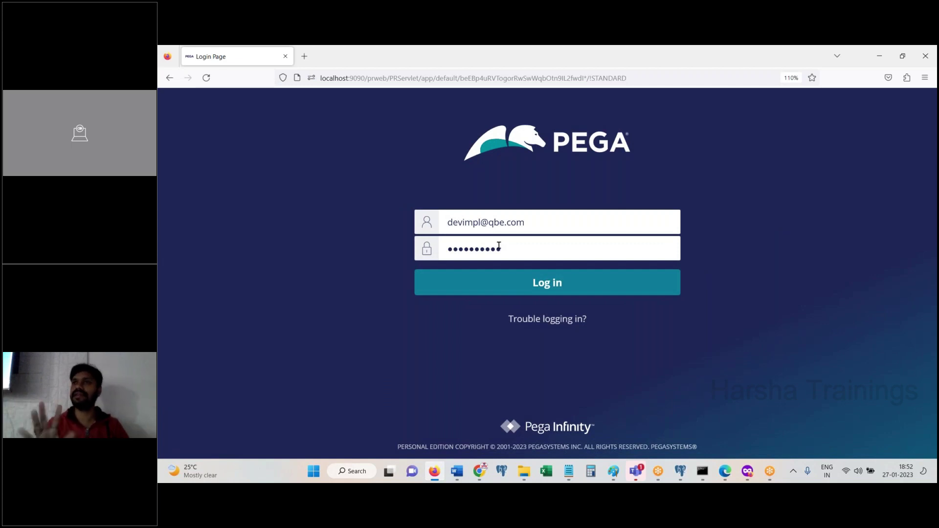
key(alt+Tab)
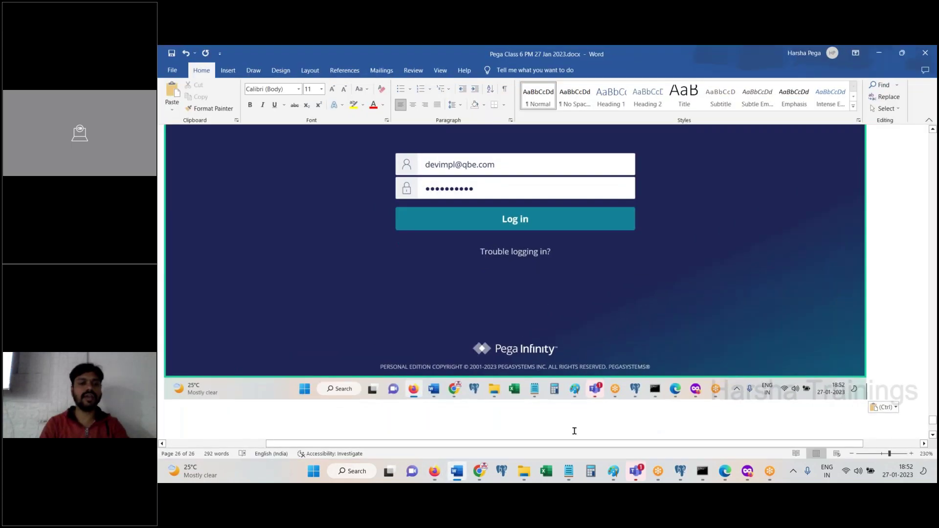
text(Click)
key(BackSpace)
text(login)
key(Return)
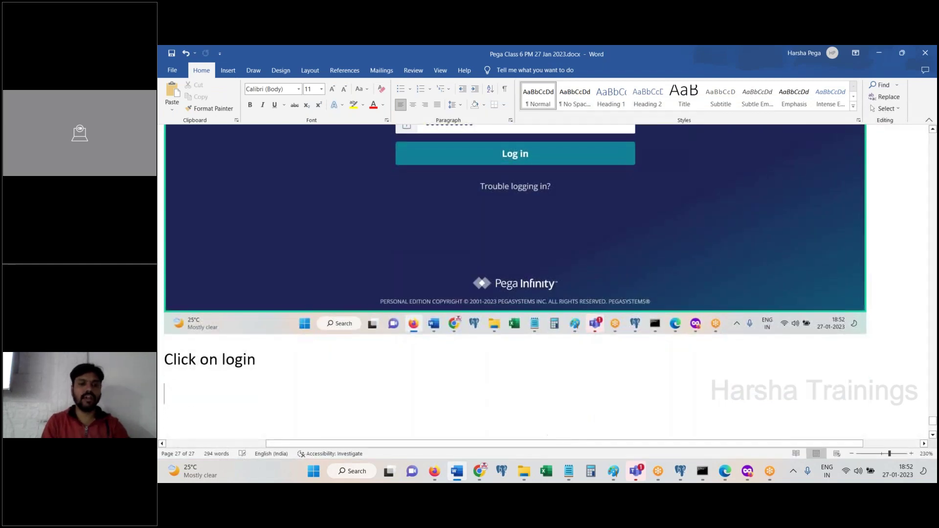
Submit the login and paste the Change Password page screenshot into the notes.
click(434, 471)
click(544, 281)
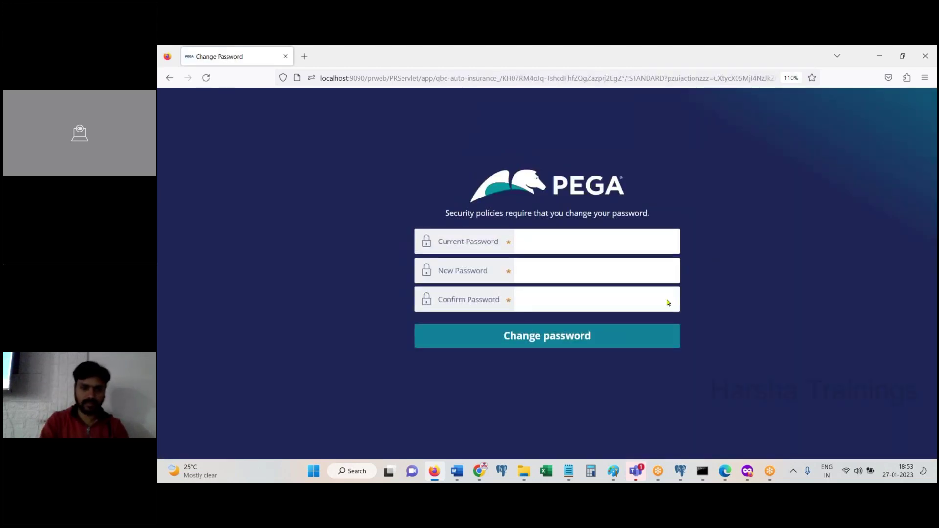
click(457, 471)
key(ctrl+v)
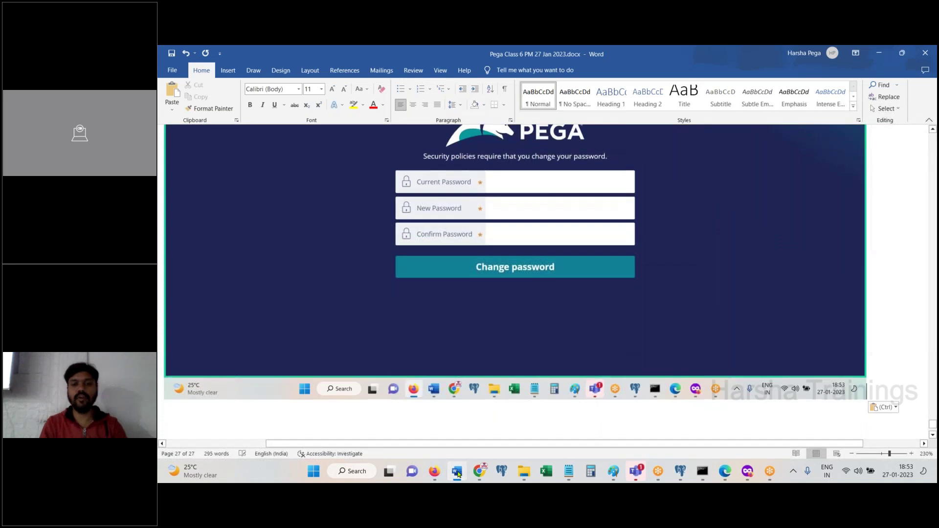
Enter the current password, a new password in both fields, and submit the change.
click(434, 471)
mouse_move(568, 471)
click(511, 414)
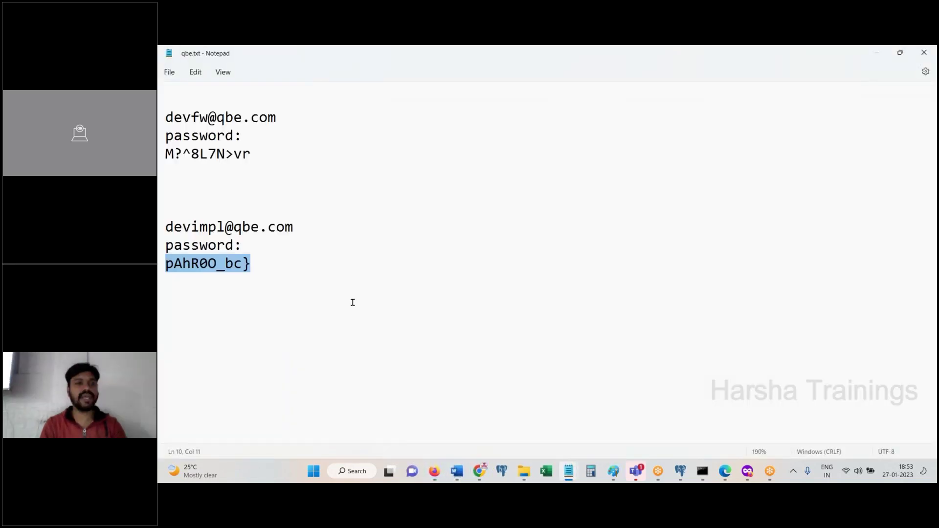
click(435, 472)
key(ctrl+v)
click(544, 269)
click(544, 300)
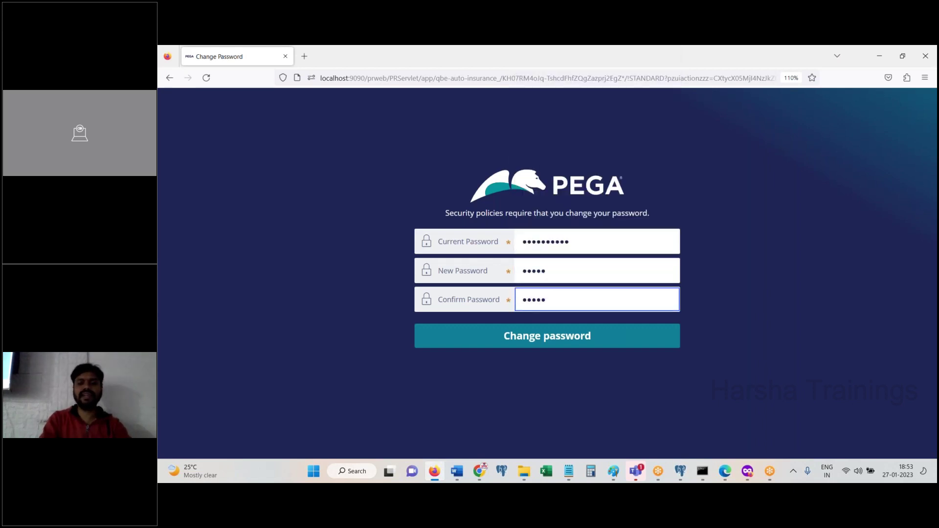
key(ctrl+a)
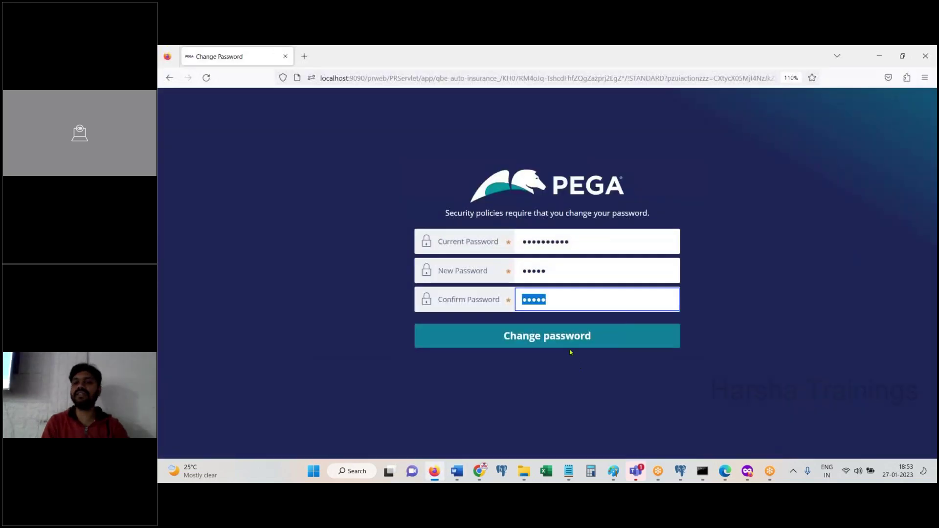
click(569, 346)
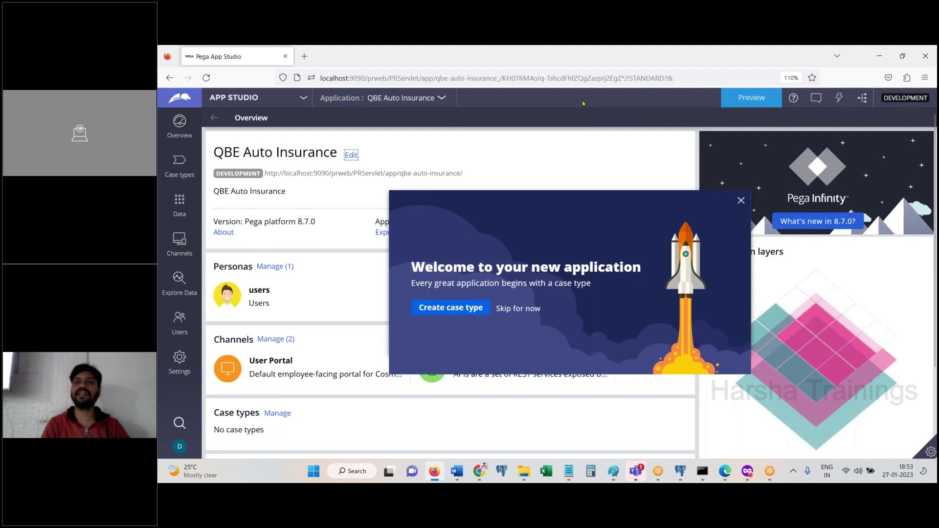
Paste the App Studio screenshot into Word and note 'Click on App stduio --> Dev Studio'.
click(457, 475)
key(ctrl+v)
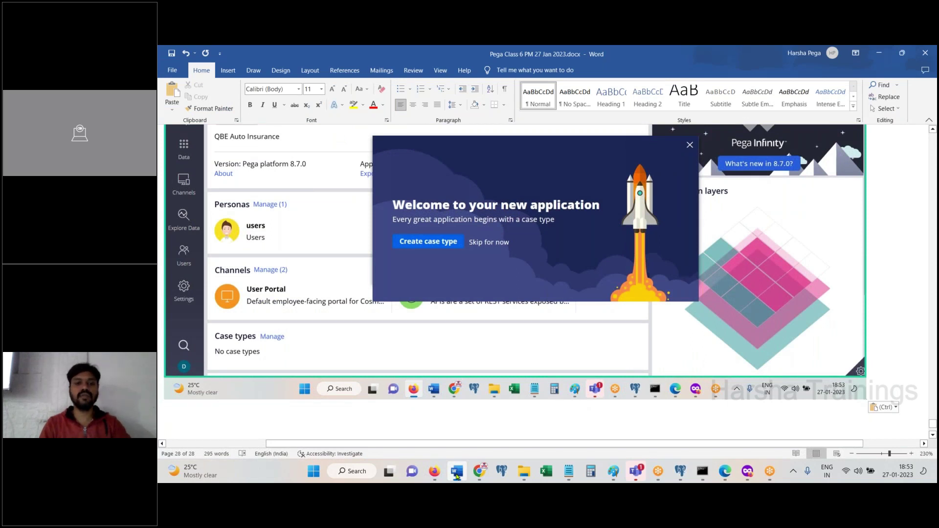
key(Return)
text(Click on )
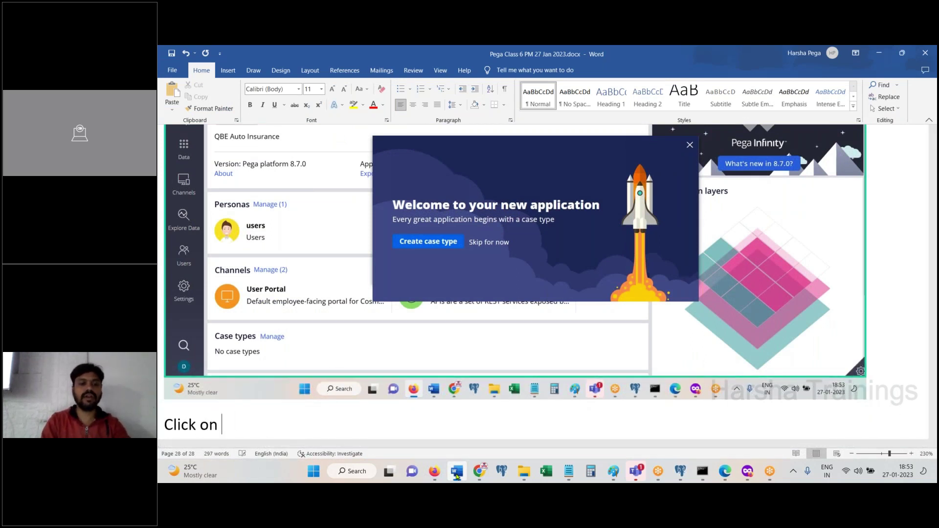
text(App stdu)
text(io --> D)
text(ev Studio)
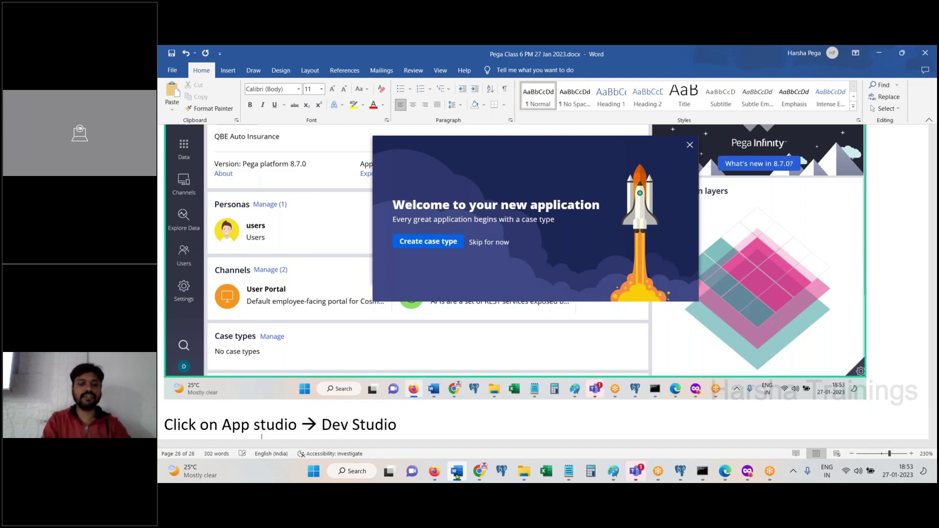
key(Return)
Switch from App Studio to Dev Studio using the header studio menu.
click(434, 471)
click(244, 98)
click(250, 140)
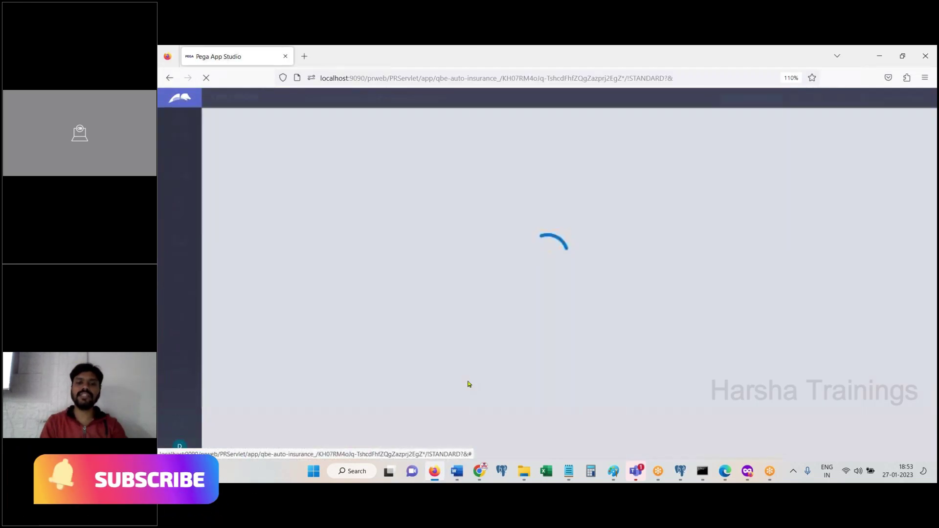
Paste the studio-switch screenshot into Word and note 'Click on app explorer'.
click(457, 470)
key(ctrl+v)
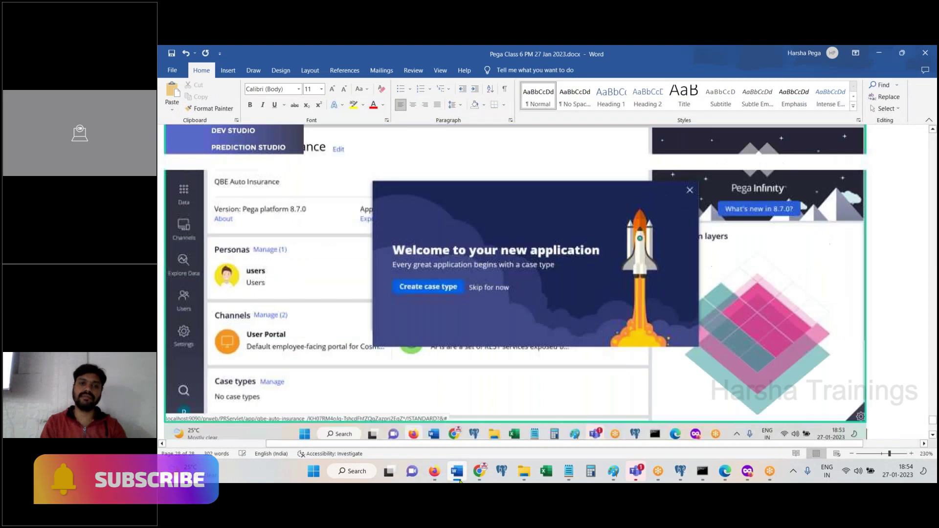
click(435, 471)
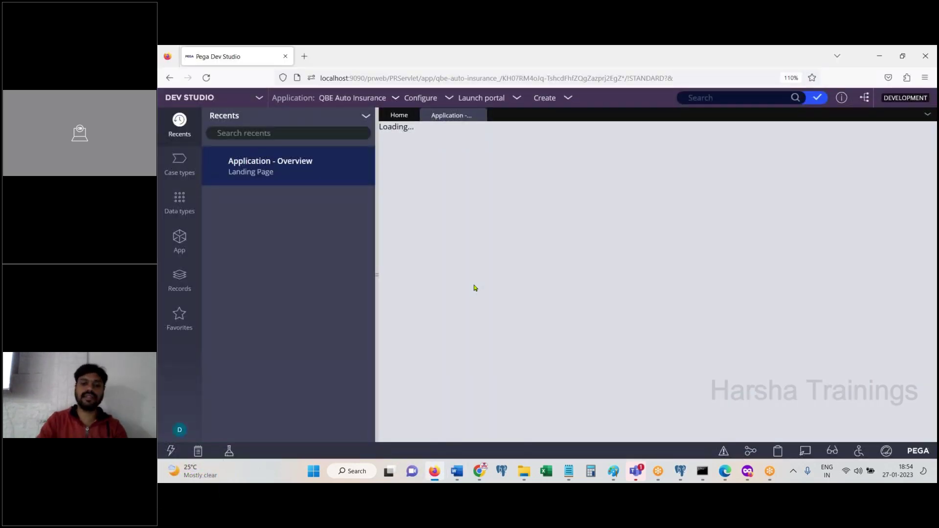
click(455, 475)
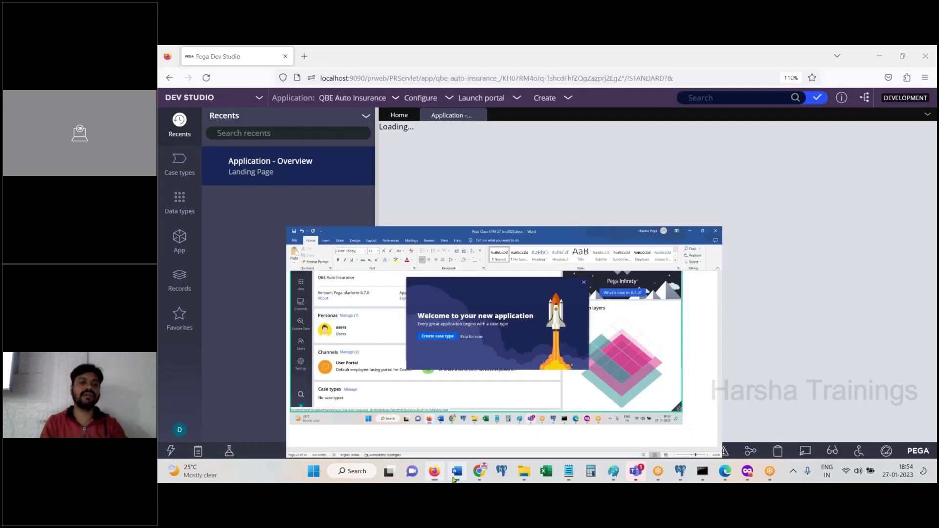
text(Click on app explor)
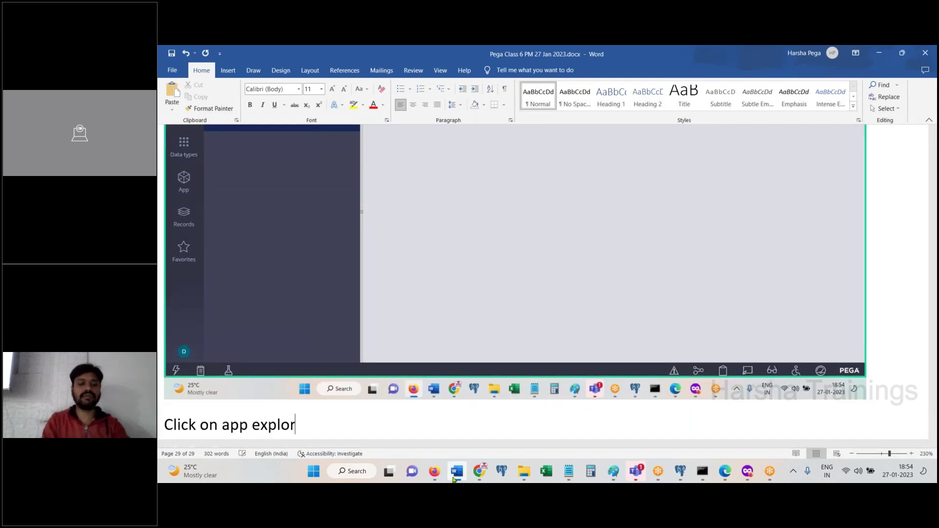
text(er)
key(Return)
Open App Explorer, paste its screenshot into the notes, and list its 3 applications.
click(456, 472)
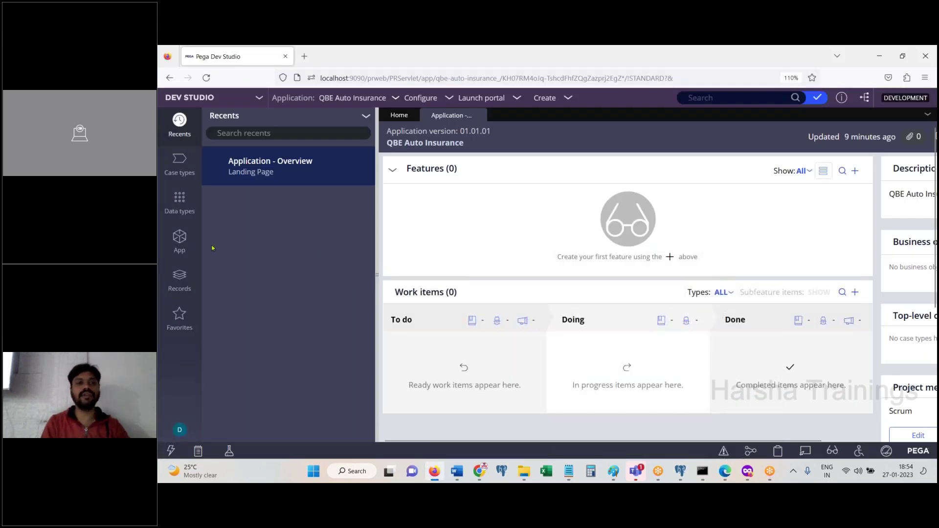
click(179, 241)
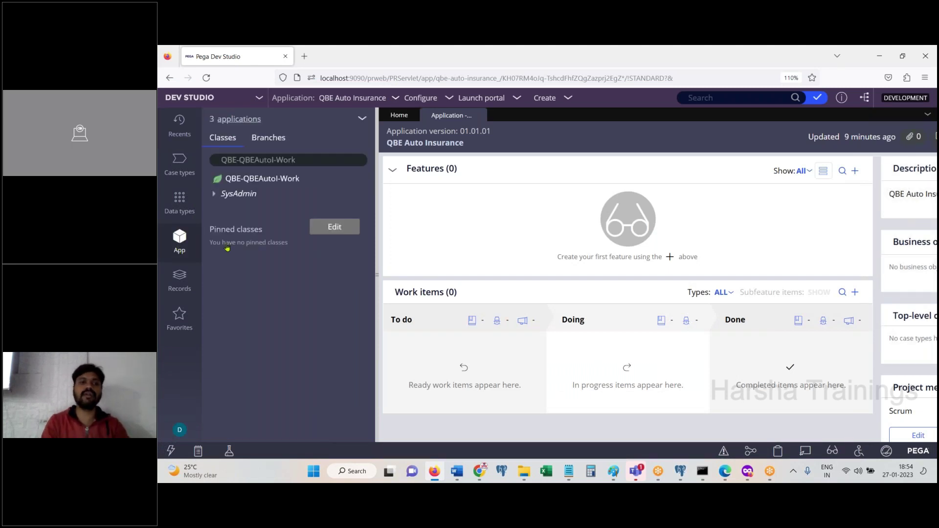
click(457, 470)
key(ctrl+v)
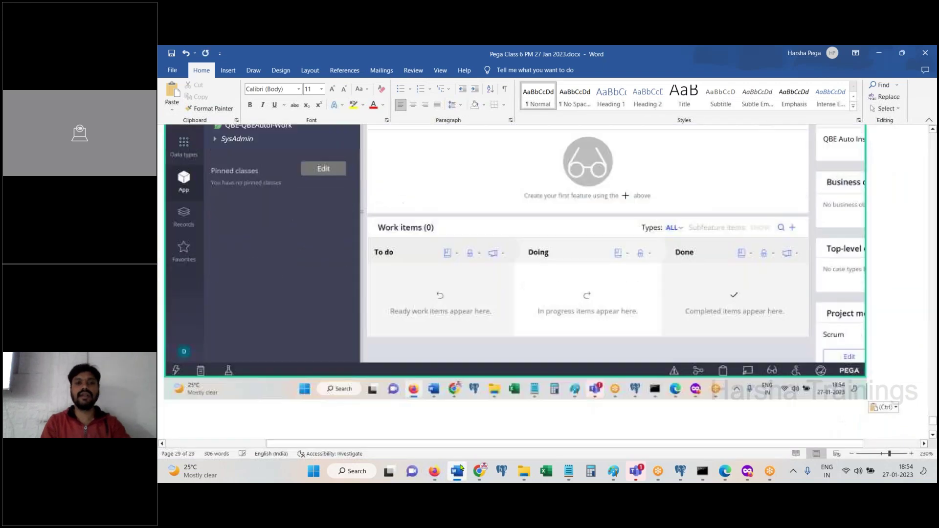
click(458, 471)
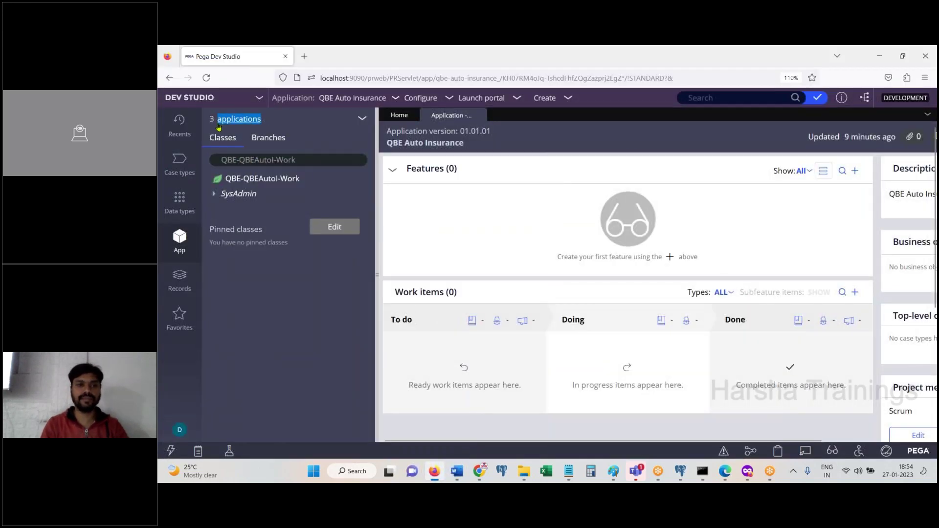
click(239, 122)
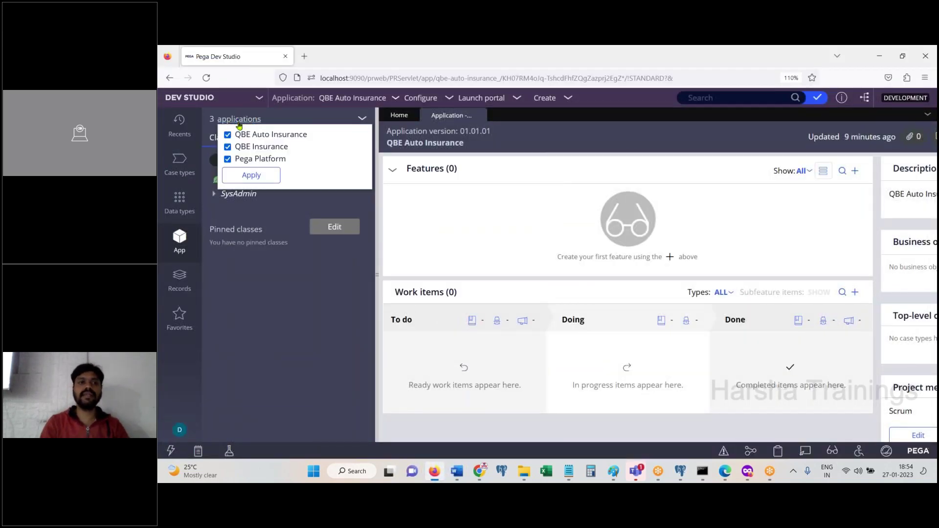
Write 'By login in IMPL Applicaiton, we got access to 3 applicaiton' and start a numbered list.
click(459, 472)
key(Return)
text(B)
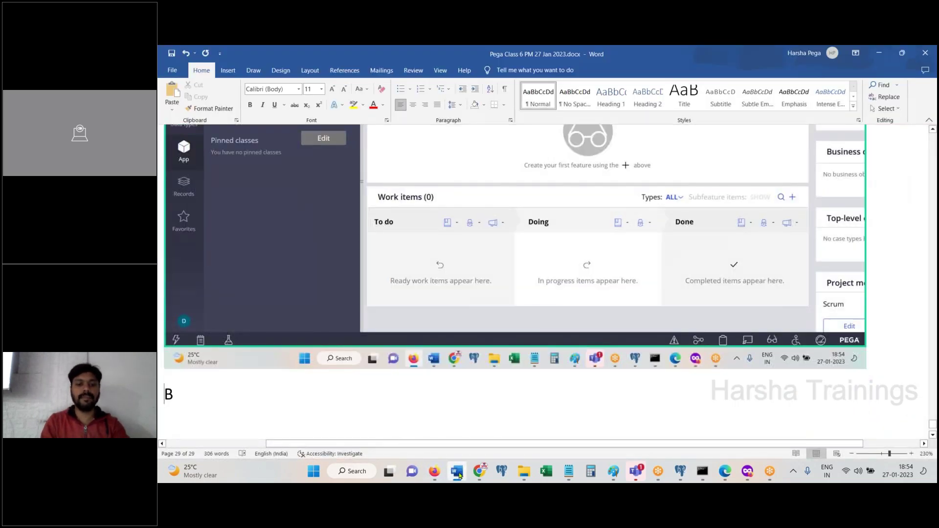
text(y login in )
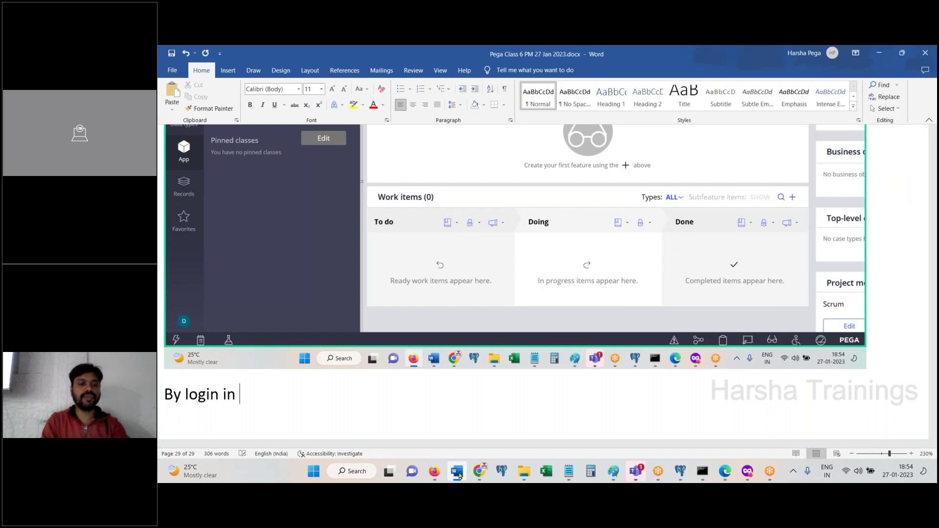
text(IMPL Appli)
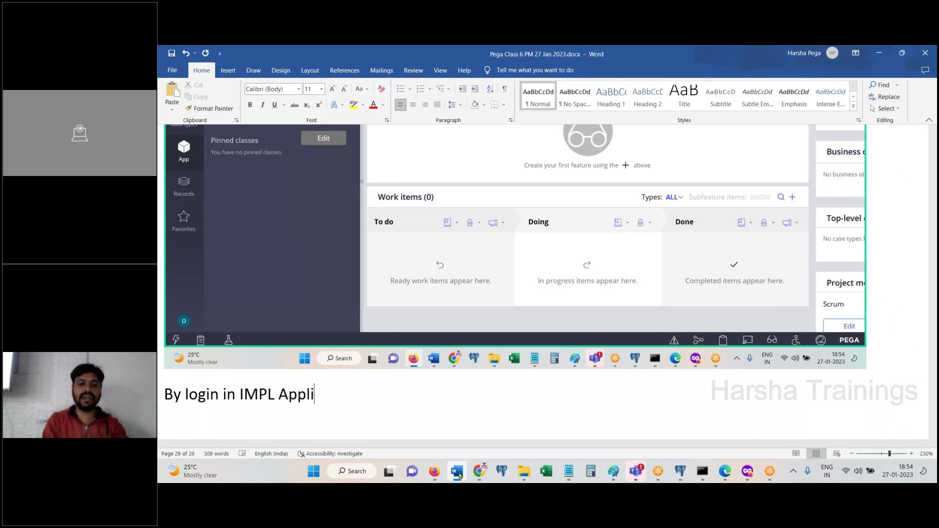
text(caiton, w)
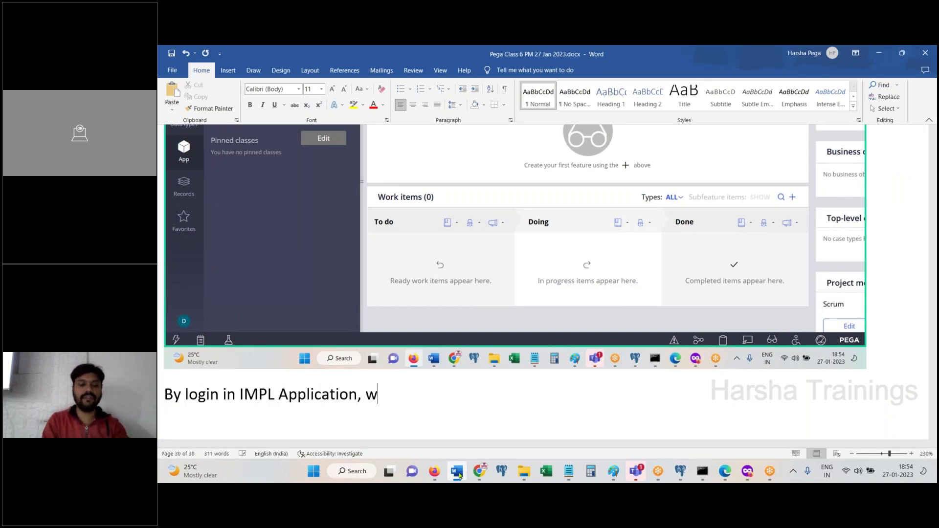
text(e got access )
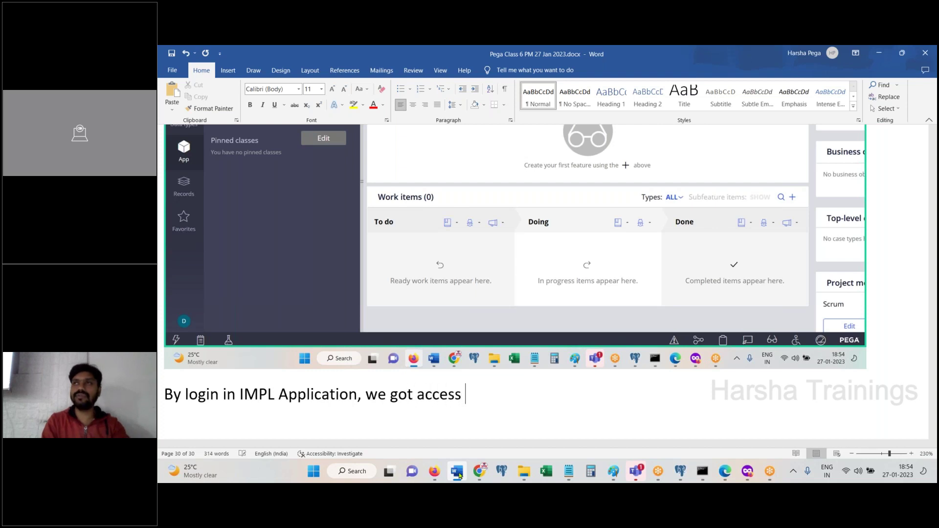
text(to 3 applicaiton)
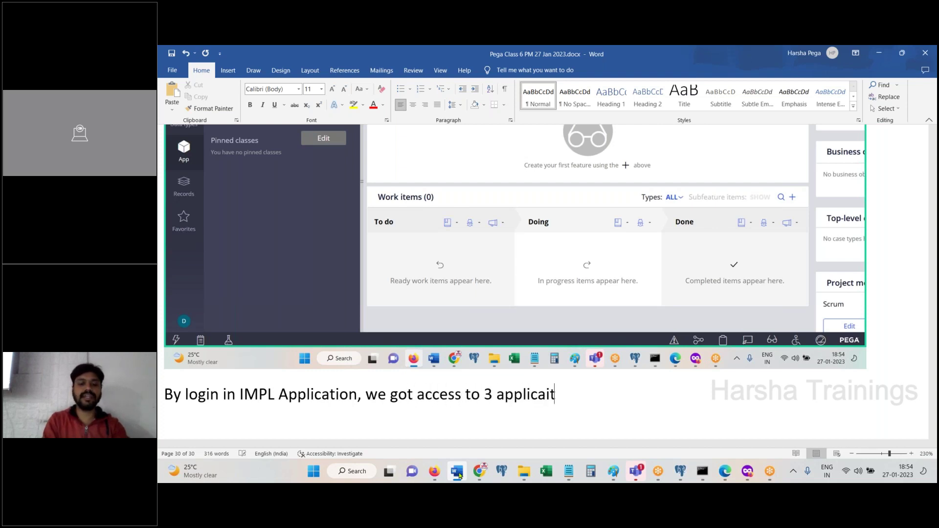
key(Return)
text(1.,)
key(BackSpace)
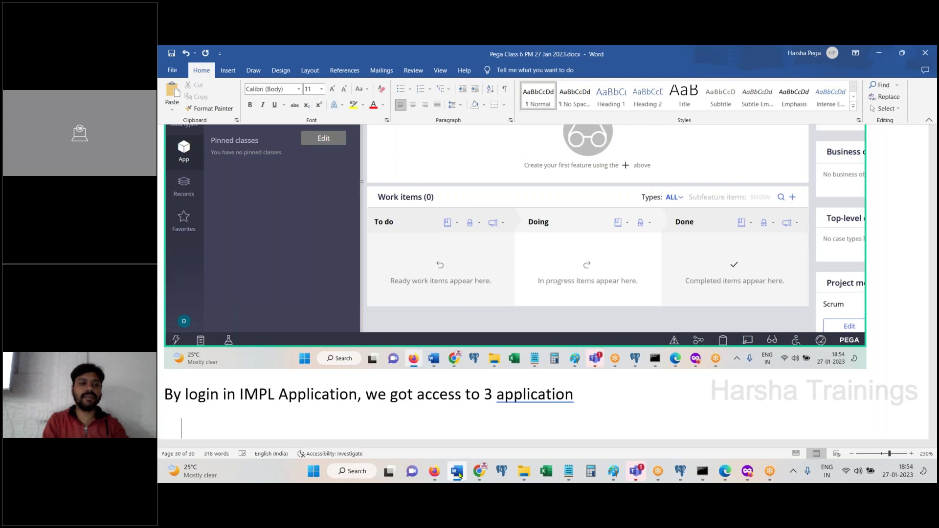
List QBE Auto Insurance (IMPL), QBE Insurance (FW) and Pega Platform, then add 'Done.' and 'DONE'.
text(Q)
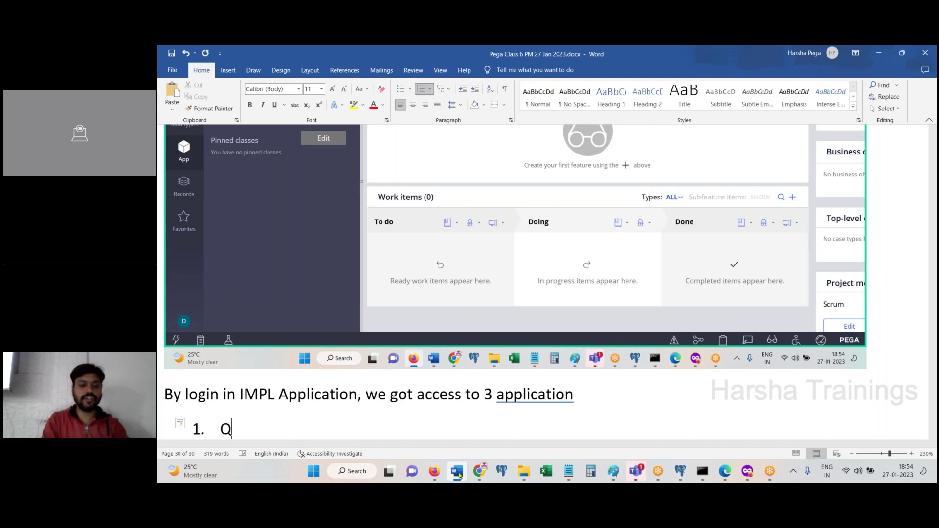
text(BE Auto In)
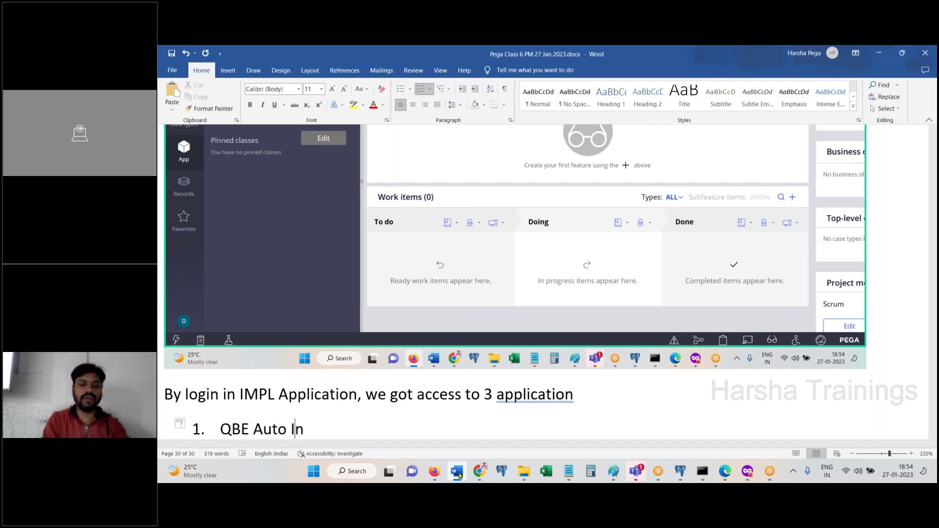
text(surance (IM)
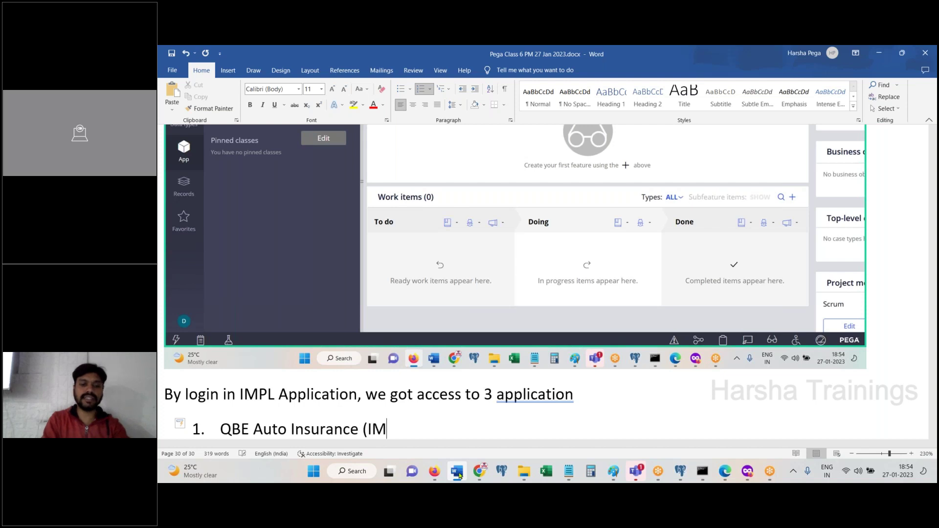
text(PL))
key(Return)
text(QBE Insura)
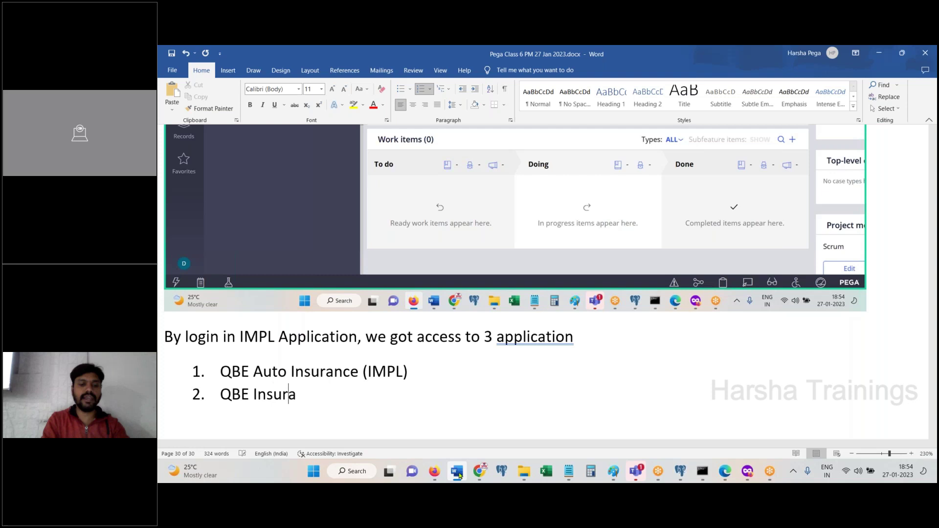
text(nce (FW))
key(Return)
text(Pega Plat)
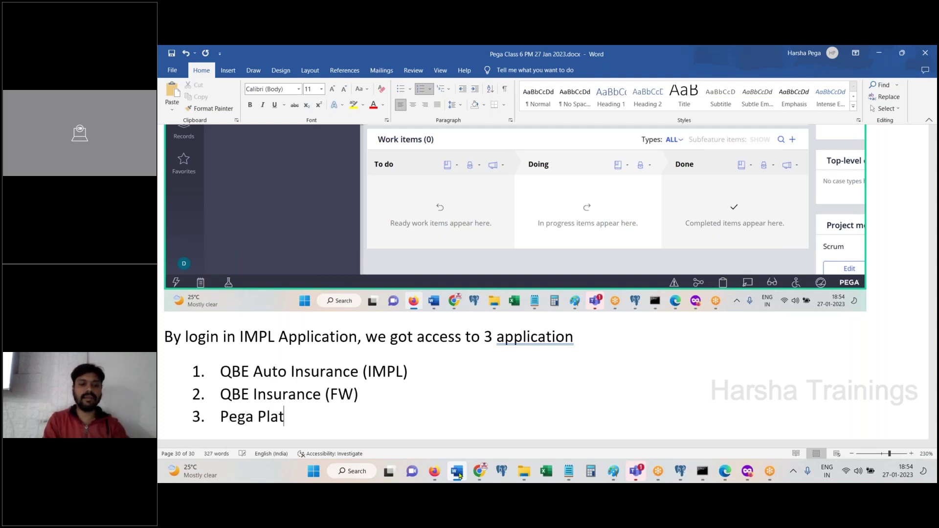
text(form.)
key(Return)
key(Return)
key(Return)
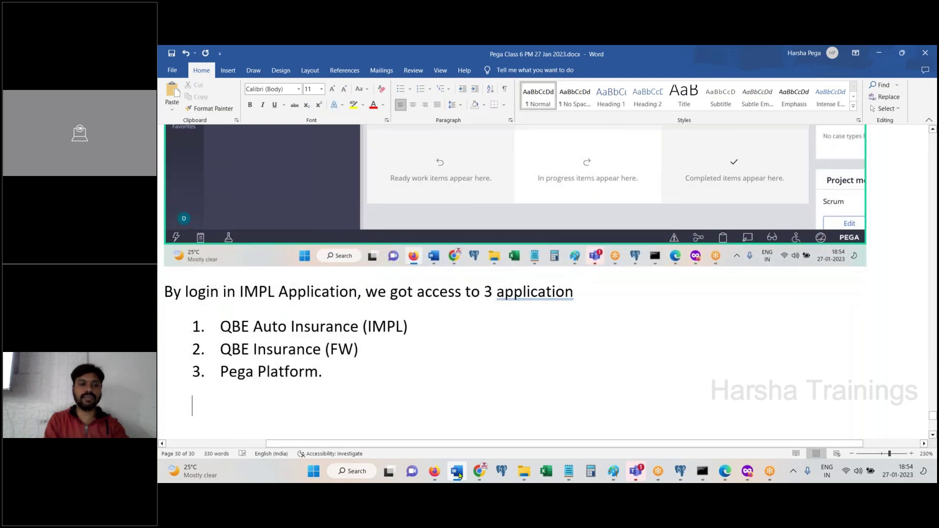
text(Done.)
key(Return)
text(DONE)
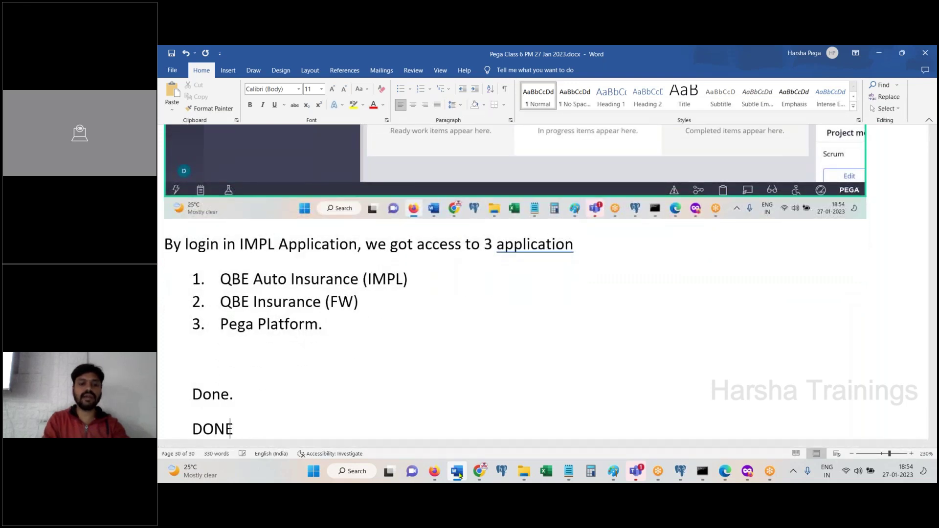
key(Return)
click(459, 474)
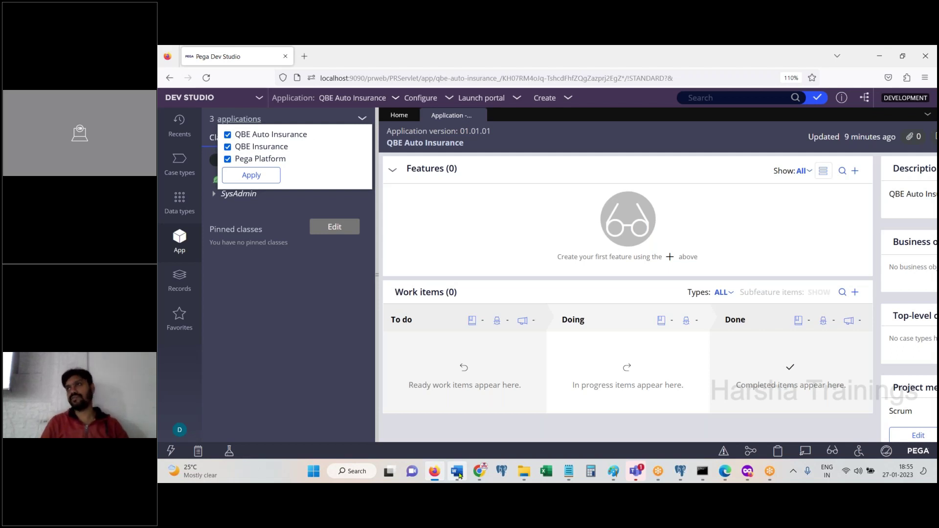
Close the applications dropdown in the App Explorer panel.
click(323, 319)
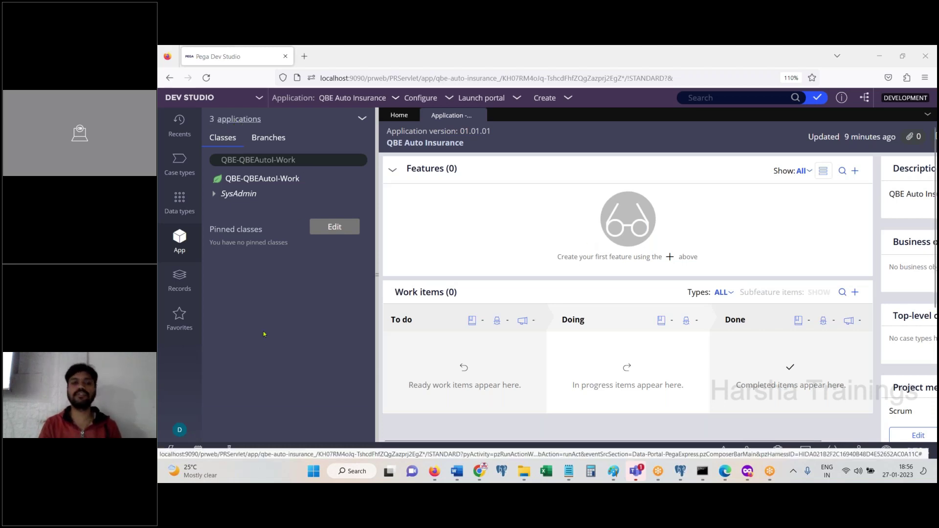
Log off Dev Studio from the operator menu and add a 'Logoff' line to the notes.
click(180, 429)
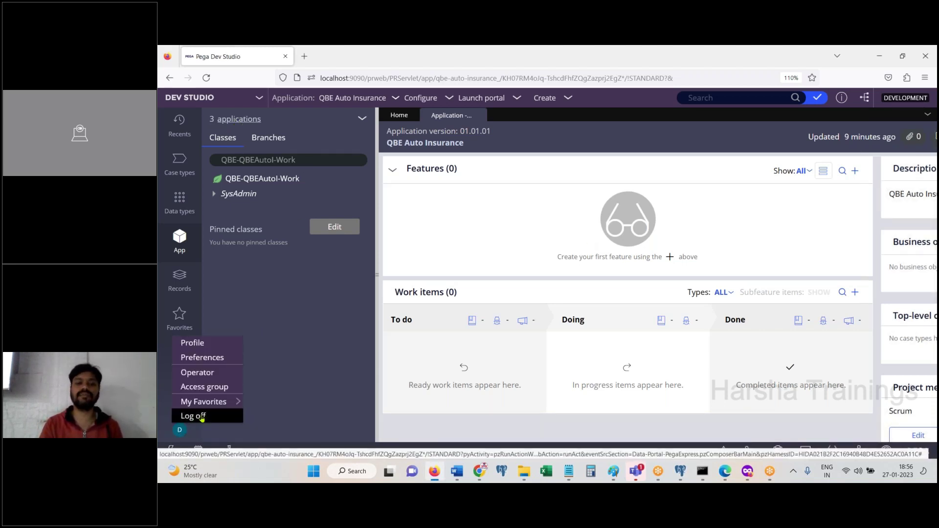
click(200, 416)
key(alt+Tab)
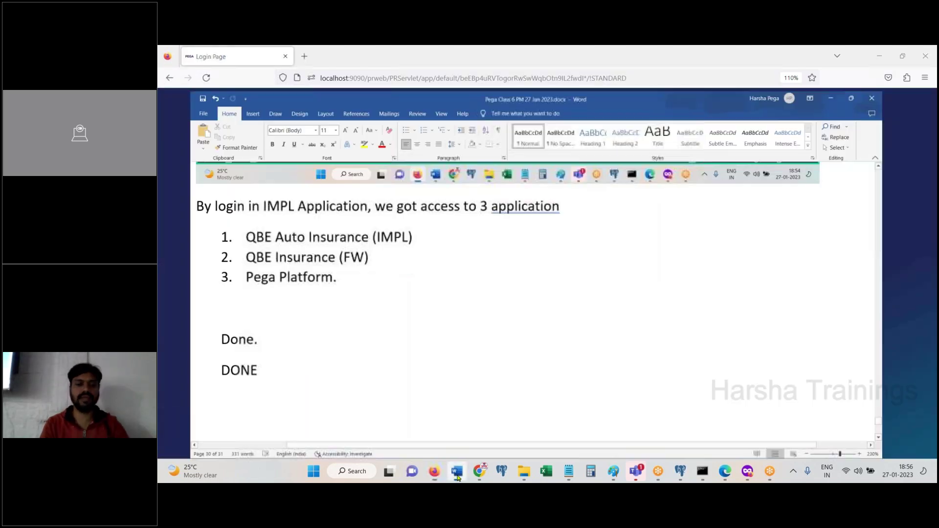
key(Return)
text(Logoff)
key(Return)
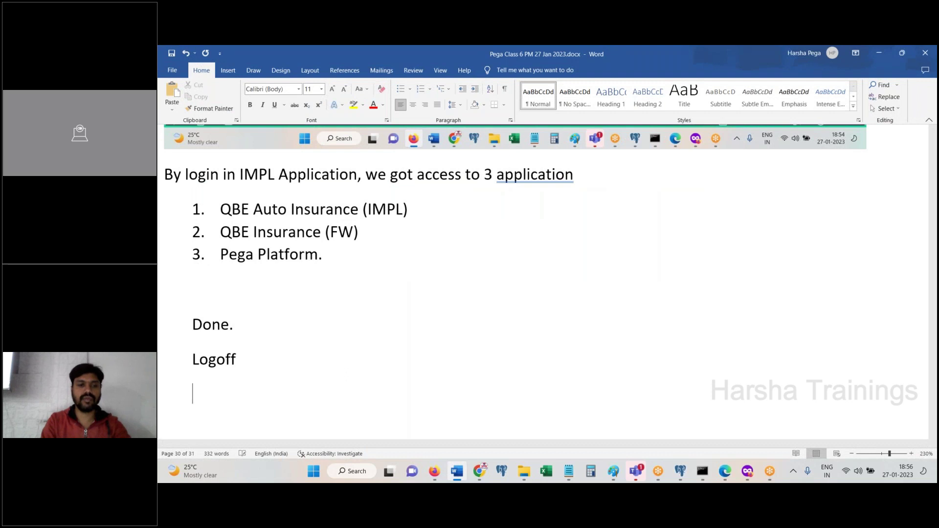
Paste the Dev Studio and login page screenshots into the notes, ending on the login page.
key(ctrl+v)
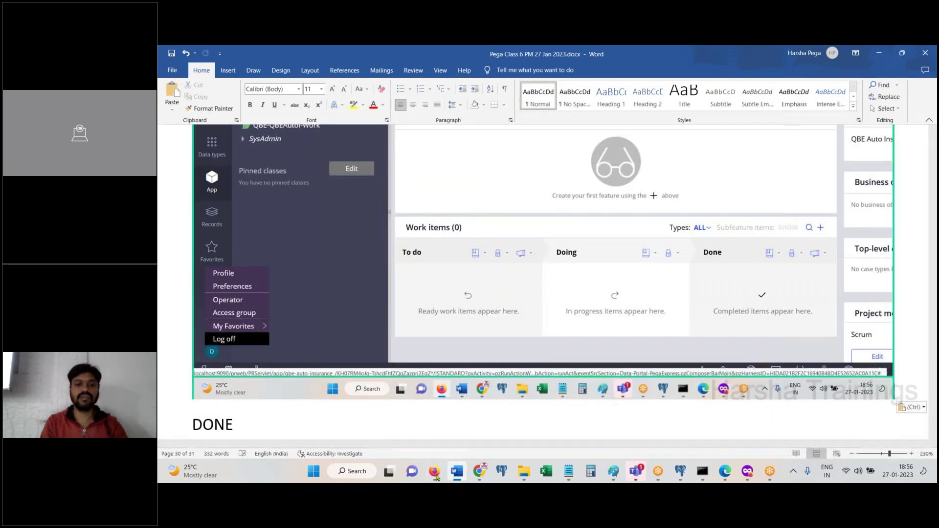
click(434, 473)
click(457, 471)
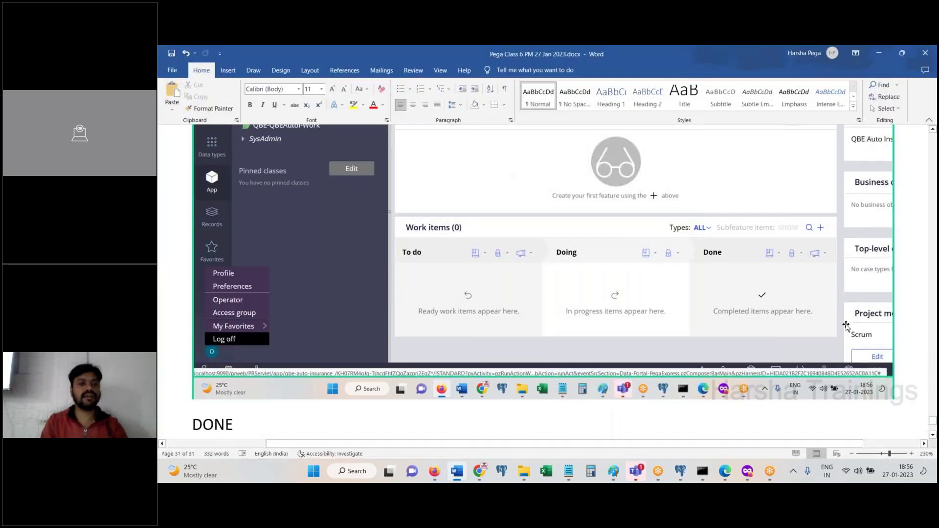
key(ctrl+v)
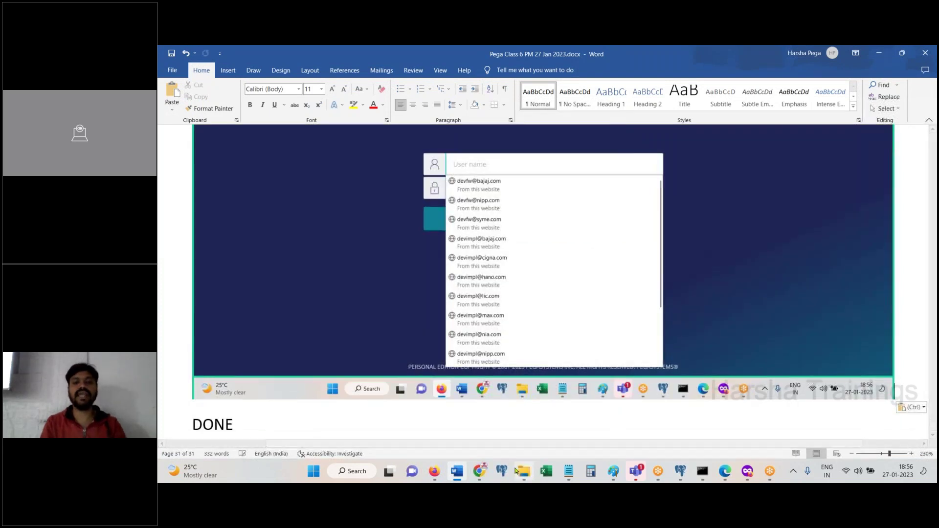
click(434, 471)
click(853, 300)
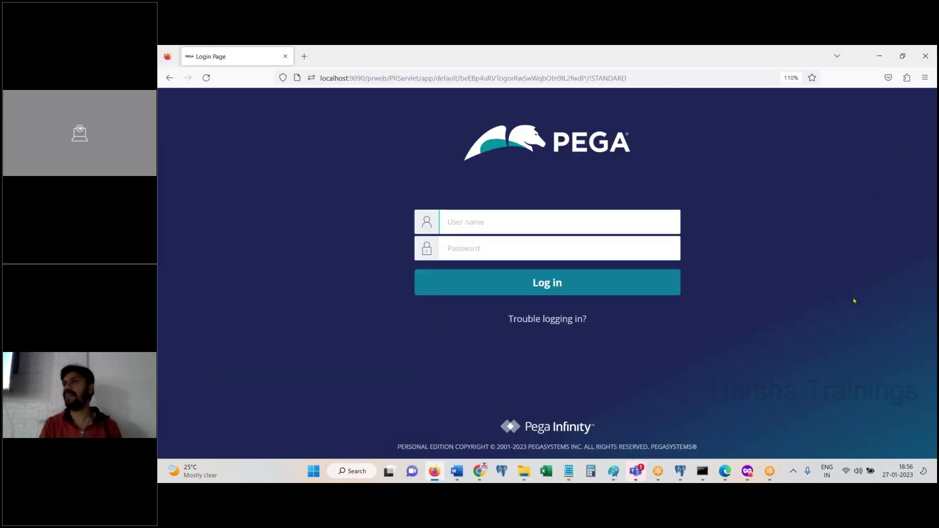